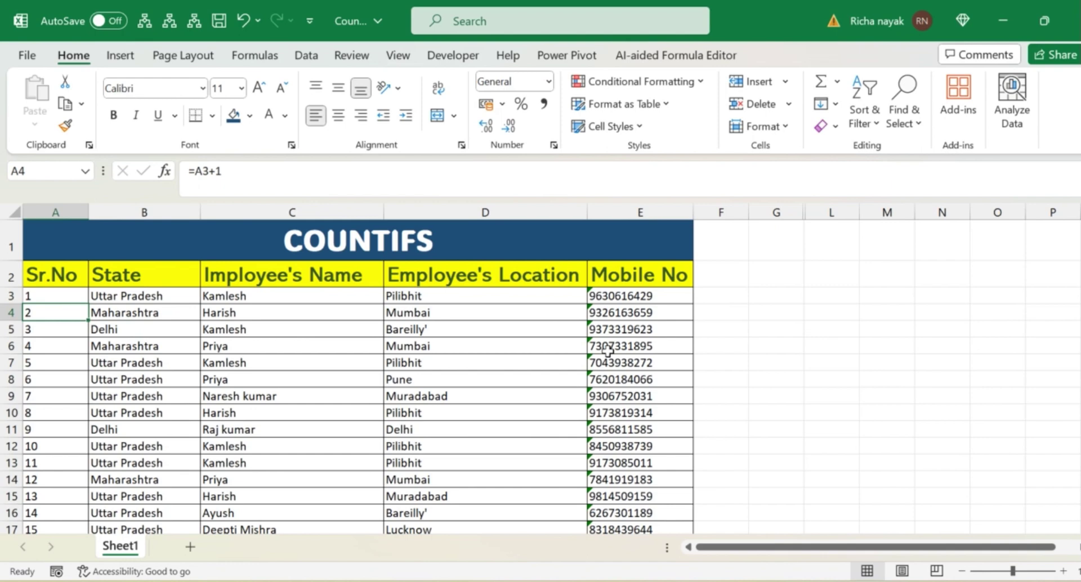
# Browse the row-4 records and the COUNTIFS title cell at the top of the sheet
pyautogui.press('Right')
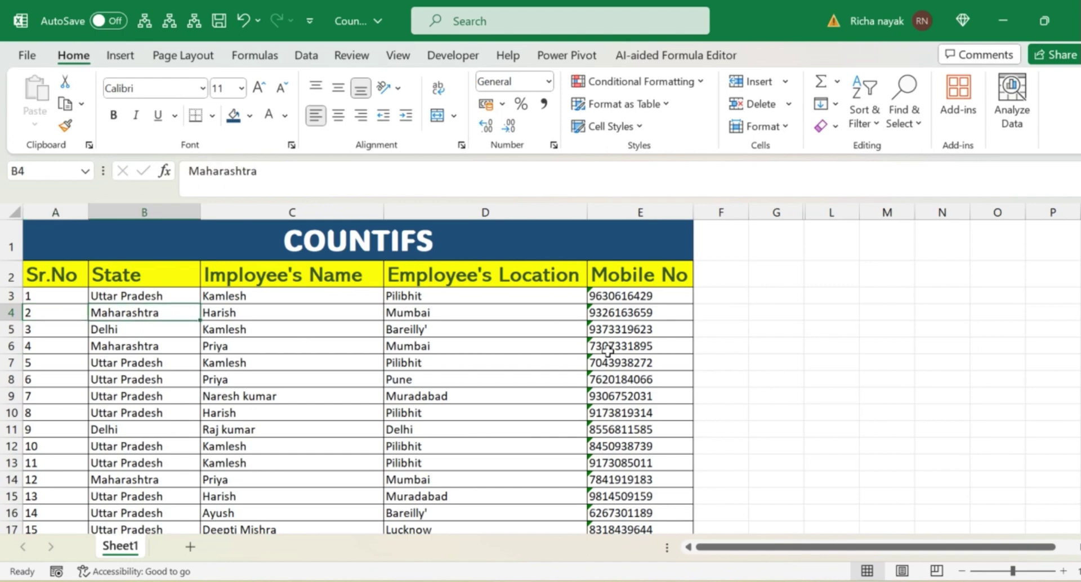
pyautogui.press('Right')
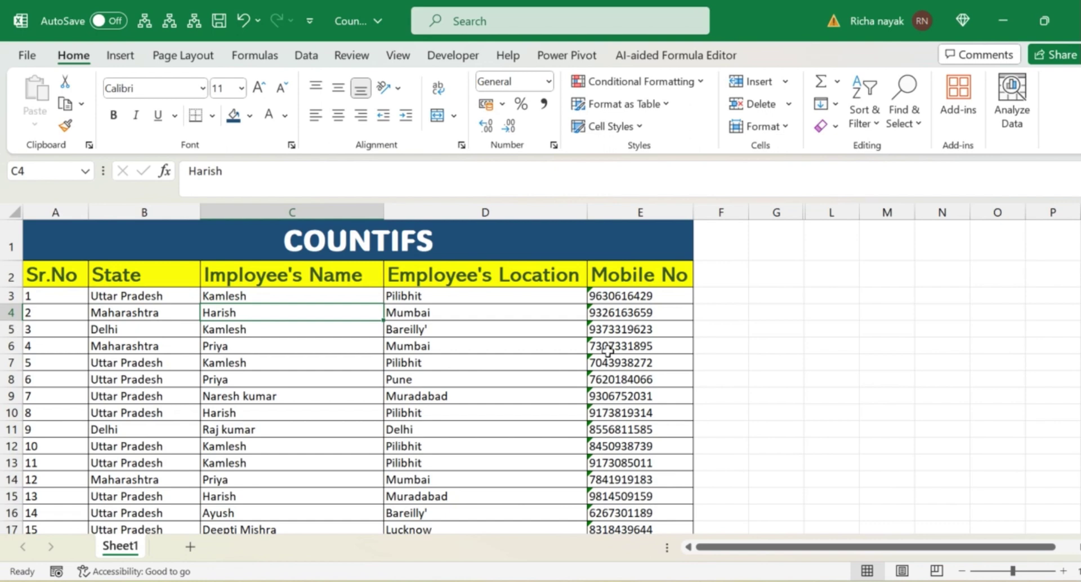
pyautogui.doubleClick(442, 241)
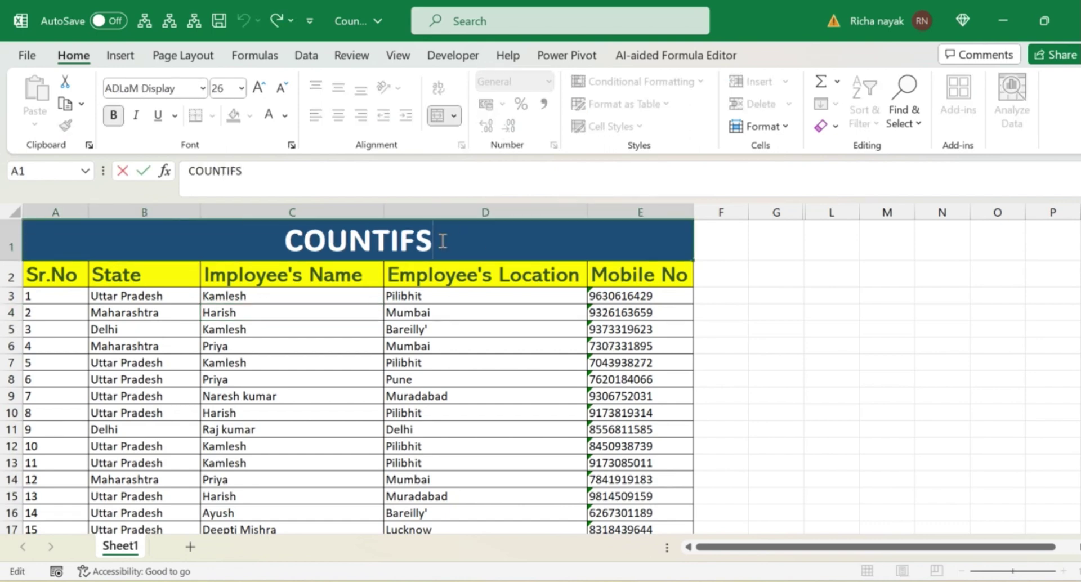
pyautogui.doubleClick(314, 241)
pyautogui.click(309, 365)
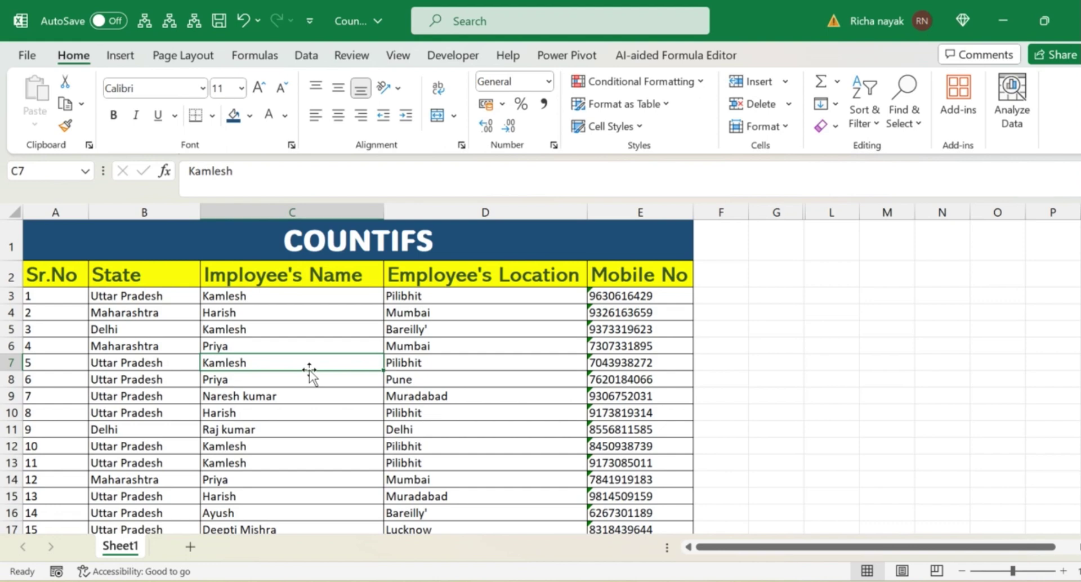
pyautogui.click(464, 394)
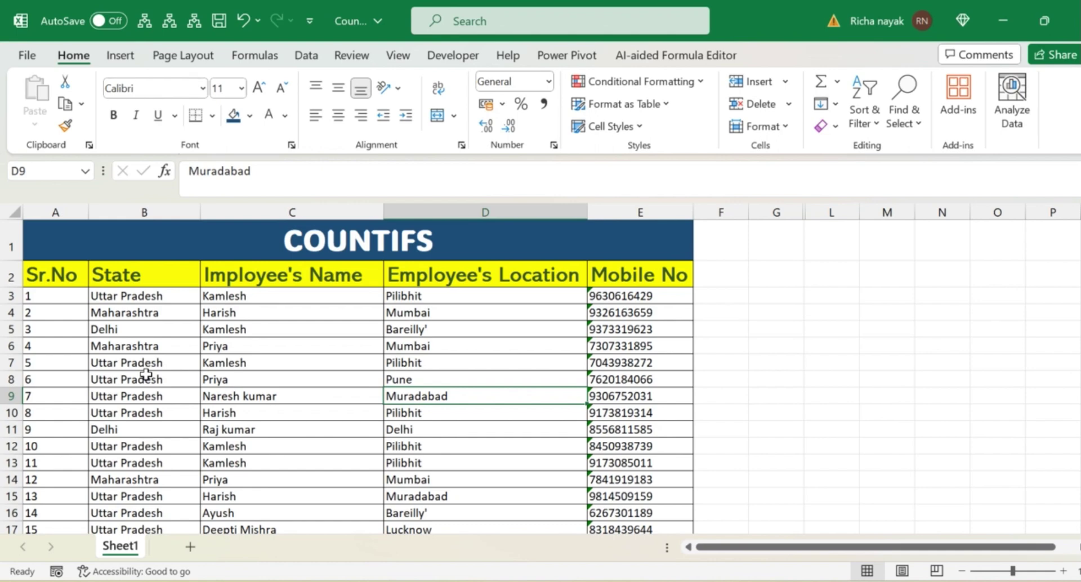
# Review the table's headers and first data rows, from Sr.No across to Employee's Location
pyautogui.moveTo(48, 277); pyautogui.dragTo(601, 513)
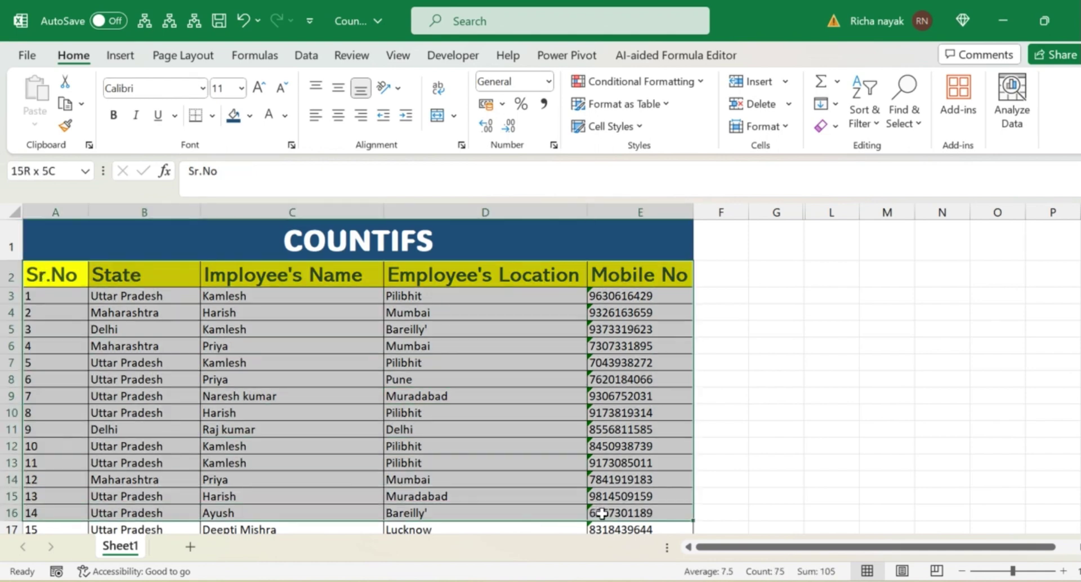
pyautogui.click(67, 275)
pyautogui.press('Right')
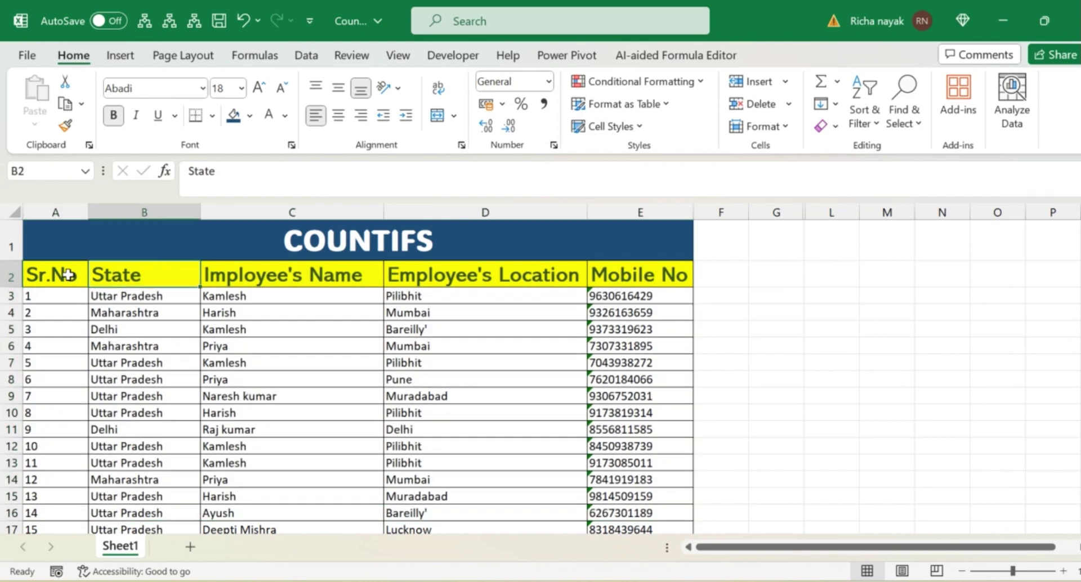
pyautogui.press('Right')
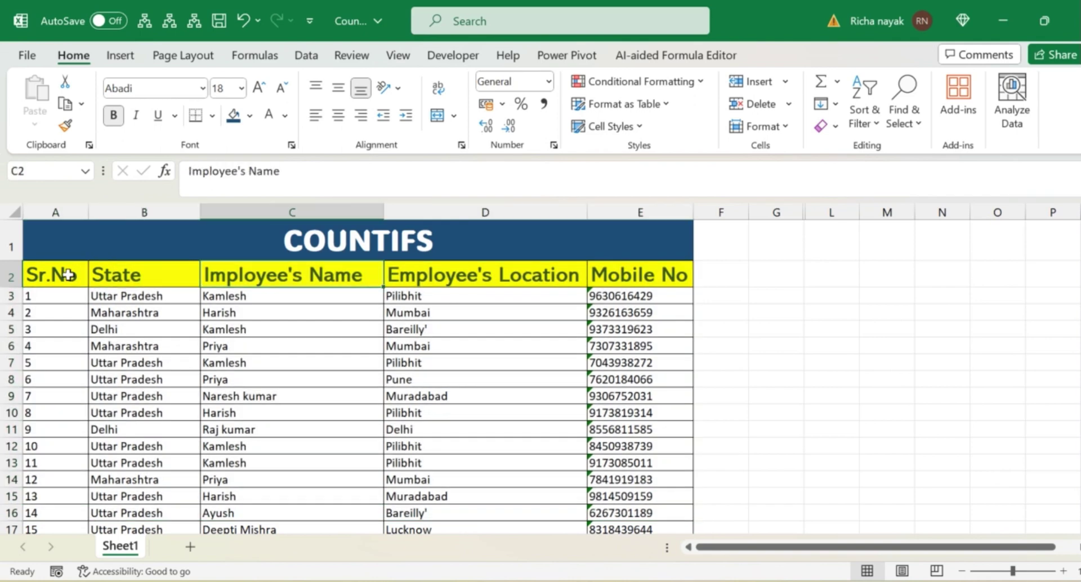
pyautogui.press('Right')
pyautogui.press('Right')
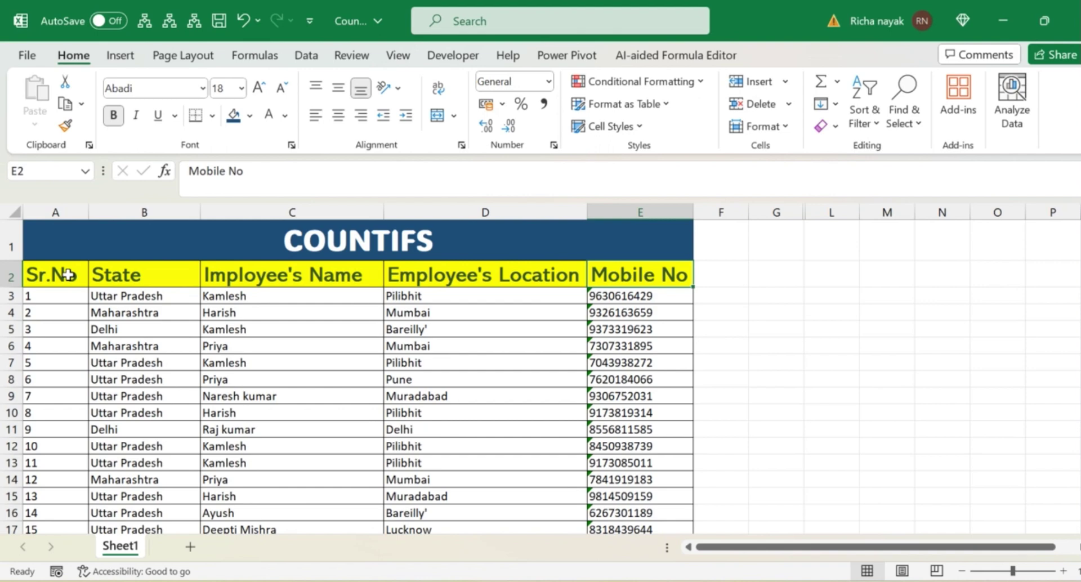
pyautogui.press('Left')
pyautogui.press('Left')
pyautogui.press('Left')
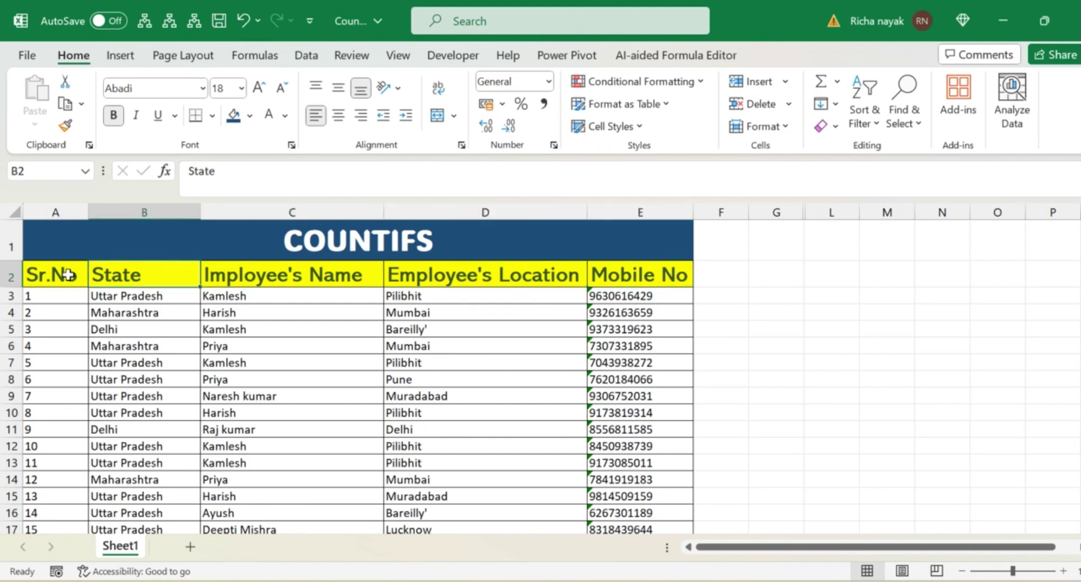
pyautogui.press('Right')
pyautogui.press('Left')
pyautogui.press('Left')
pyautogui.press('Right')
pyautogui.press('Down')
pyautogui.press('Down')
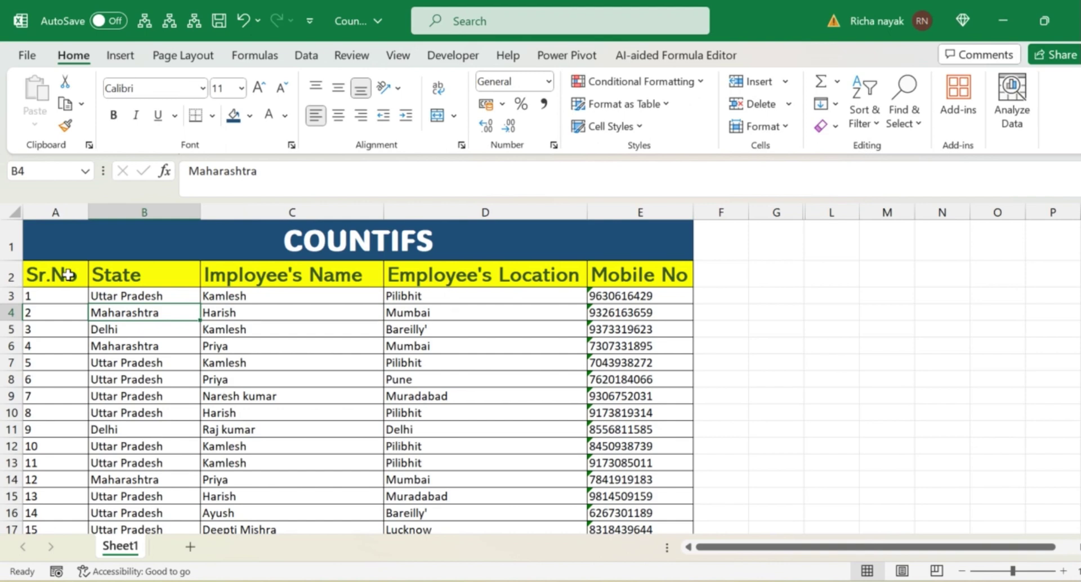
pyautogui.click(579, 283)
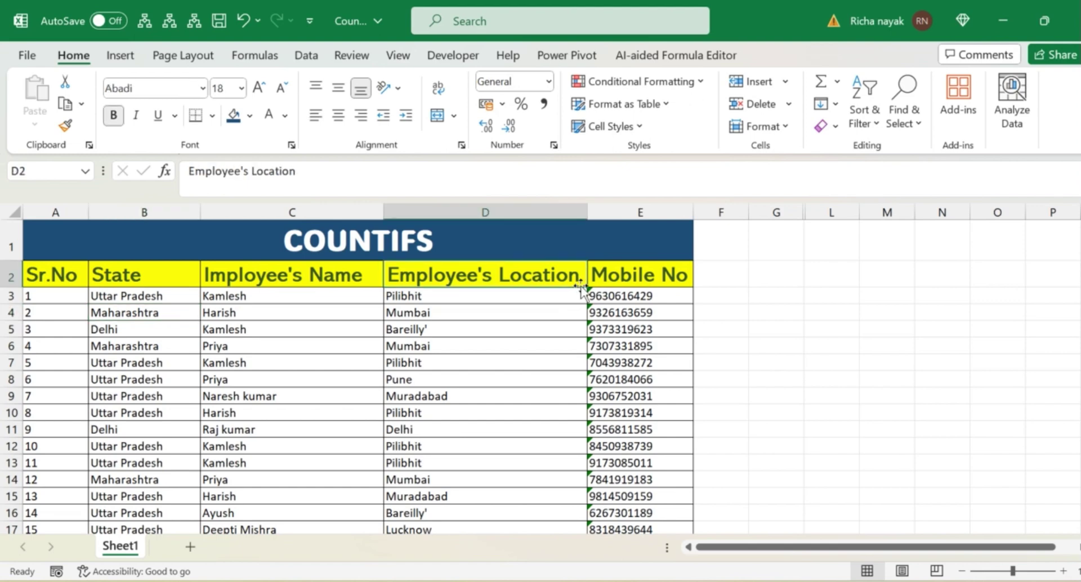
pyautogui.click(480, 324)
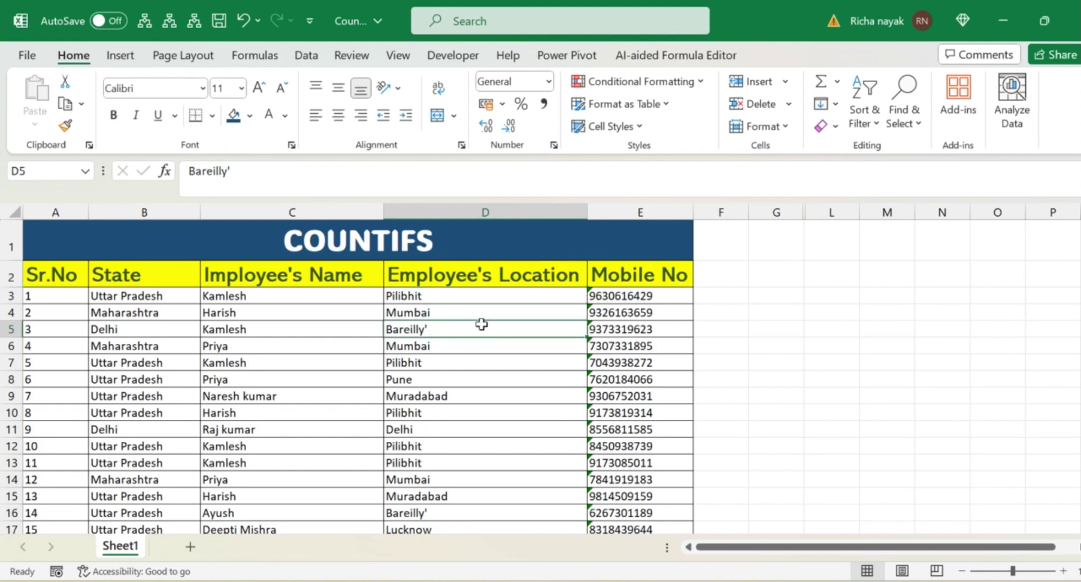
pyautogui.moveTo(72, 291); pyautogui.dragTo(644, 459)
pyautogui.click(335, 362)
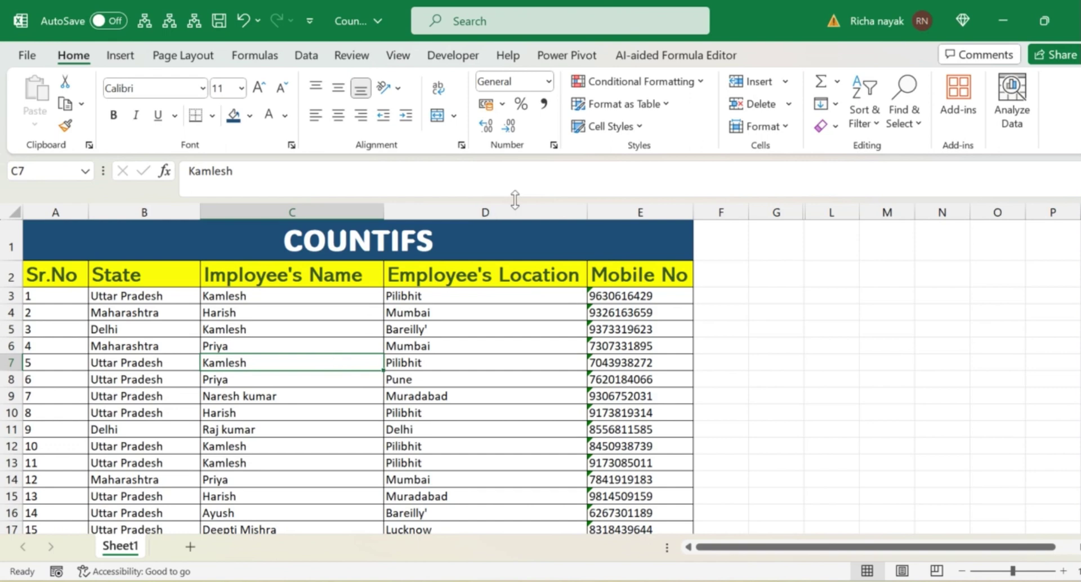
# Select the text of the COUNTIFS title cell, then leave the edit
pyautogui.click(458, 242)
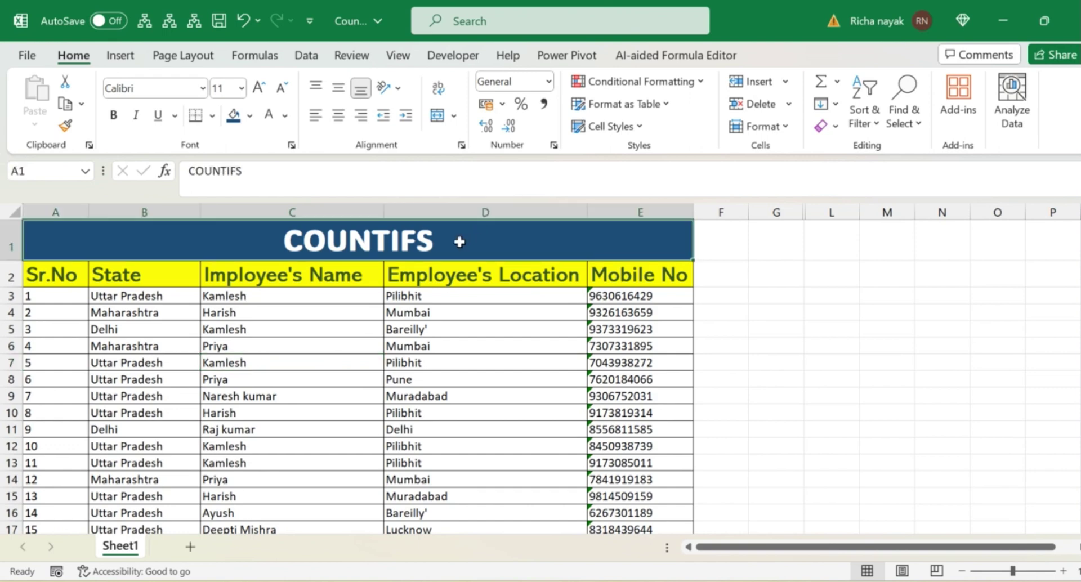
pyautogui.doubleClick(423, 239)
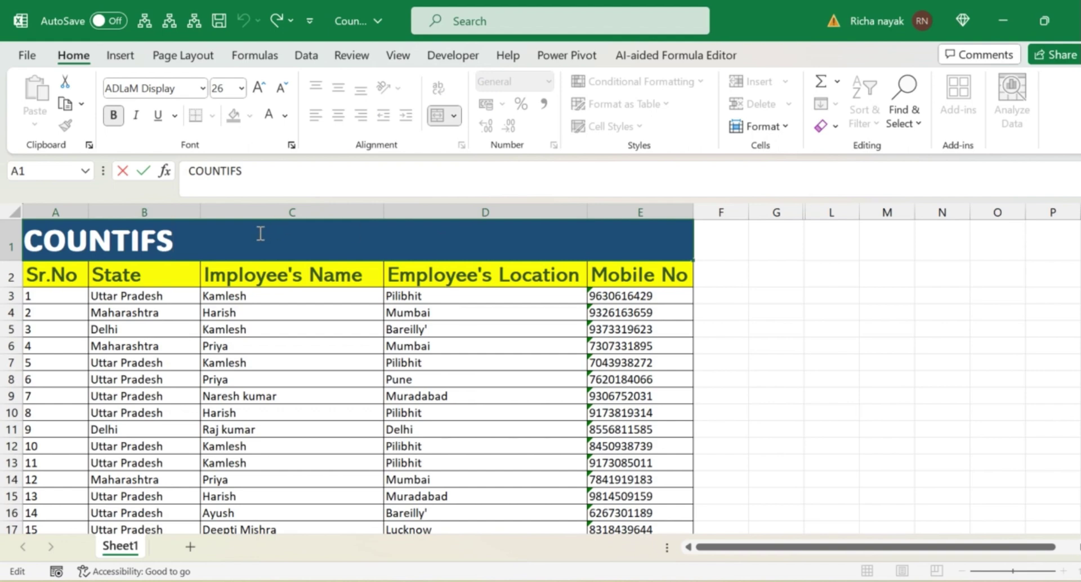
pyautogui.moveTo(258, 231); pyautogui.dragTo(25, 241)
pyautogui.click(191, 361)
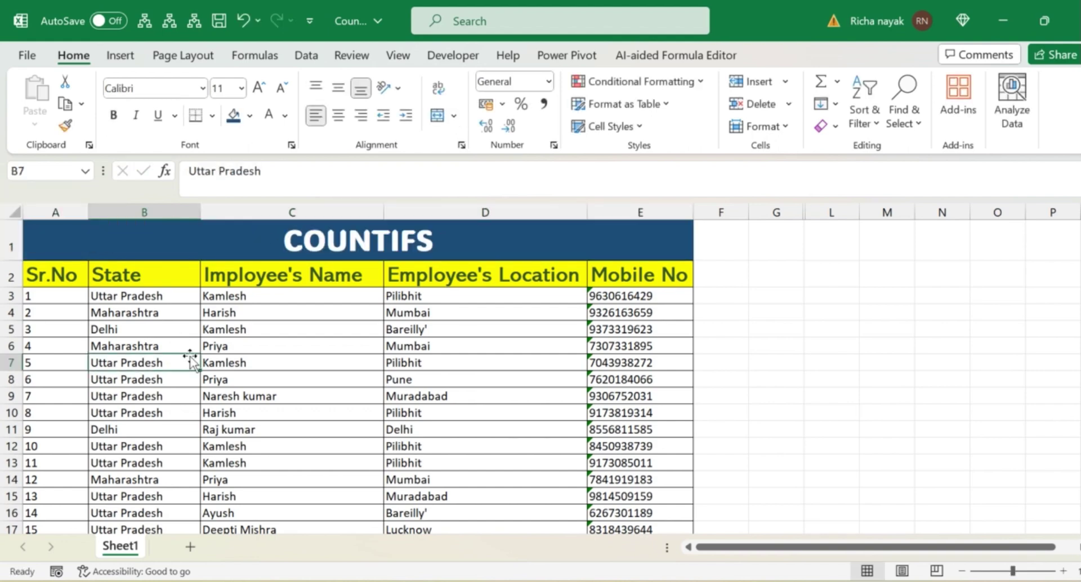
# Scan row 3 and run down the State column to the end of the data
pyautogui.click(259, 296)
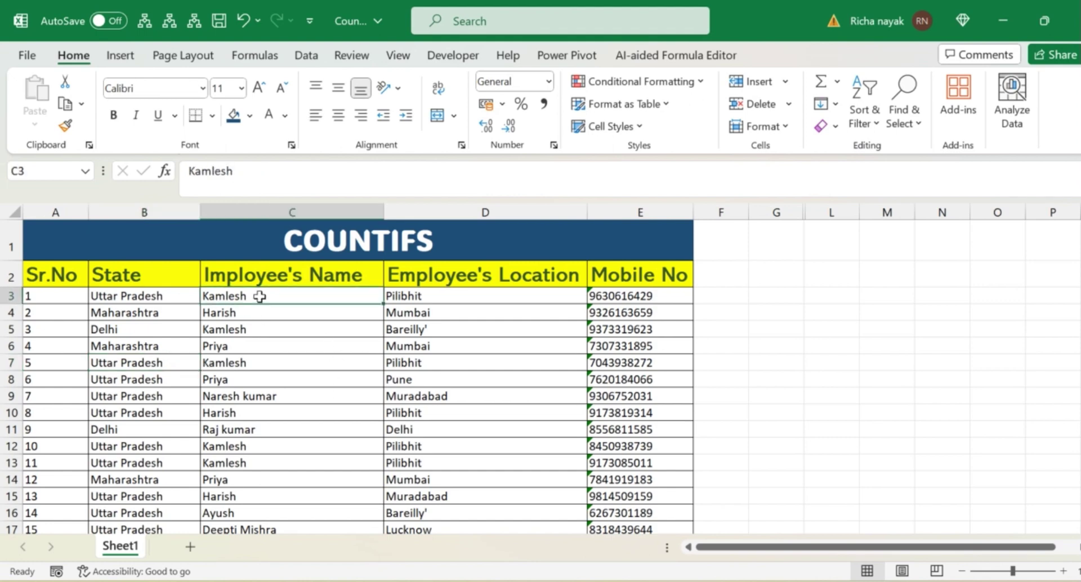
pyautogui.press('Left')
pyautogui.press('Left')
pyautogui.press('Right')
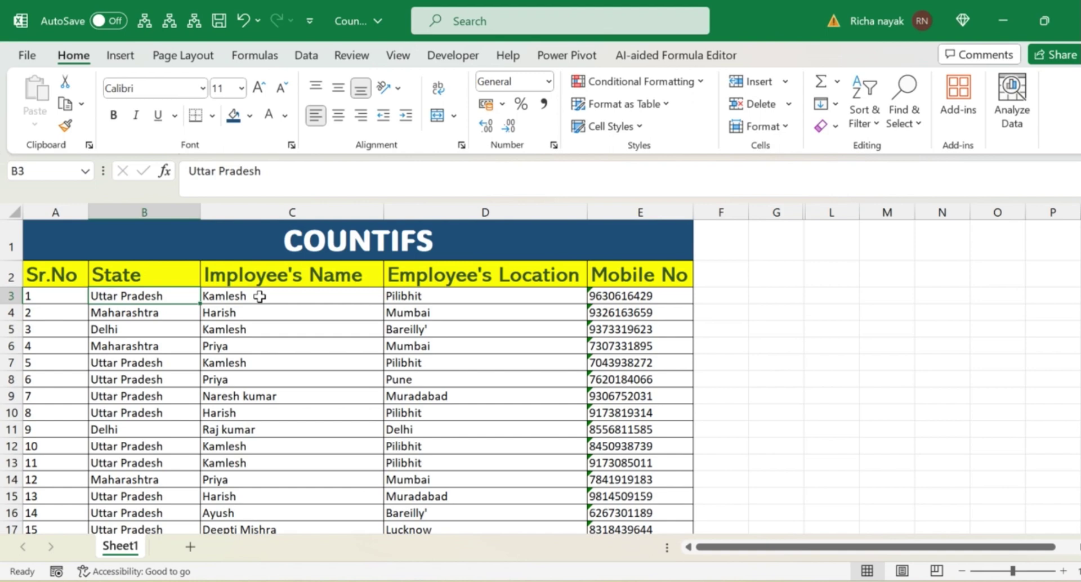
pyautogui.press('Right')
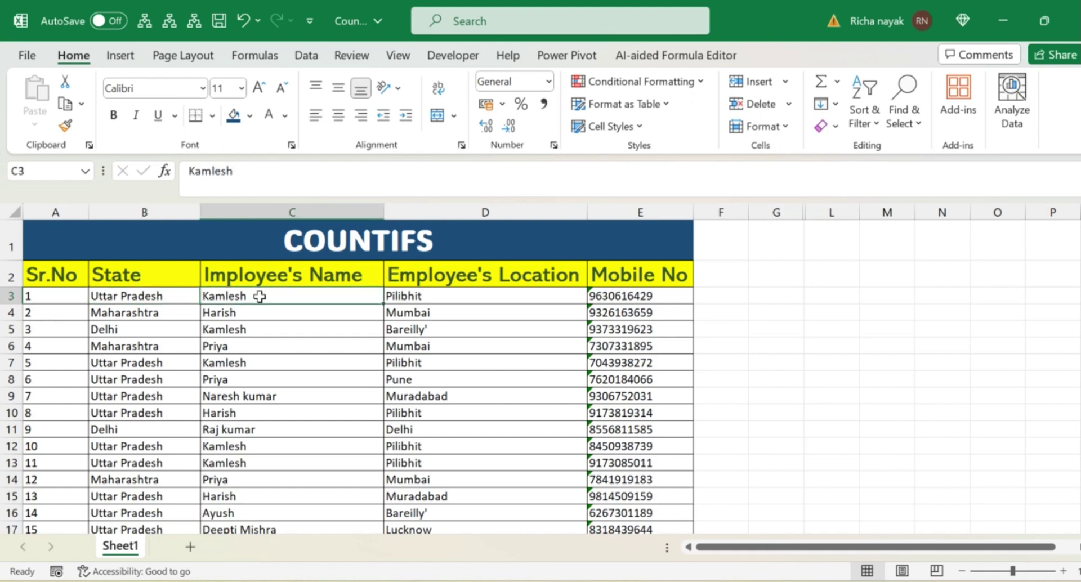
pyautogui.press('Left')
pyautogui.press('Right')
pyautogui.press('Left')
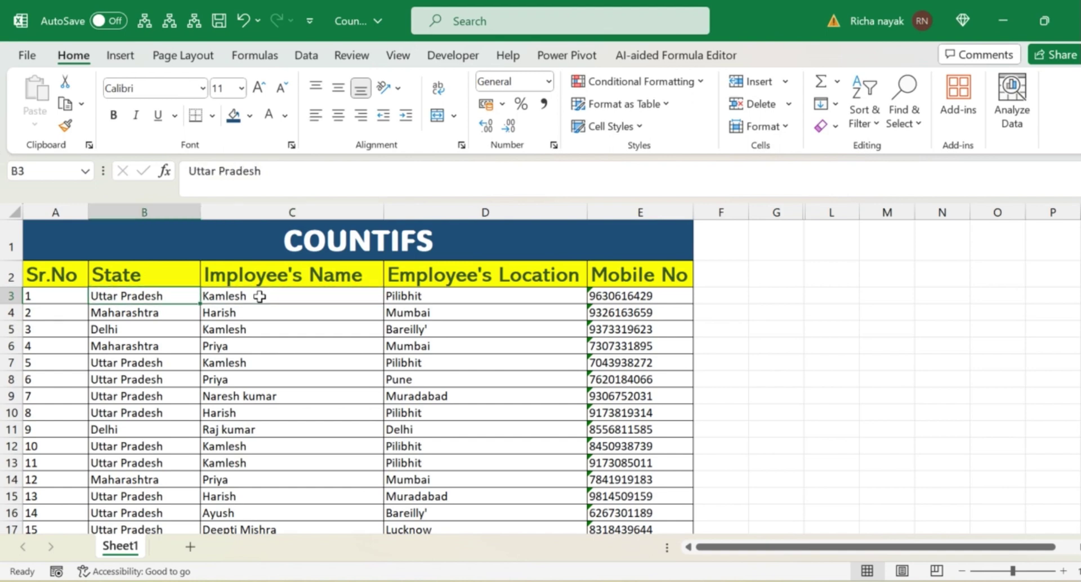
pyautogui.press('Left')
pyautogui.press('Right')
pyautogui.press('Right')
pyautogui.press('Left')
pyautogui.press('Left')
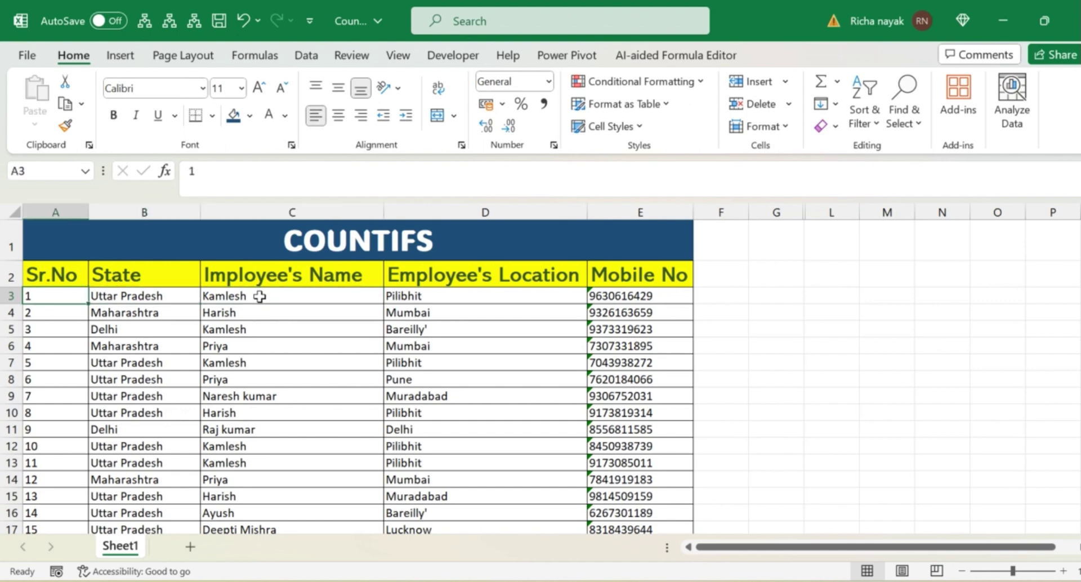
pyautogui.press('Right')
pyautogui.press('Right')
pyautogui.press('Left')
pyautogui.press('Right')
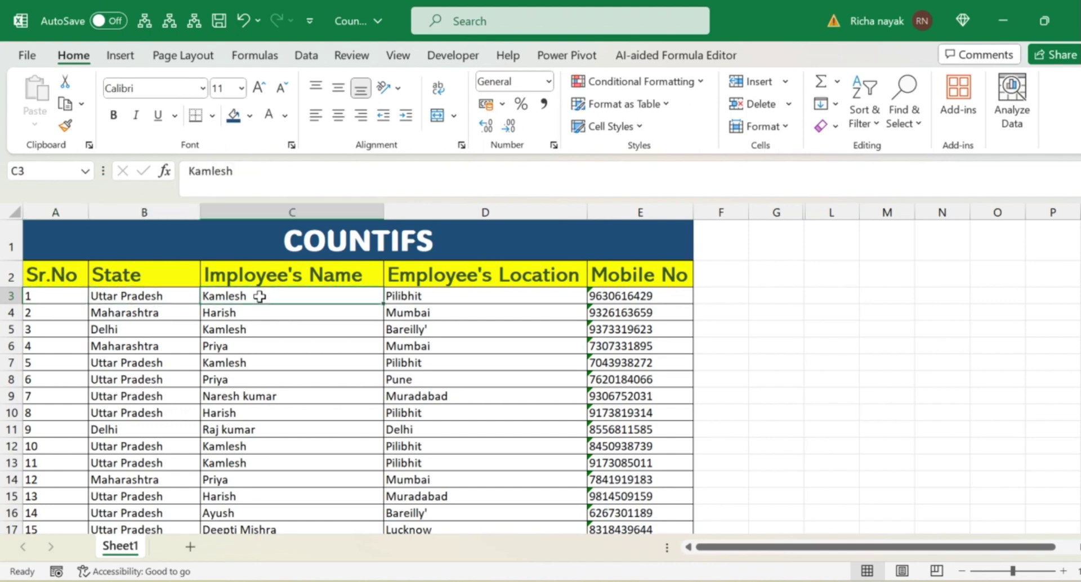
pyautogui.press('Down')
pyautogui.press('Down')
pyautogui.press('Left')
pyautogui.press('Right')
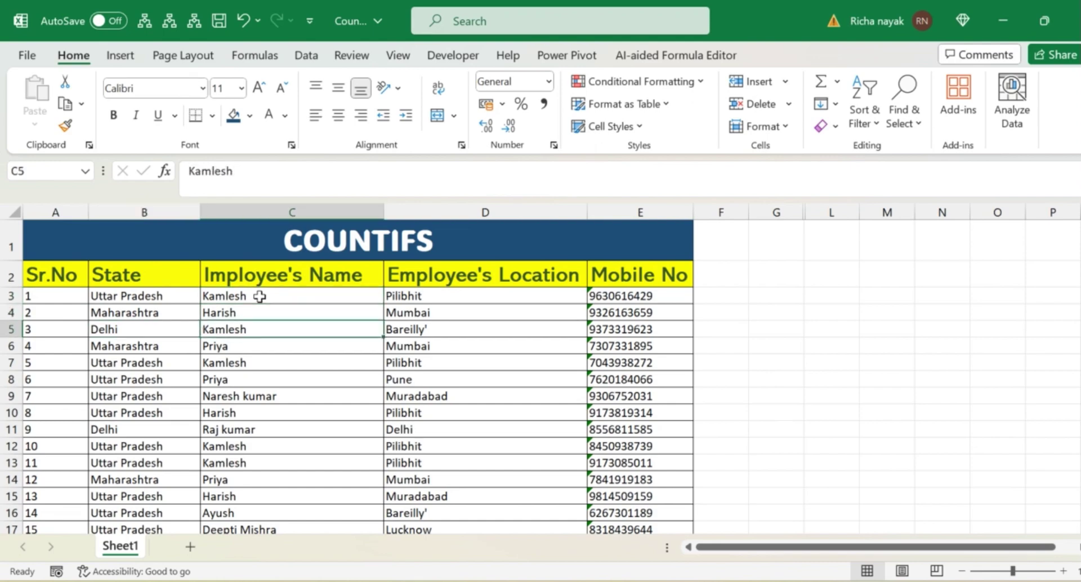
pyautogui.press('Left')
pyautogui.press('Down')
pyautogui.press('Down')
pyautogui.press('Down')
pyautogui.press('Down')
pyautogui.press('Down')
pyautogui.press('Down')
pyautogui.press('Down')
pyautogui.press('Down')
pyautogui.press('Down')
pyautogui.press('Down')
pyautogui.press('Down')
pyautogui.press('Down')
pyautogui.press('Down')
pyautogui.press('Down')
pyautogui.press('Down')
pyautogui.press('Down')
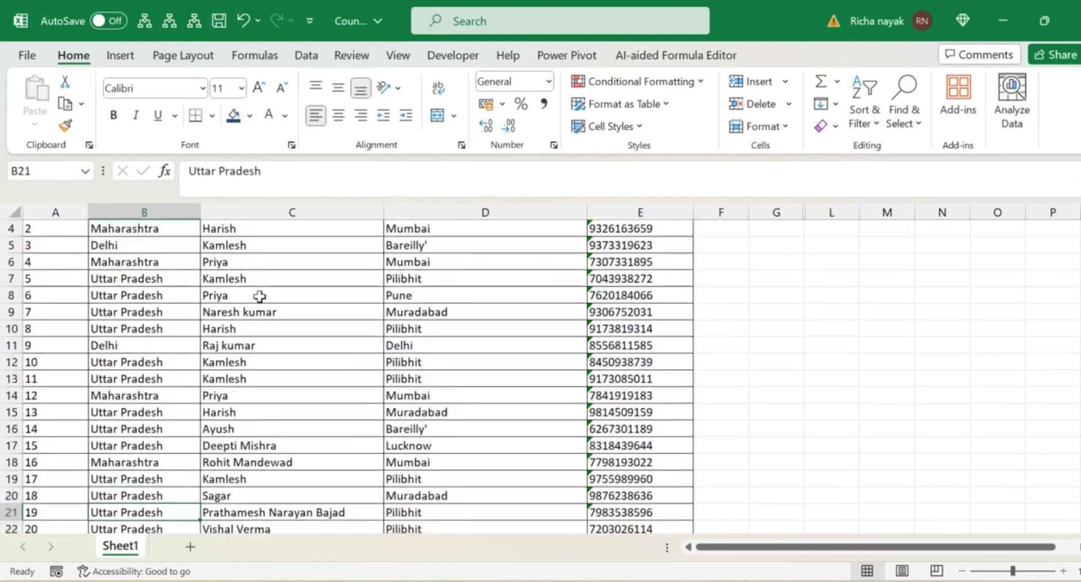
pyautogui.press('Down')
pyautogui.press('Down')
pyautogui.press('Down')
pyautogui.press('Down')
pyautogui.press('Down')
pyautogui.press('Down')
pyautogui.press('Down')
pyautogui.press('Down')
pyautogui.press('Down')
pyautogui.press('Down')
pyautogui.press('Down')
pyautogui.press('Down')
pyautogui.press('Down')
pyautogui.press('Down')
pyautogui.press('Down')
pyautogui.press('Down')
pyautogui.press('Down')
pyautogui.press('Down')
pyautogui.press('Down')
pyautogui.press('Down')
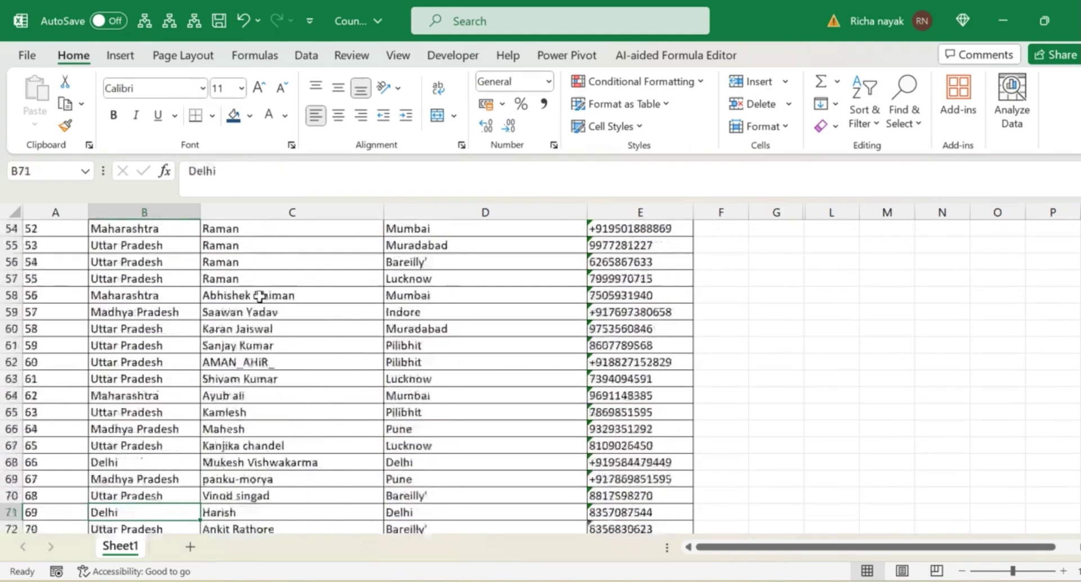
pyautogui.press('Down')
pyautogui.press('Down')
pyautogui.press('Down')
pyautogui.press('Down')
pyautogui.press('Down')
pyautogui.press('Down')
pyautogui.press('Down')
pyautogui.press('Down')
pyautogui.press('Down')
pyautogui.press('Down')
pyautogui.press('Down')
pyautogui.press('Down')
pyautogui.press('Down')
pyautogui.press('Down')
pyautogui.press('Up')
pyautogui.press('Down')
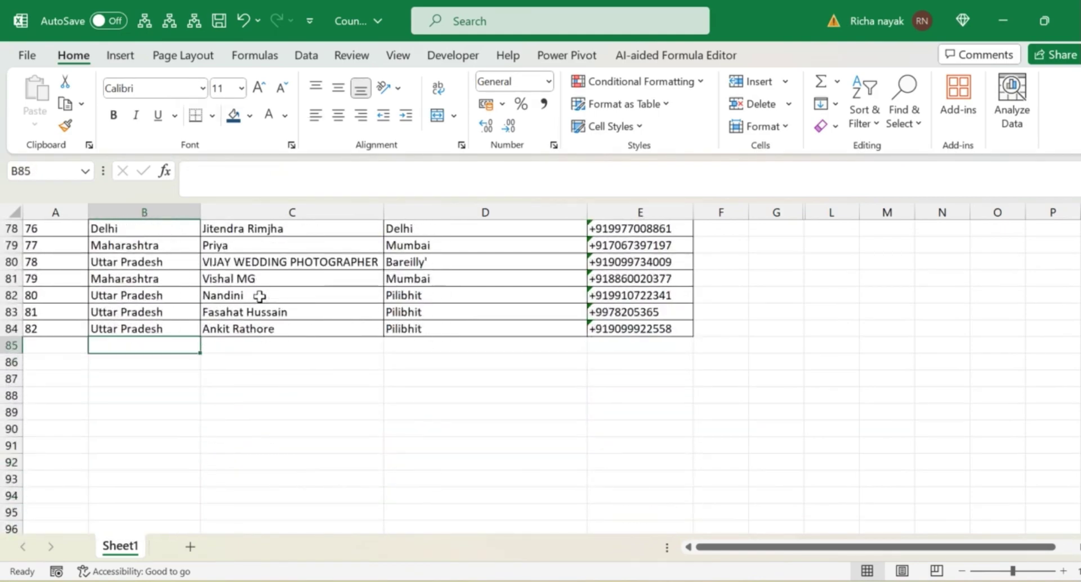
pyautogui.press('Up')
pyautogui.press('Up')
pyautogui.press('Up')
pyautogui.press('Up')
pyautogui.press('Up')
pyautogui.press('Up')
pyautogui.press('Up')
pyautogui.press('Up')
pyautogui.press('Up')
pyautogui.press('Up')
pyautogui.press('Up')
pyautogui.press('Up')
pyautogui.press('Up')
pyautogui.press('Up')
pyautogui.press('Up')
pyautogui.press('Up')
pyautogui.press('Up')
pyautogui.press('Up')
pyautogui.press('Up')
pyautogui.press('Up')
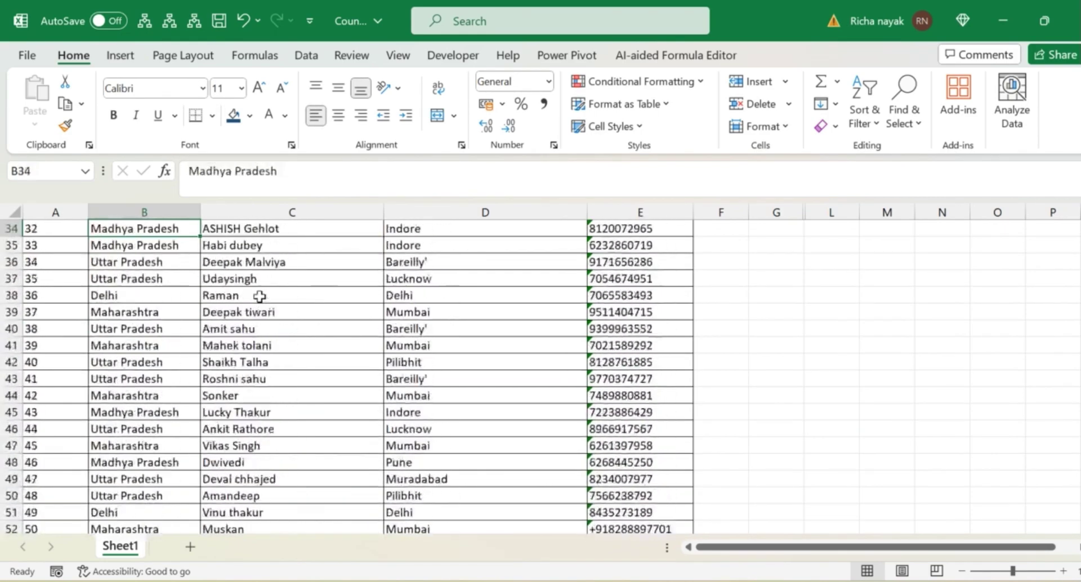
pyautogui.press('Up')
pyautogui.press('Up')
pyautogui.press('Up')
pyautogui.press('Up')
pyautogui.press('Up')
pyautogui.press('Up')
pyautogui.press('Up')
pyautogui.press('Up')
pyautogui.press('Up')
pyautogui.press('Up')
pyautogui.press('Up')
pyautogui.press('Up')
pyautogui.press('Up')
pyautogui.press('Up')
pyautogui.press('Up')
pyautogui.press('Up')
pyautogui.press('Up')
pyautogui.press('Up')
pyautogui.press('Up')
pyautogui.press('Up')
# Check the repeated Kamlesh entries in the name column, then go to cell F3
pyautogui.press('Down')
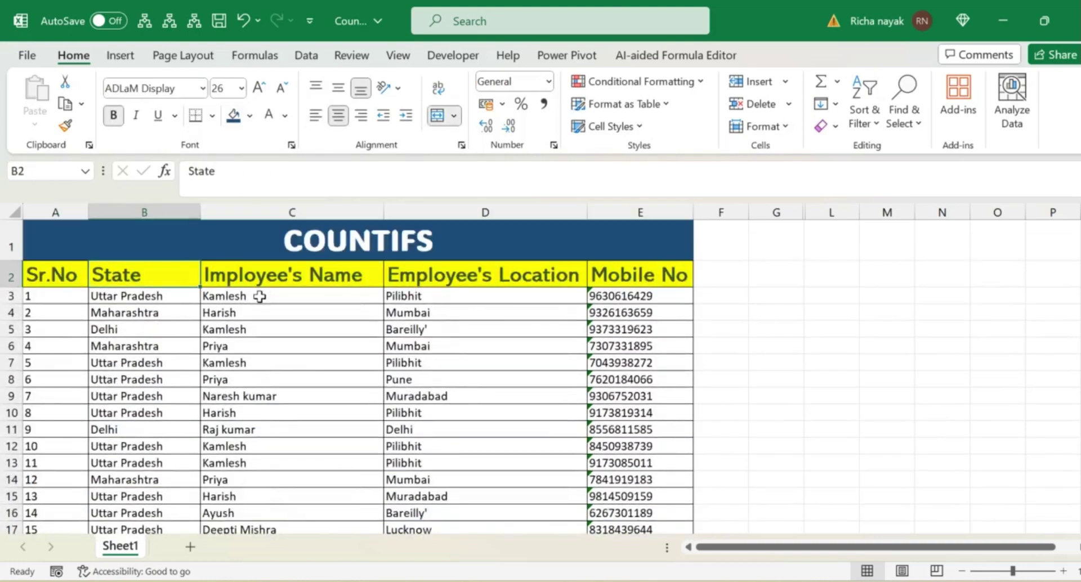
pyautogui.press('Down')
pyautogui.press('Down')
pyautogui.press('Right')
pyautogui.press('Up')
pyautogui.press('Left')
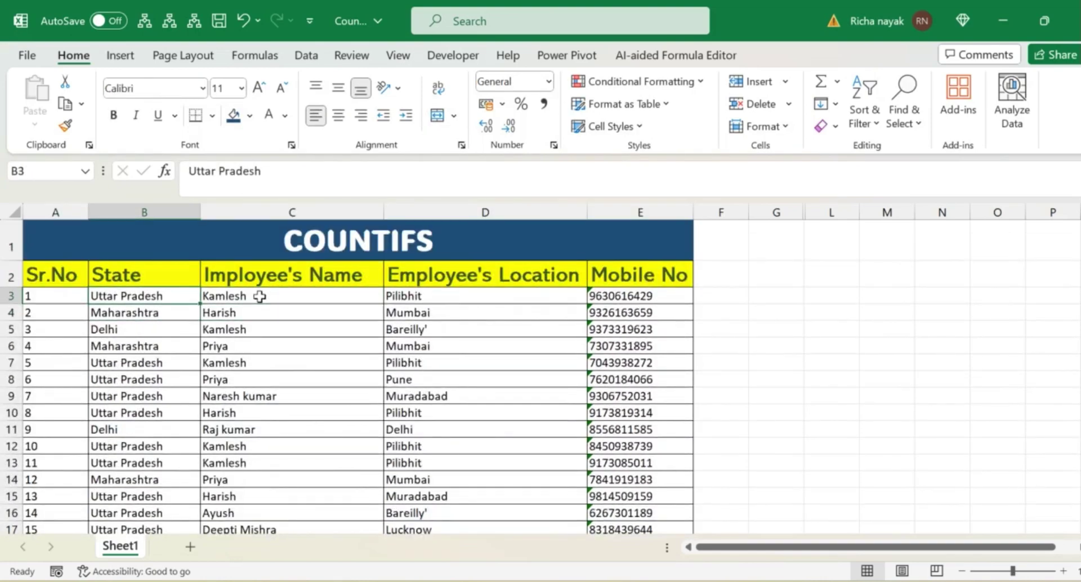
pyautogui.press('Down')
pyautogui.press('Down')
pyautogui.press('Right')
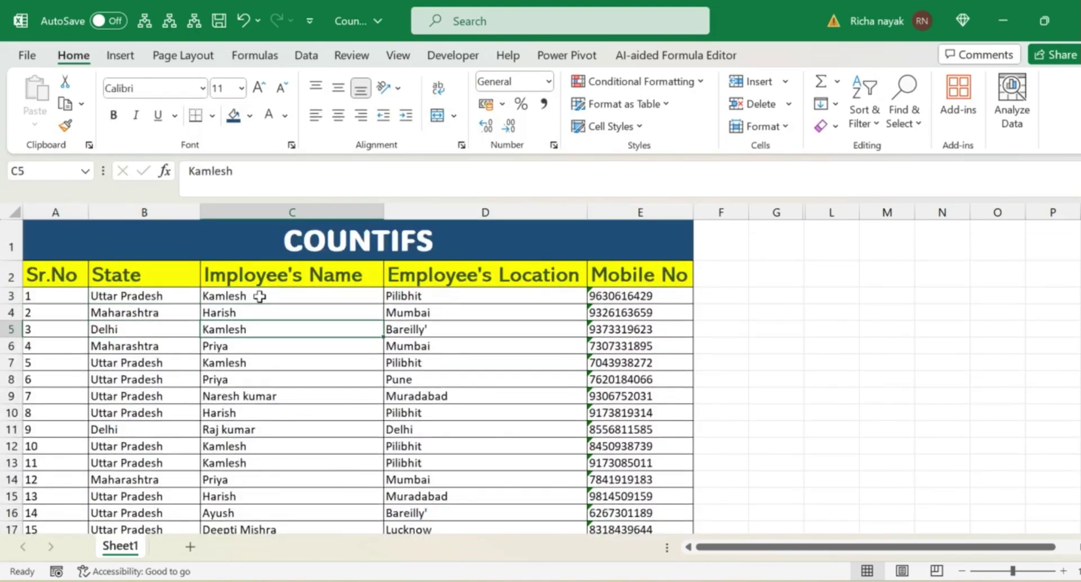
pyautogui.press('Left')
pyautogui.press('Up')
pyautogui.press('Up')
pyautogui.press('Right')
pyautogui.press('Left')
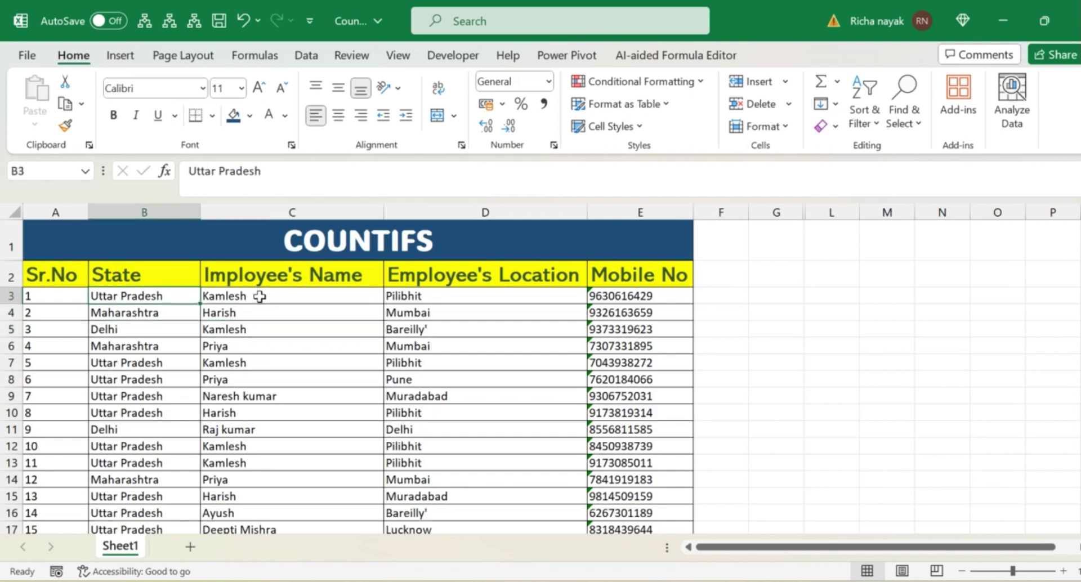
pyautogui.press('Right')
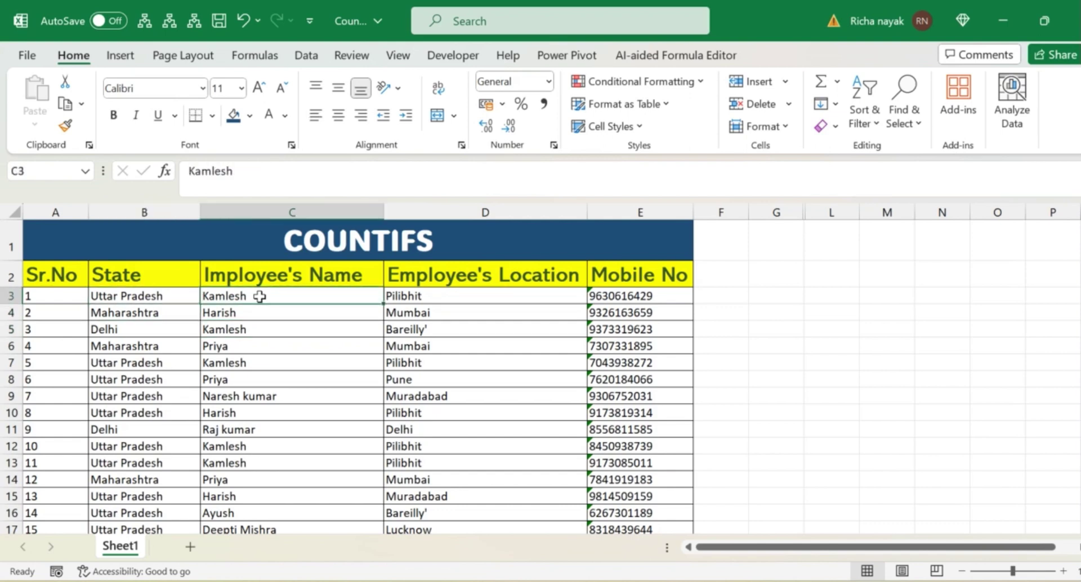
pyautogui.press('Down')
pyautogui.press('Down')
pyautogui.press('Down')
pyautogui.press('Down')
pyautogui.press('Down')
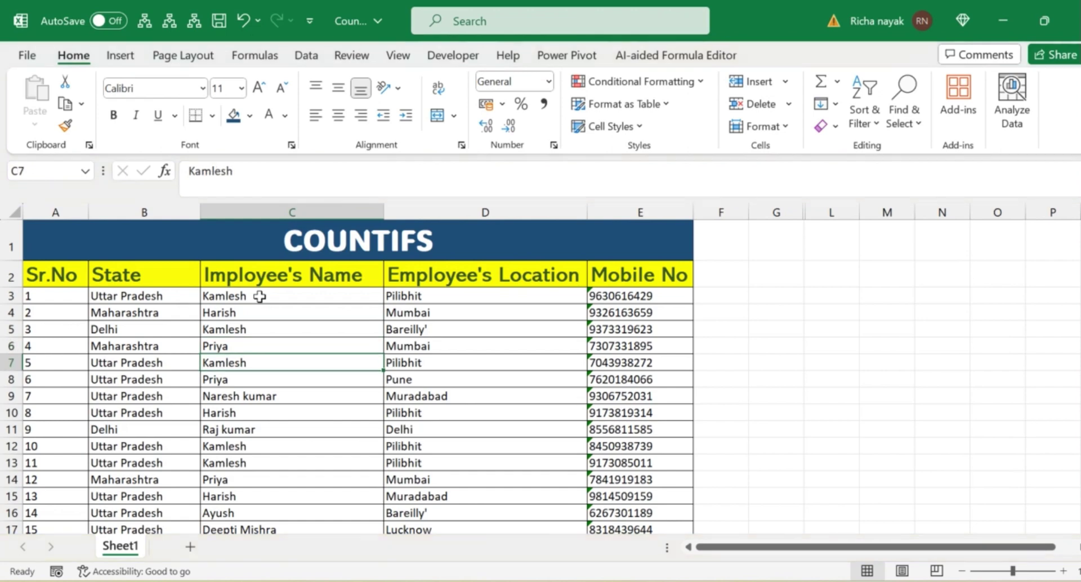
pyautogui.press('Up')
pyautogui.press('Down')
pyautogui.press('Down')
pyautogui.press('Down')
pyautogui.press('Down')
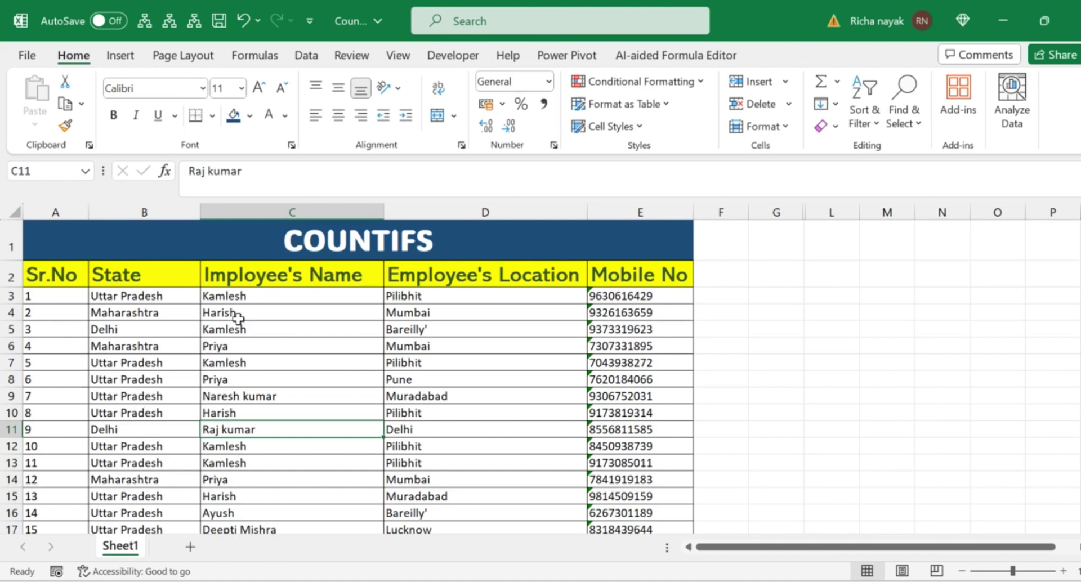
pyautogui.click(255, 295)
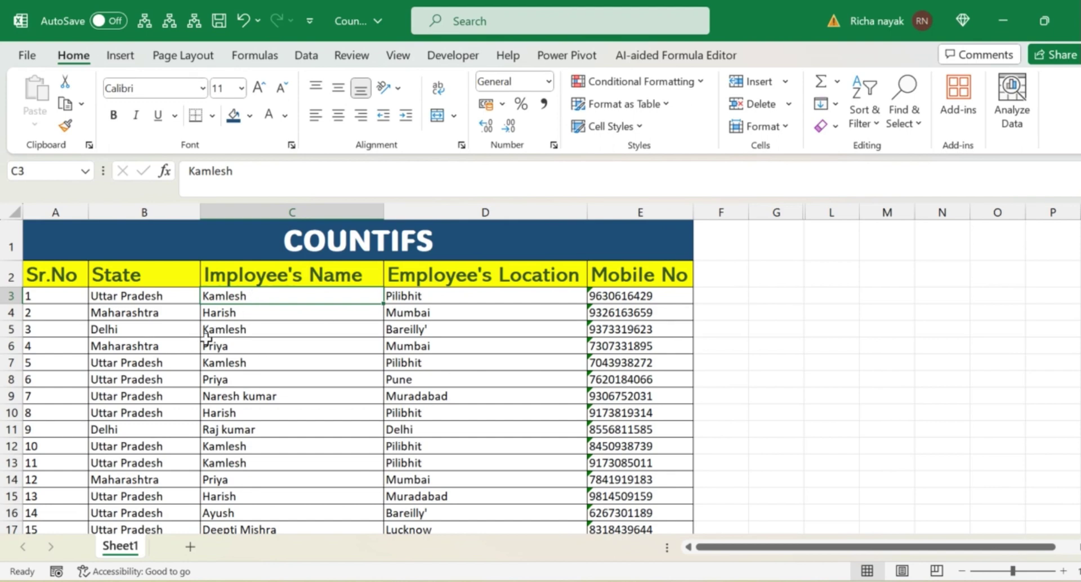
pyautogui.click(239, 325)
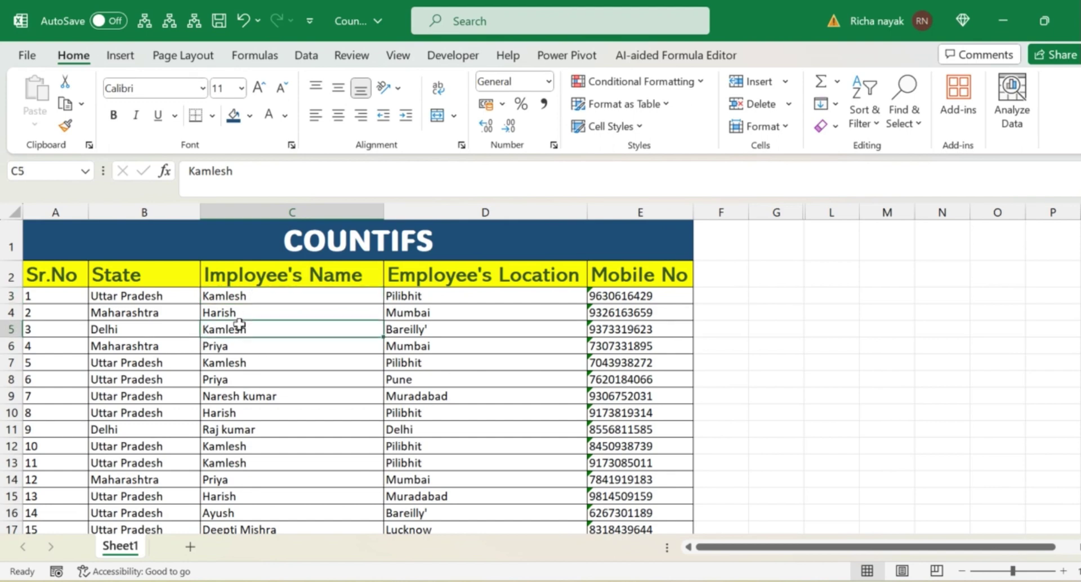
pyautogui.press('Right')
pyautogui.press('Right')
pyautogui.press('Right')
pyautogui.press('Up')
pyautogui.press('Up')
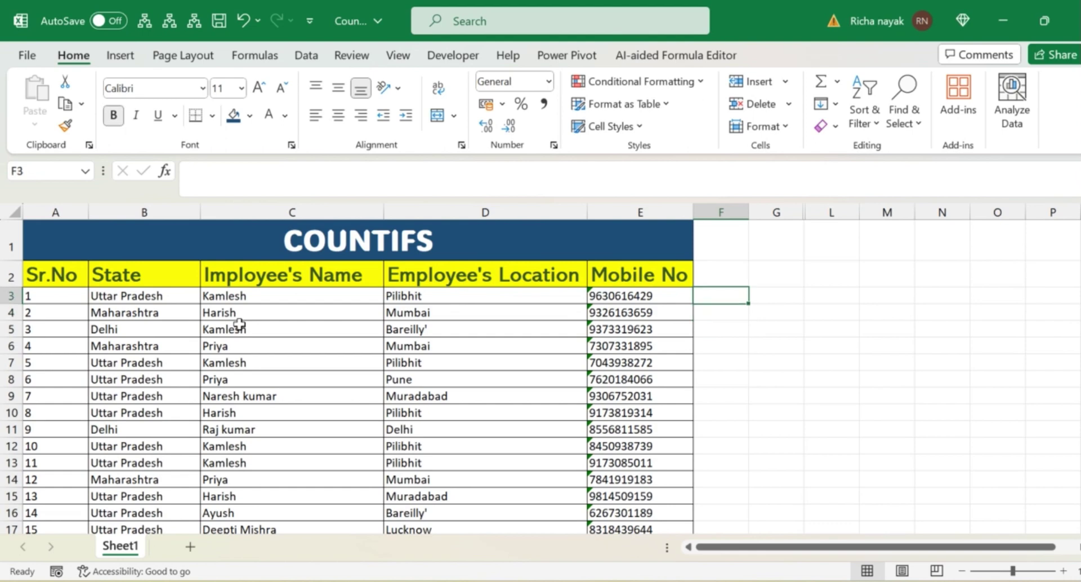
# Enter =COUNTIFS(C3:C84, in F3 with the name column as the first range
pyautogui.write('=cou')
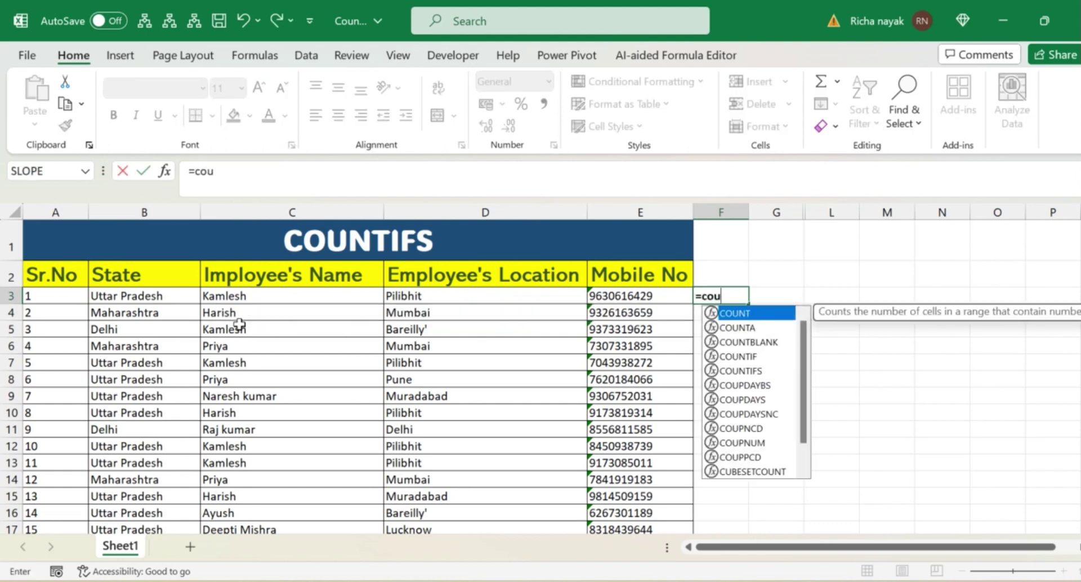
pyautogui.write('nti')
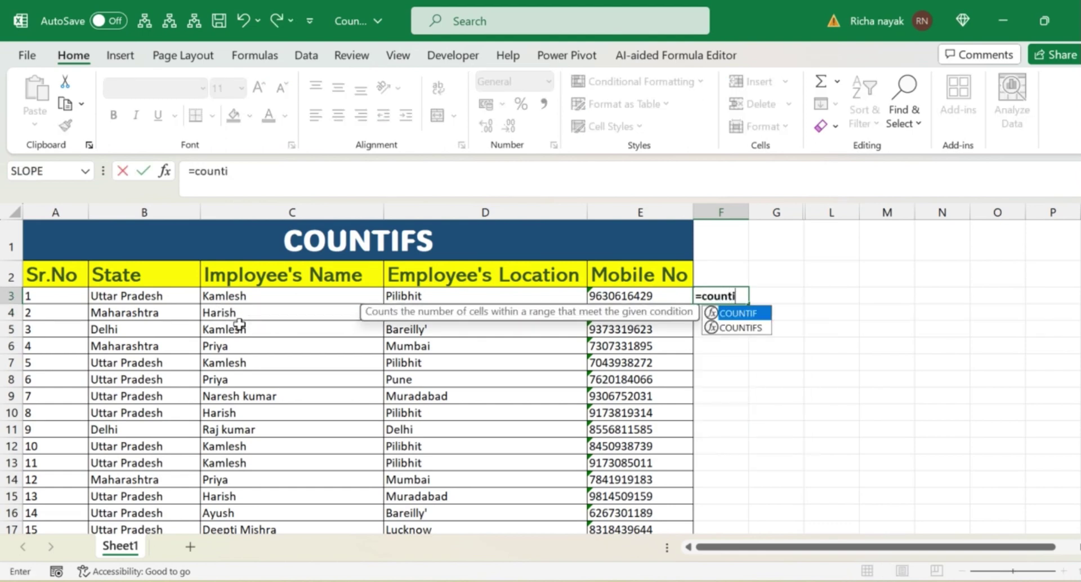
pyautogui.write('fs')
pyautogui.press('Tab')
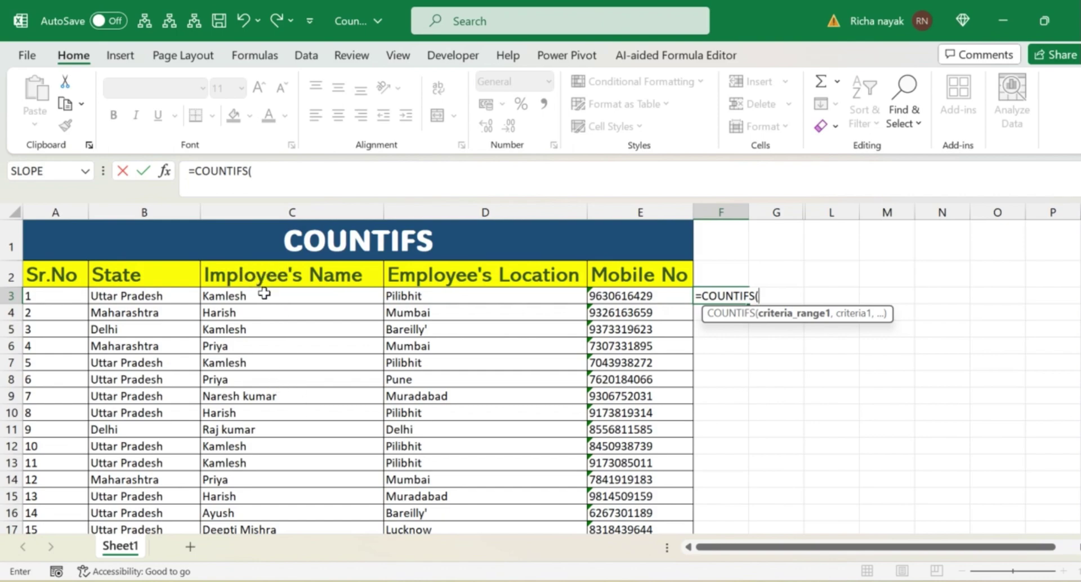
pyautogui.moveTo(296, 293); pyautogui.dragTo(277, 435)
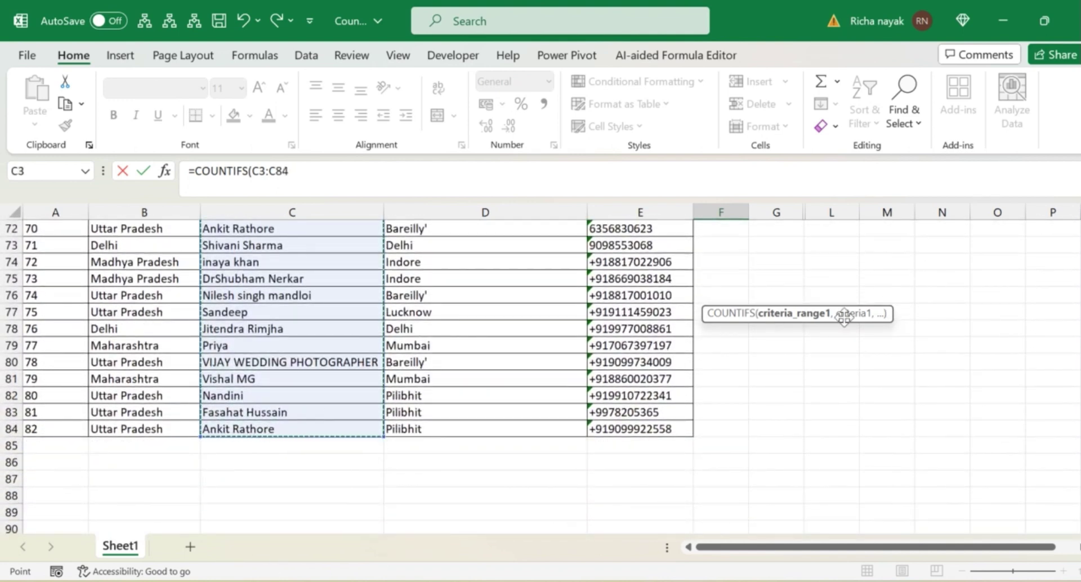
pyautogui.write(',')
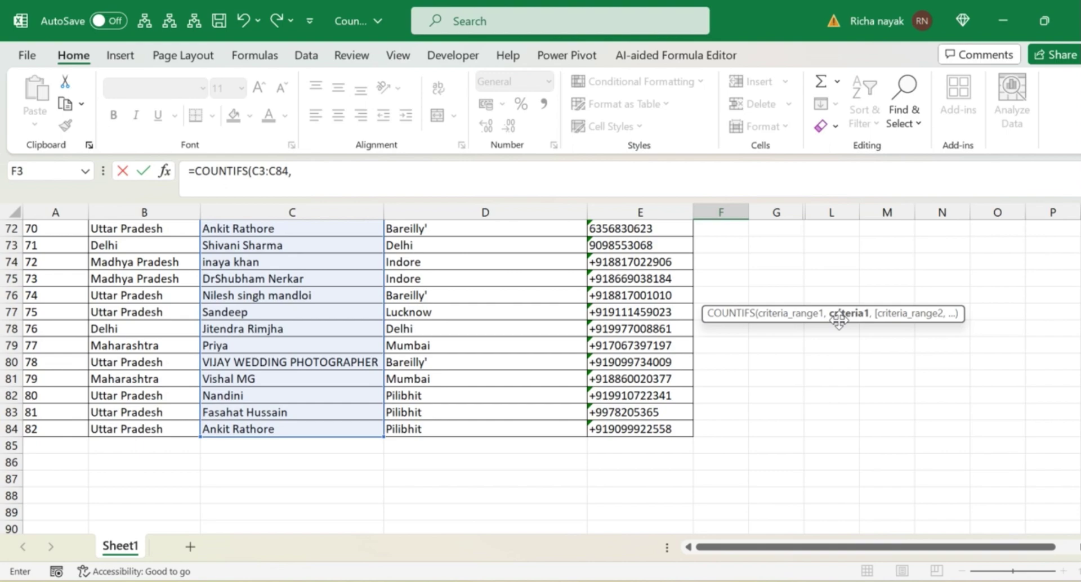
pyautogui.moveTo(1080, 471)
pyautogui.mouseDown()
pyautogui.moveTo(1080, 254)
pyautogui.moveTo(1080, 462)
pyautogui.mouseUp()
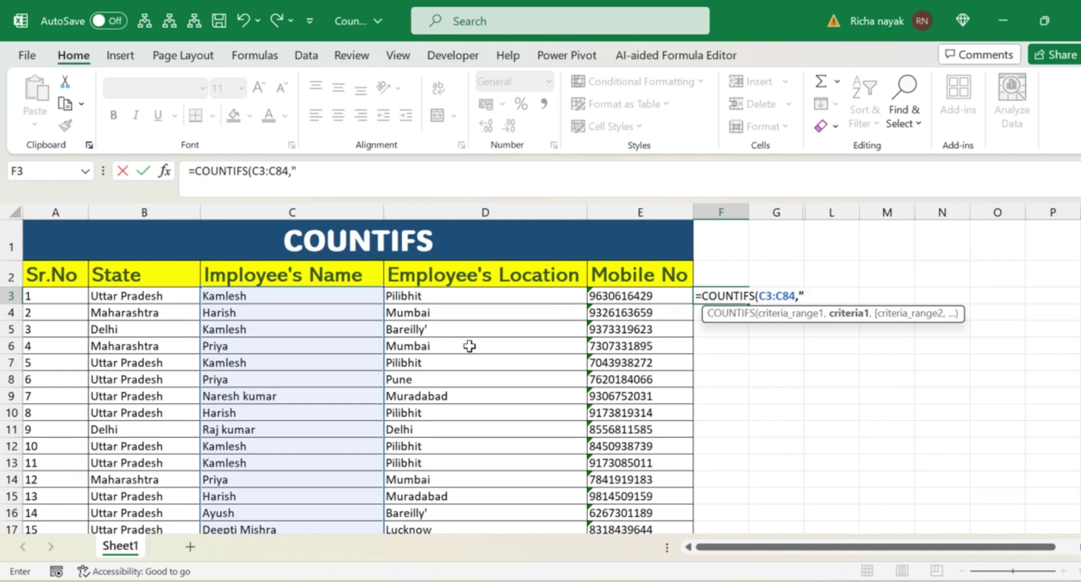
# Enter "Kamlesh" as the first criterion, correcting the typos, and add a comma
pyautogui.write('Kammlesh')
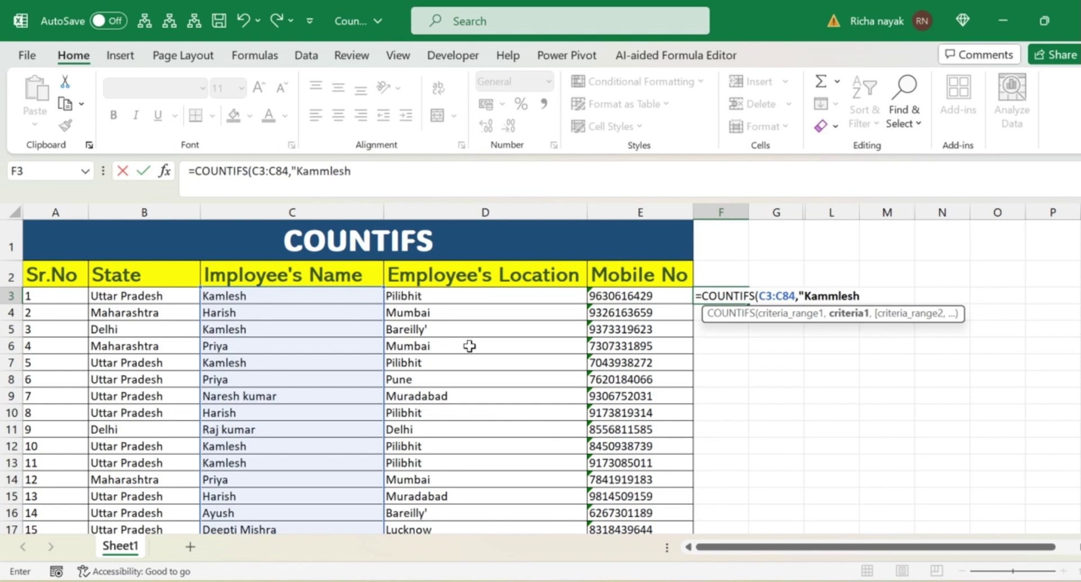
pyautogui.press('BackSpace')
pyautogui.press('BackSpace')
pyautogui.press('BackSpace')
pyautogui.press('BackSpace')
pyautogui.press('BackSpace')
pyautogui.write('lesh')
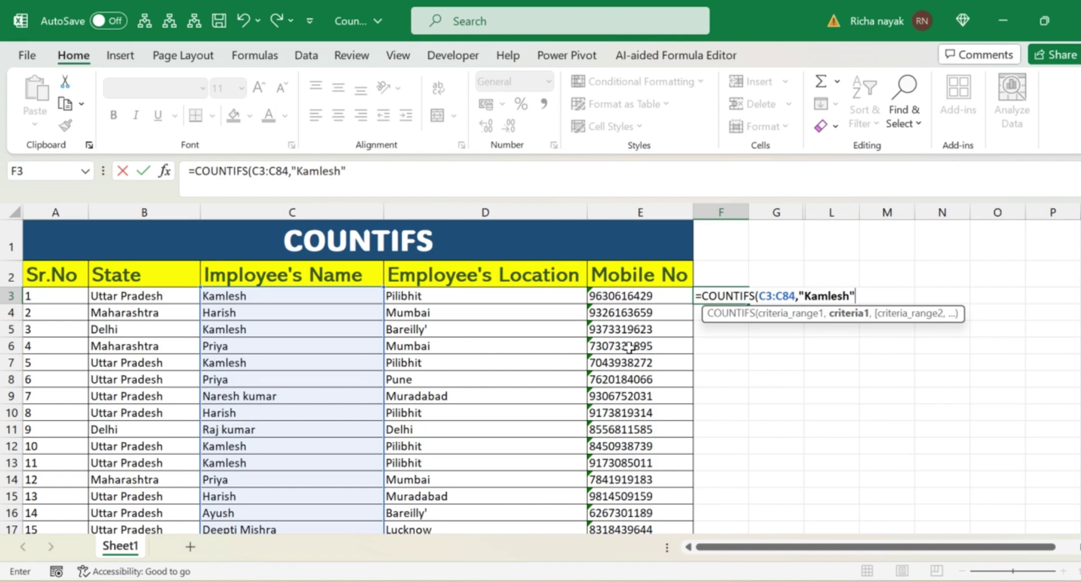
pyautogui.write(',')
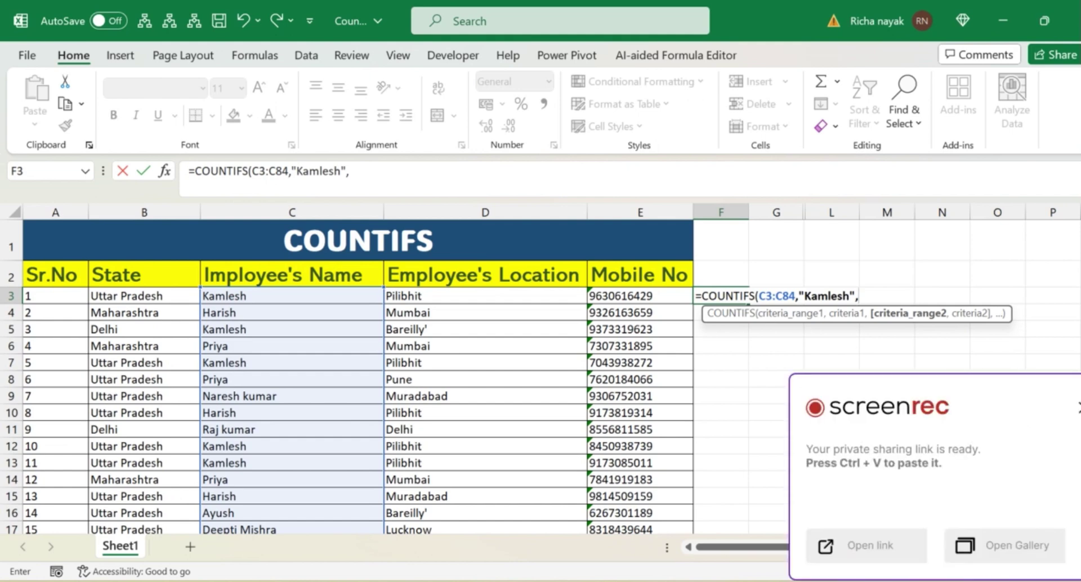
# Select State column B3:B84 as the second criteria range, followed by a comma
pyautogui.click(1078, 408)
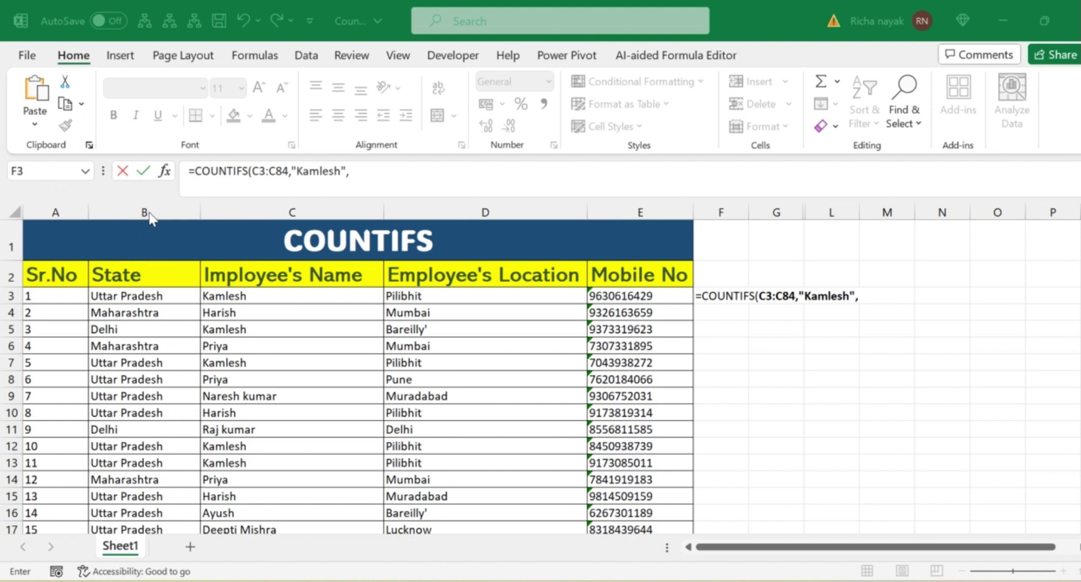
pyautogui.click(145, 294)
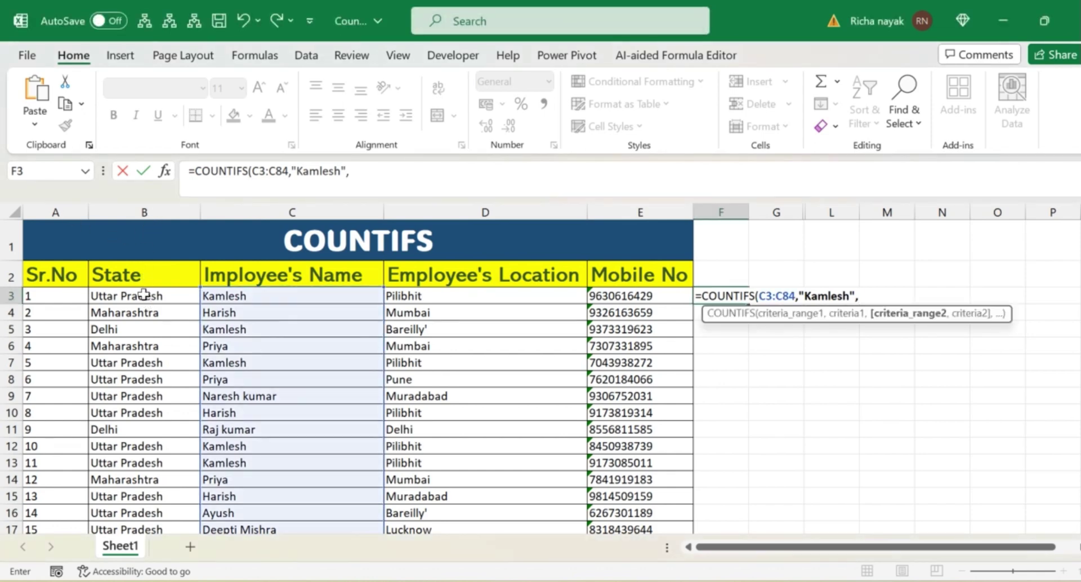
pyautogui.click(144, 293)
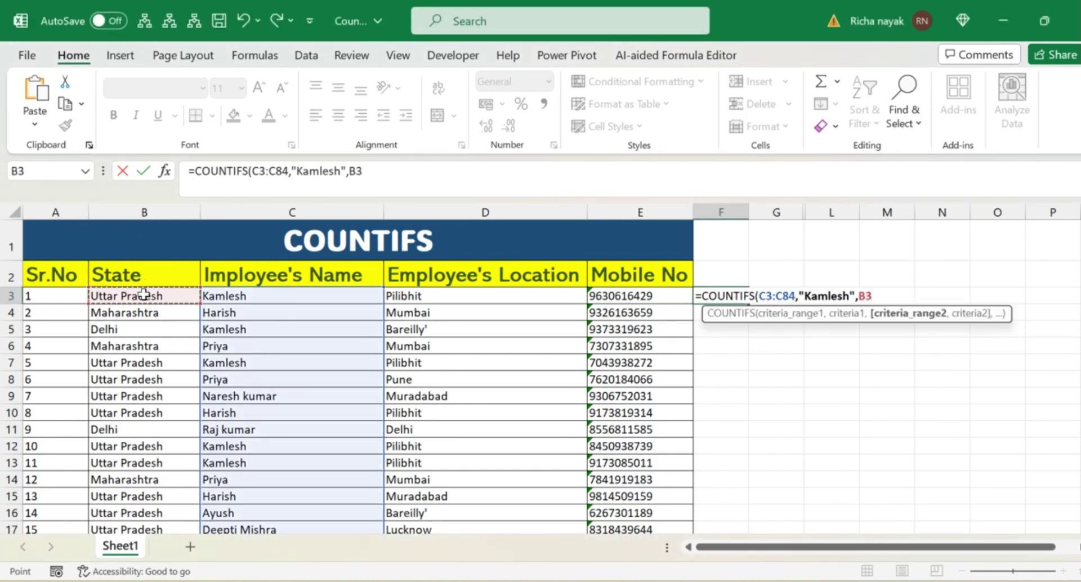
pyautogui.moveTo(145, 294); pyautogui.dragTo(145, 497)
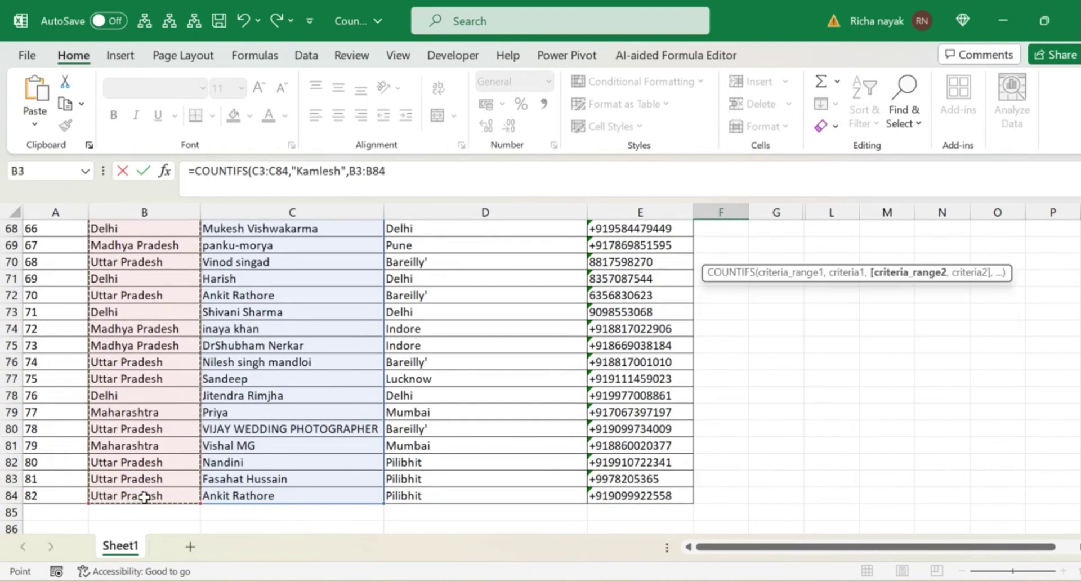
pyautogui.write(',')
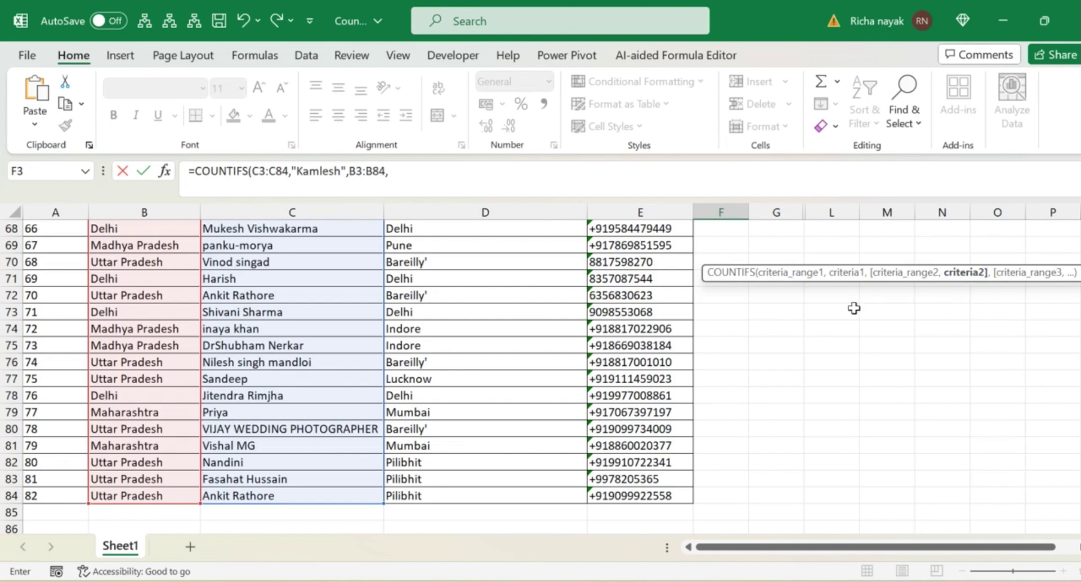
# Close the formula with "Uttar Pradesh") and commit it, so F3 shows 7
pyautogui.moveTo(1080, 471); pyautogui.dragTo(1080, 459)
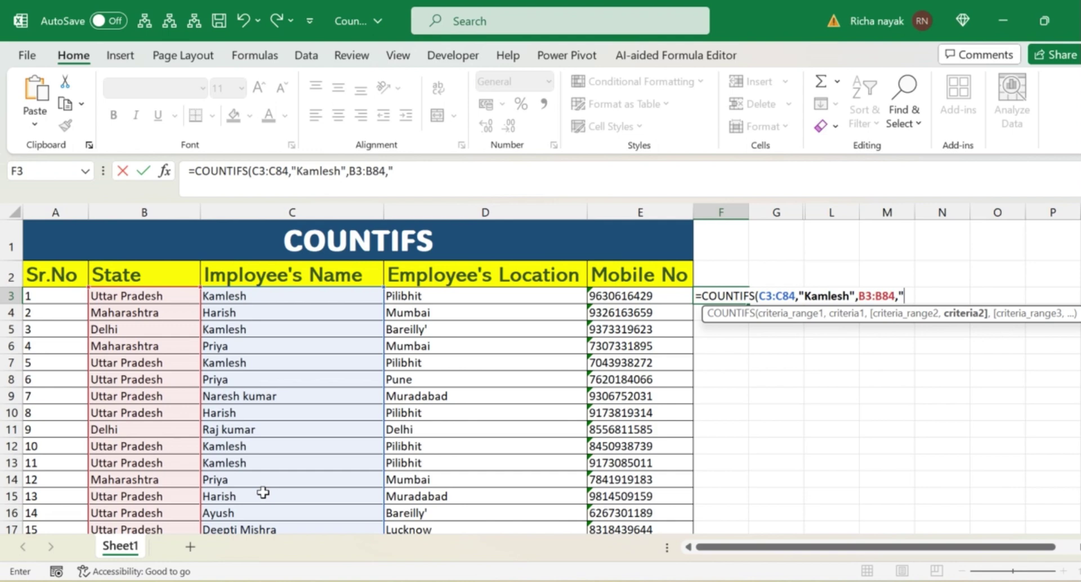
pyautogui.write('Uttar Pra')
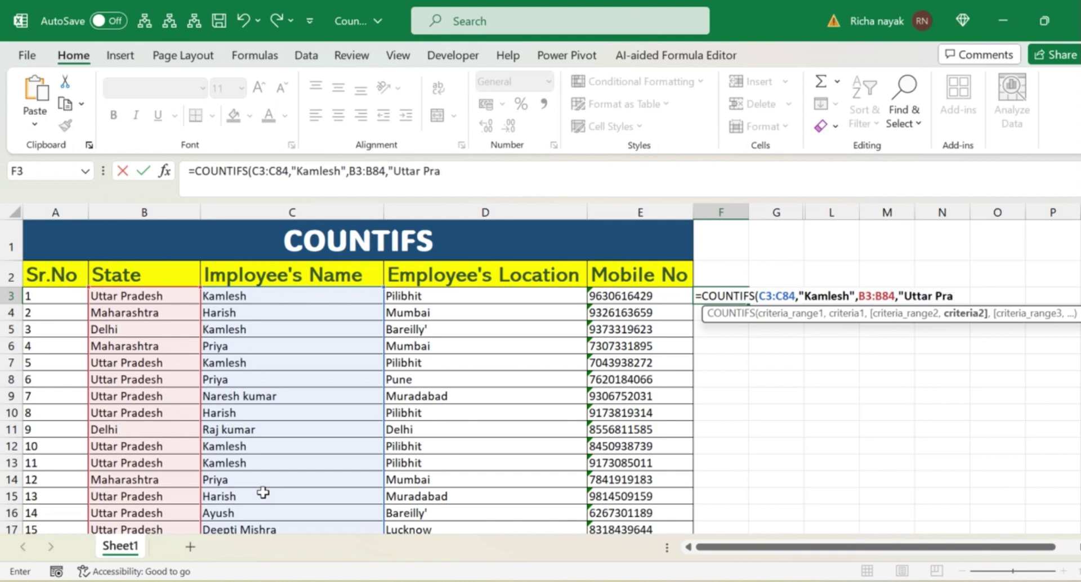
pyautogui.write('desh"')
pyautogui.press('Return')
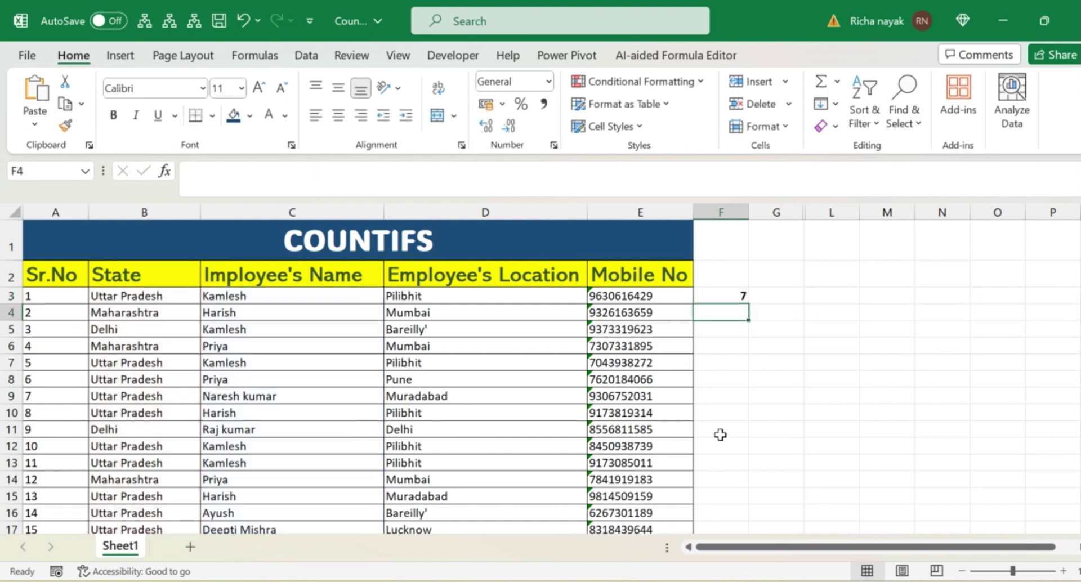
pyautogui.press('Up')
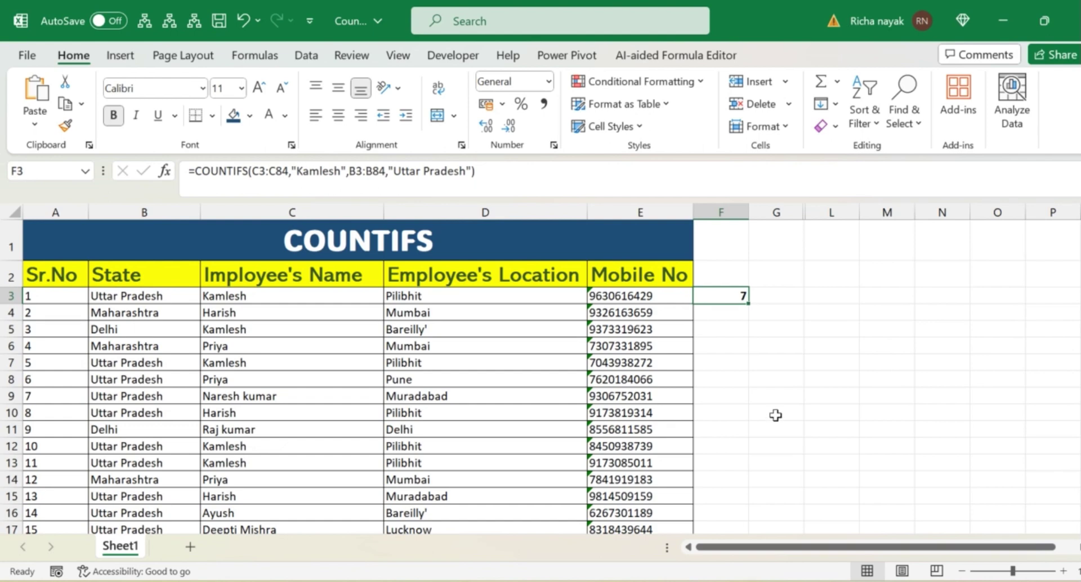
pyautogui.click(222, 293)
pyautogui.press('Right')
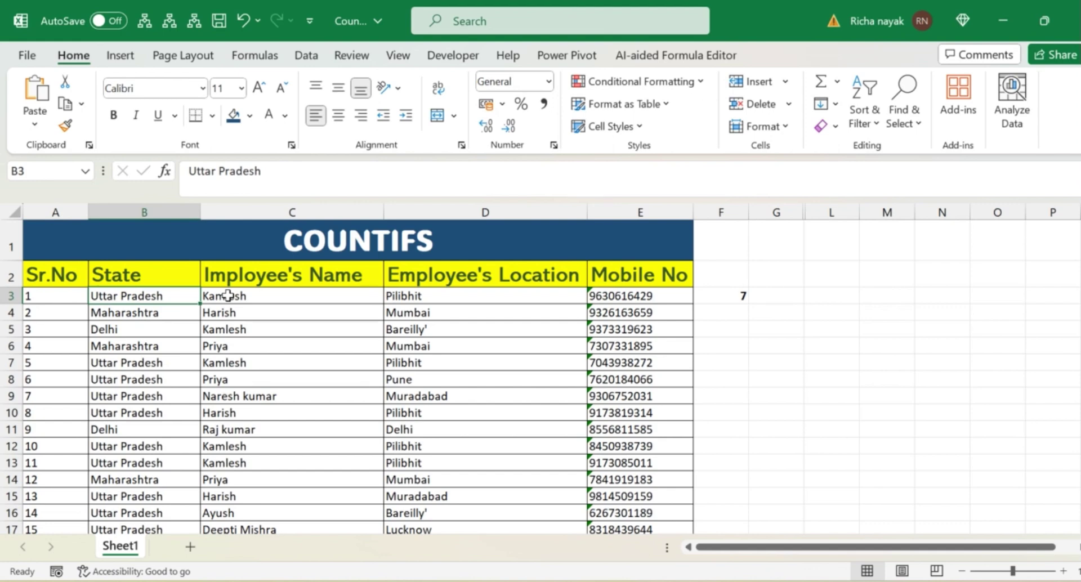
pyautogui.press('Right')
pyautogui.press('Left')
pyautogui.press('Left')
pyautogui.press('Right')
pyautogui.press('Right')
pyautogui.press('Right')
pyautogui.press('Right')
pyautogui.press('Right')
pyautogui.press('Right')
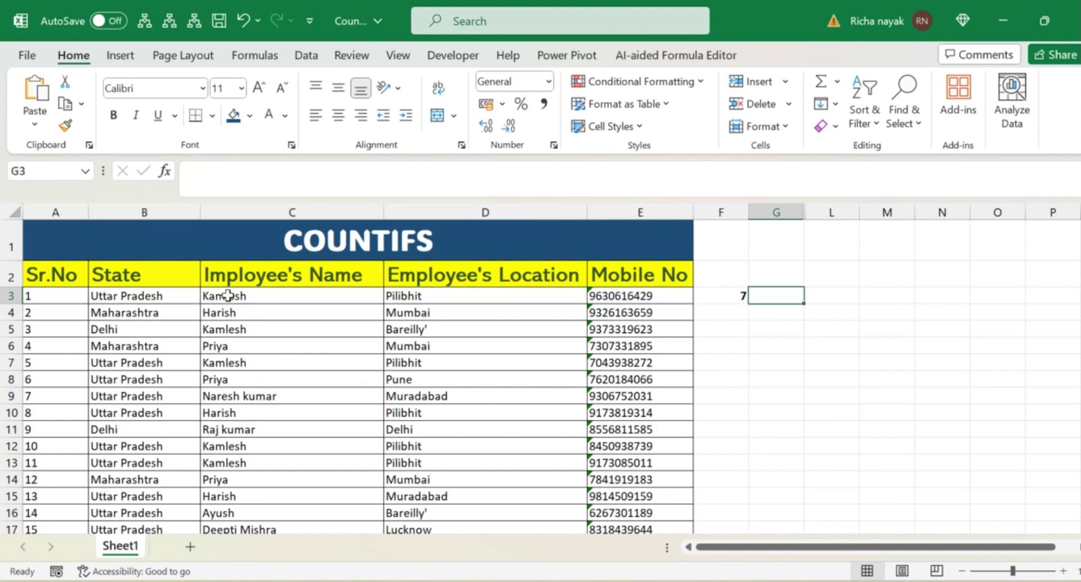
pyautogui.press('Left')
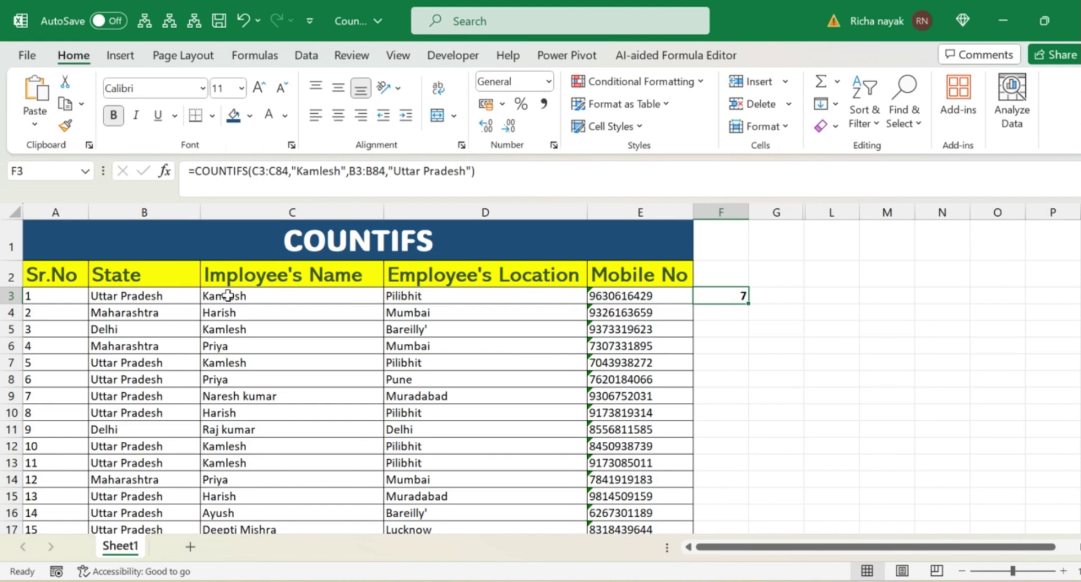
# Turn on filter buttons for the header row A2:E2
pyautogui.click(223, 301)
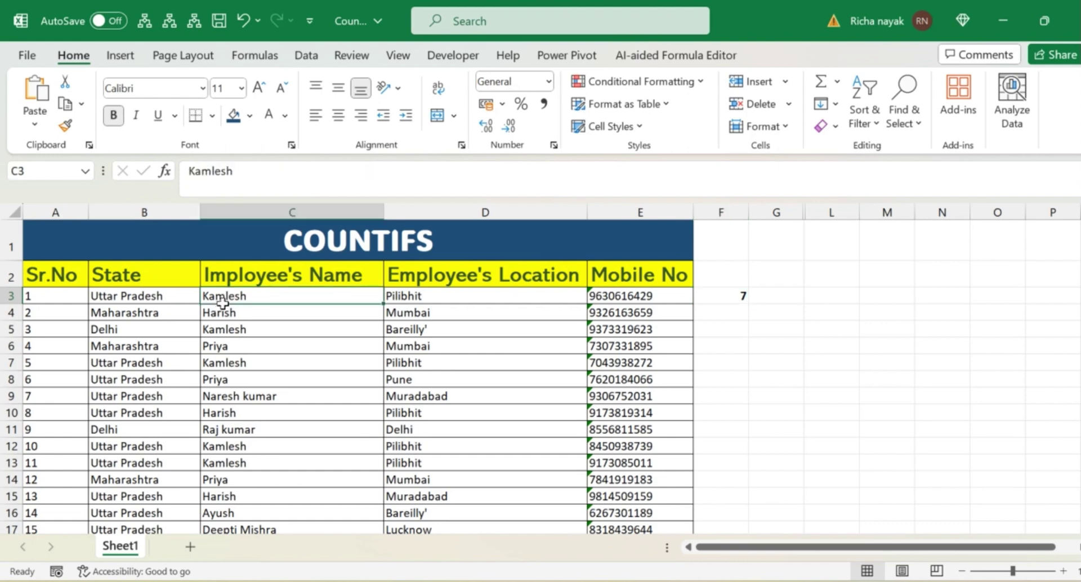
pyautogui.press('Up')
pyautogui.press('Up')
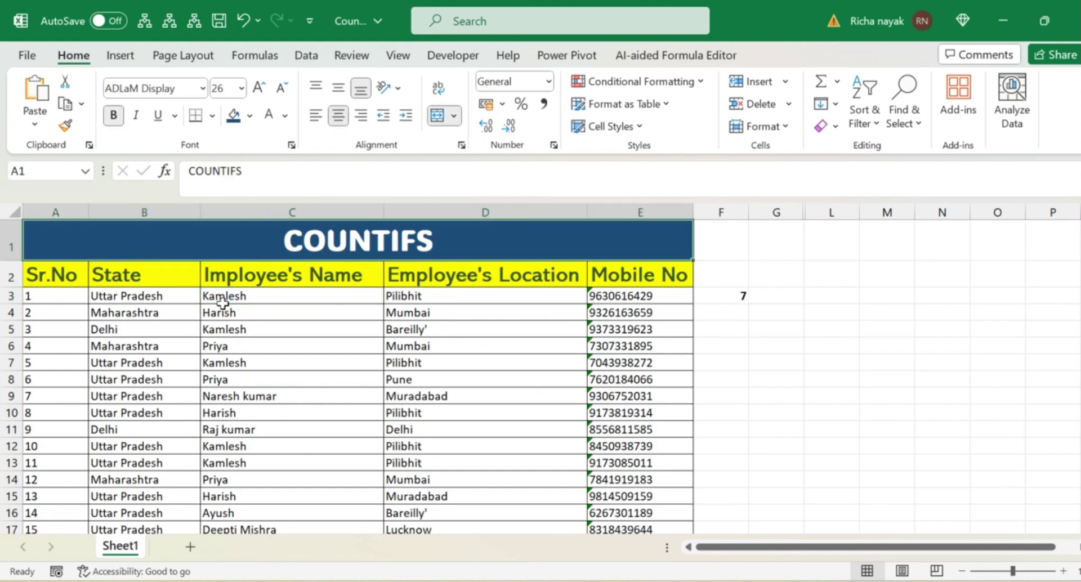
pyautogui.press('Down')
pyautogui.press('Right')
pyautogui.press('Right')
pyautogui.press('Left')
pyautogui.press('Left')
pyautogui.press('Left')
pyautogui.press('Left')
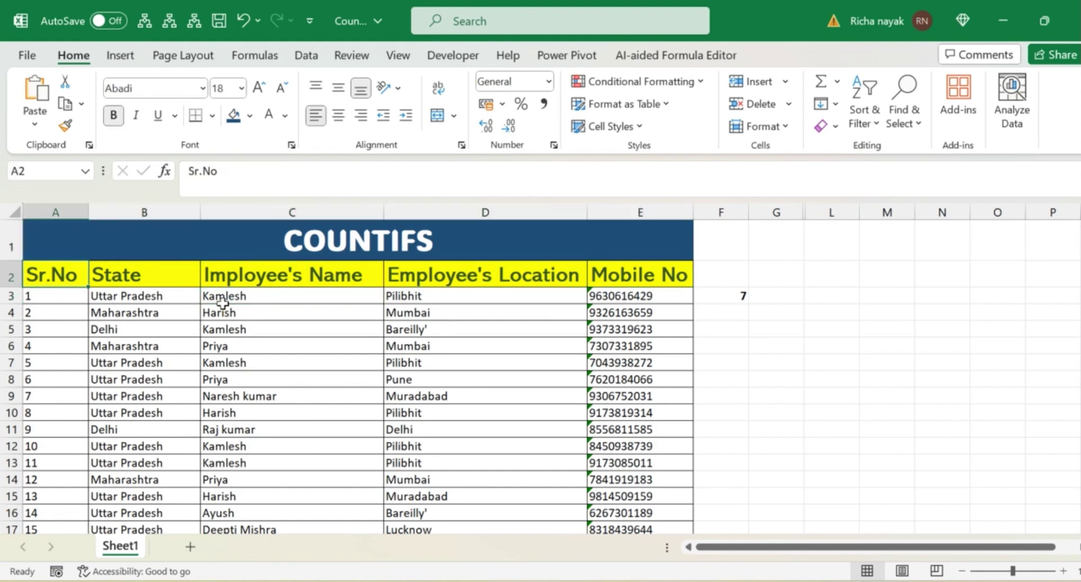
pyautogui.hotkey('ctrl', 'shift', 'Right')
pyautogui.hotkey('ctrl', 'shift', 'l')
# Filter the Employee's Name column to show only Kamlesh
pyautogui.press('Right')
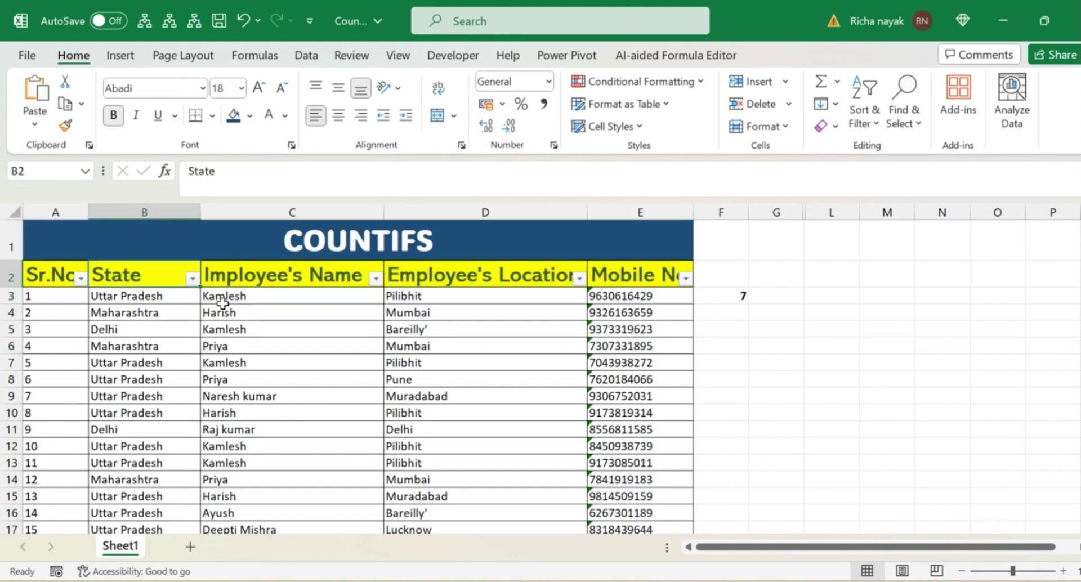
pyautogui.press('Right')
pyautogui.press('Left')
pyautogui.press('Right')
pyautogui.hotkey('alt', 'Down')
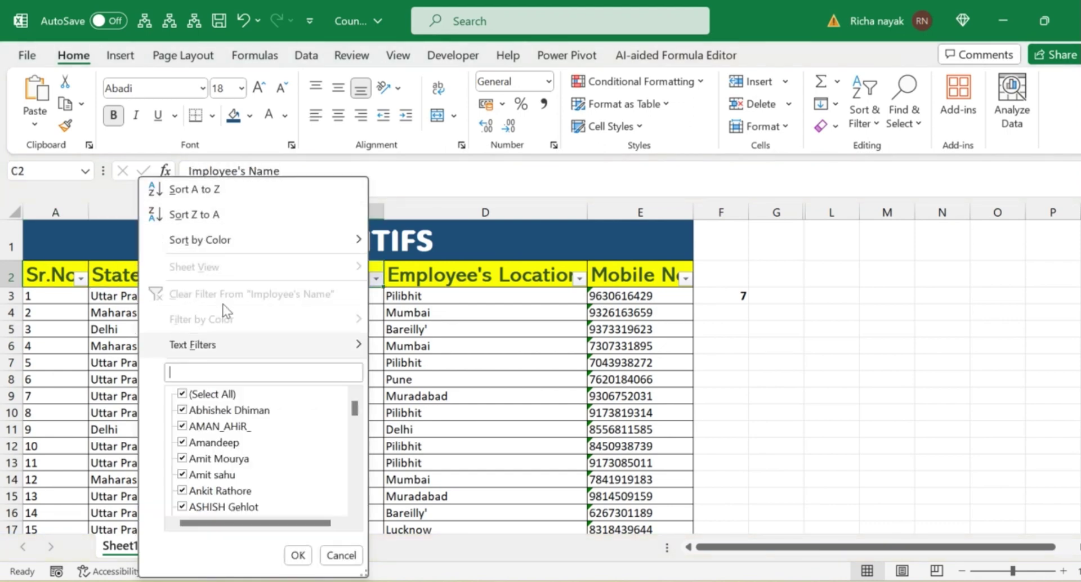
pyautogui.press('Tab')
pyautogui.press('space')
pyautogui.press('Down')
pyautogui.press('Down')
pyautogui.press('Down')
pyautogui.press('Down')
pyautogui.press('Down')
pyautogui.press('Down')
pyautogui.press('Down')
pyautogui.press('Down')
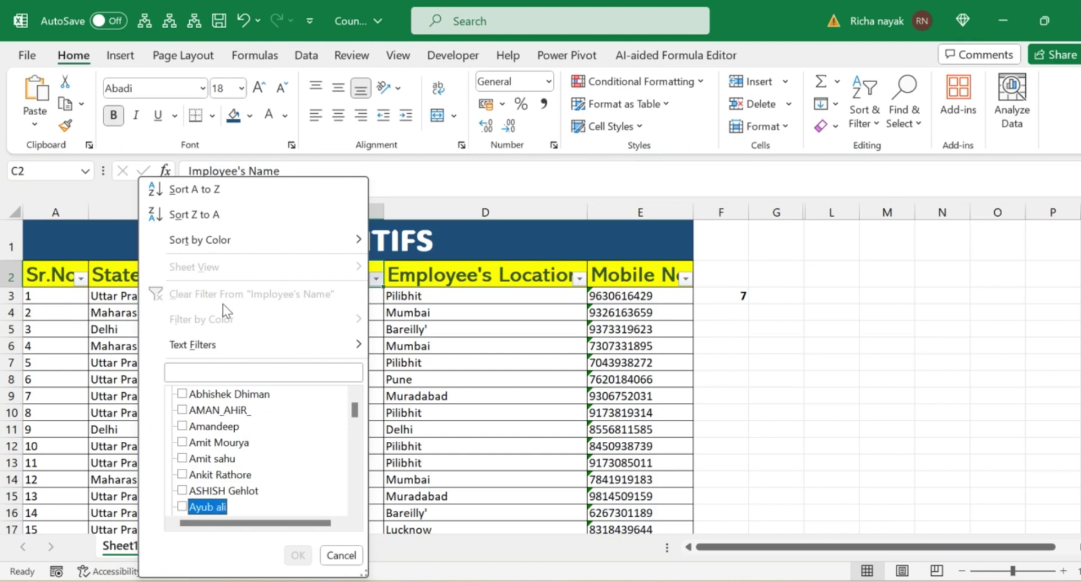
pyautogui.press('Down')
pyautogui.press('Down')
pyautogui.press('Down')
pyautogui.press('Down')
pyautogui.press('Down')
pyautogui.press('Down')
pyautogui.press('Down')
pyautogui.press('Down')
pyautogui.press('Down')
pyautogui.press('Down')
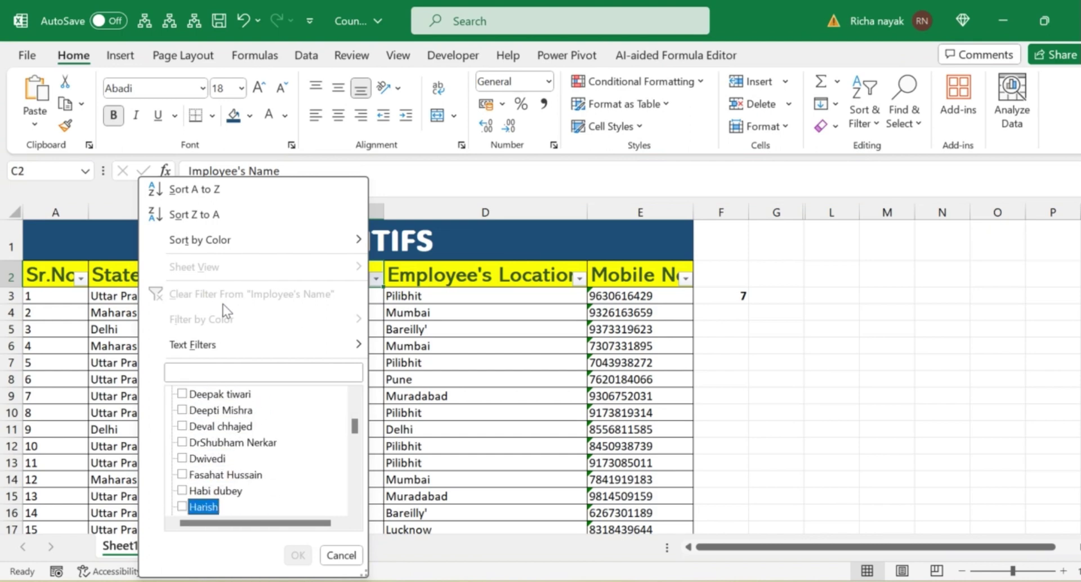
pyautogui.press('Down')
pyautogui.press('Down')
pyautogui.press('Down')
pyautogui.press('Down')
pyautogui.press('Down')
pyautogui.press('Up')
pyautogui.press('Up')
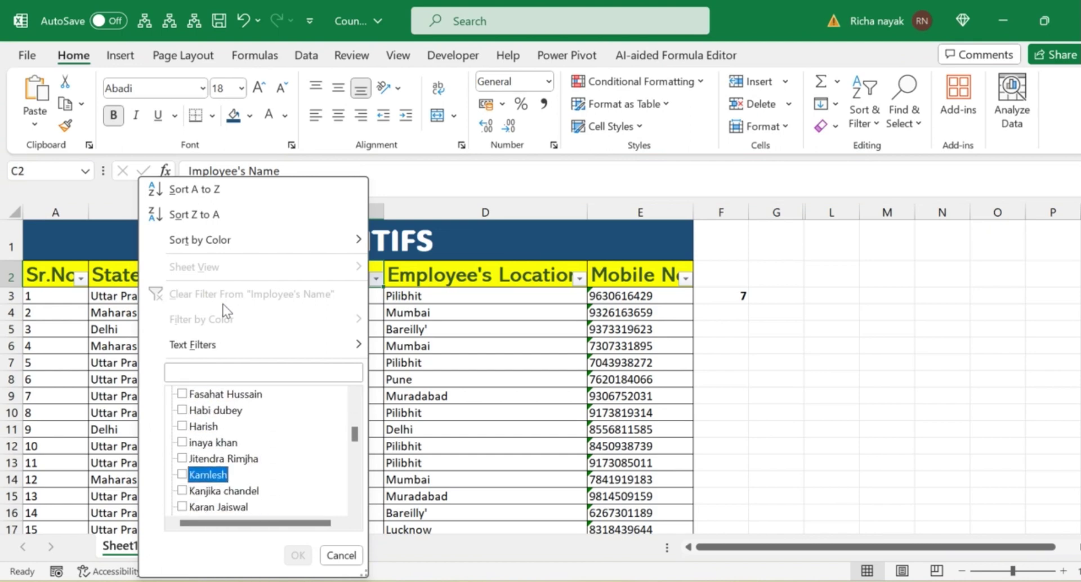
pyautogui.press('space')
pyautogui.press('Return')
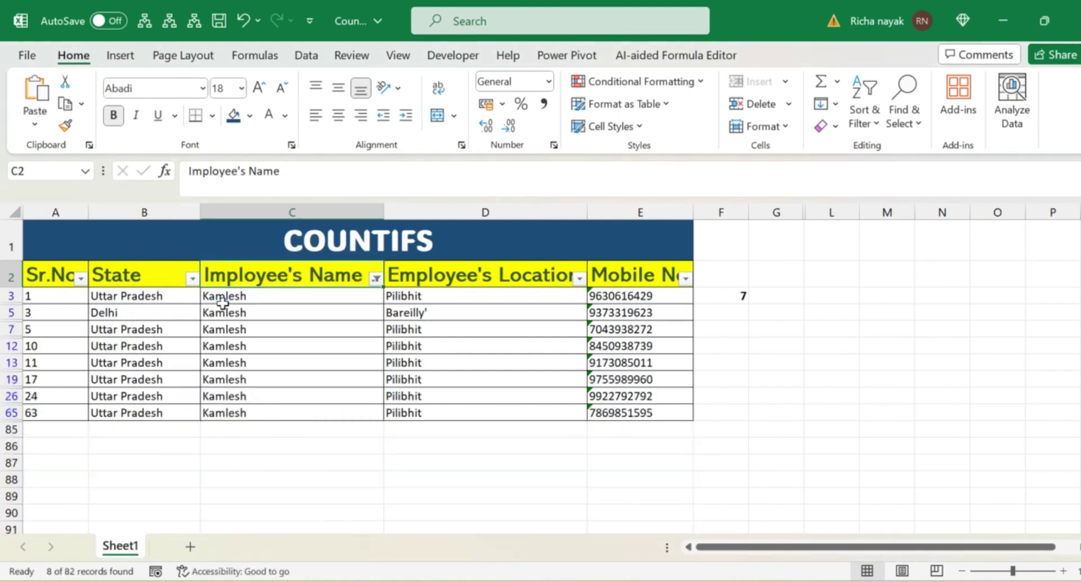
# Select the visible Kamlesh cells to count them and note the one Delhi row
pyautogui.click(223, 302)
pyautogui.hotkey('ctrl', 'shift', 'Down')
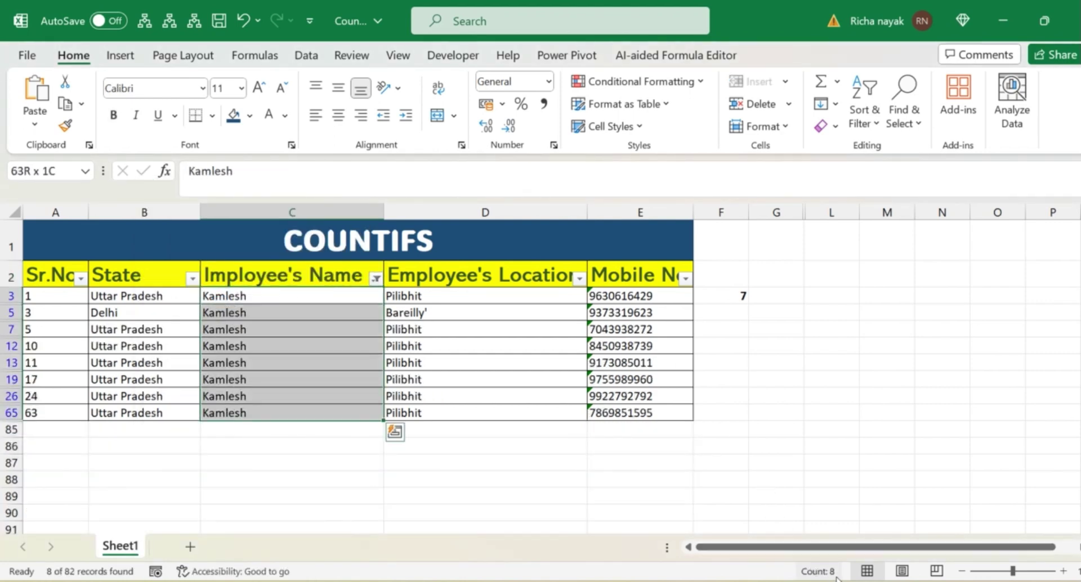
pyautogui.click(312, 345)
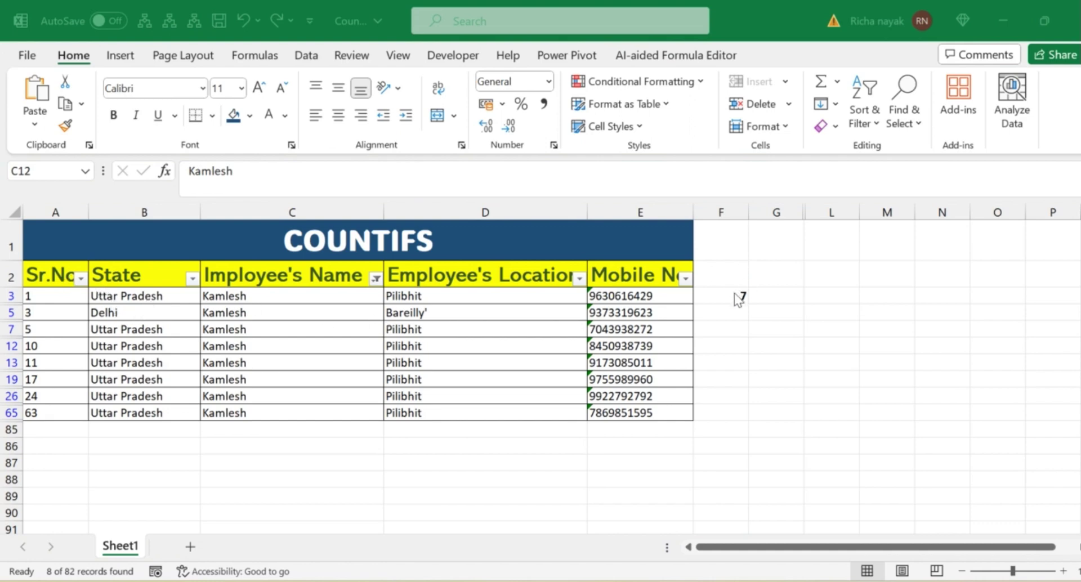
pyautogui.click(137, 313)
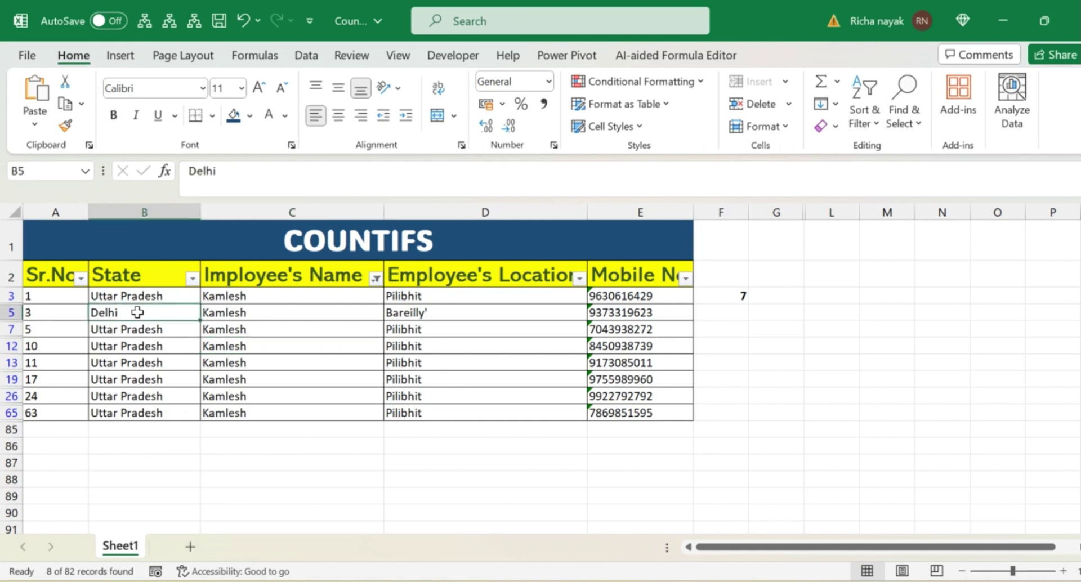
pyautogui.press('Up')
pyautogui.press('Up')
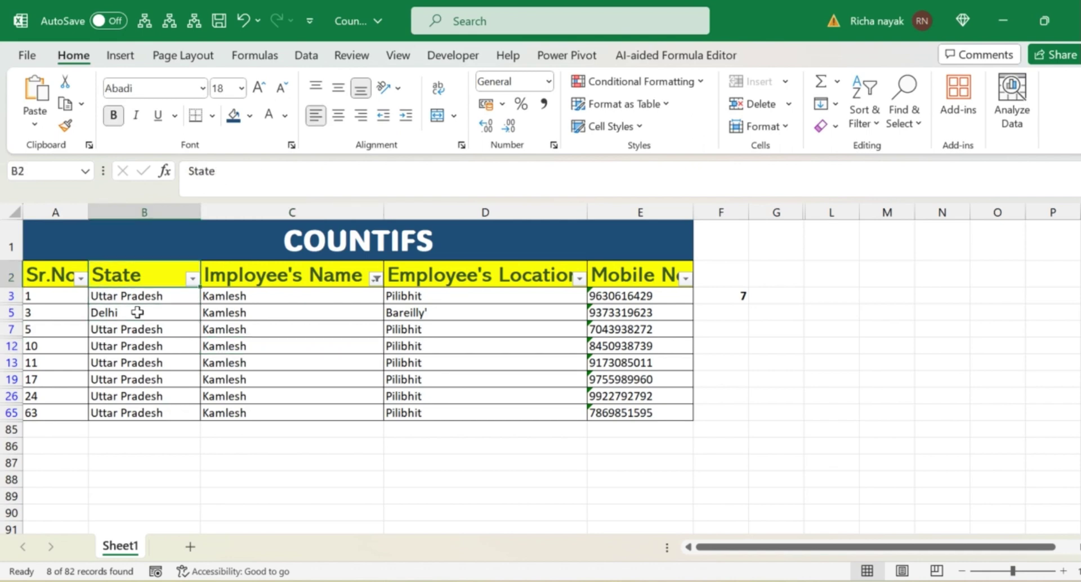
# Untick Delhi in the State filter so only Uttar Pradesh rows remain
pyautogui.hotkey('alt', 'Down')
pyautogui.press('Down')
pyautogui.press('Down')
pyautogui.press('Down')
pyautogui.press('Down')
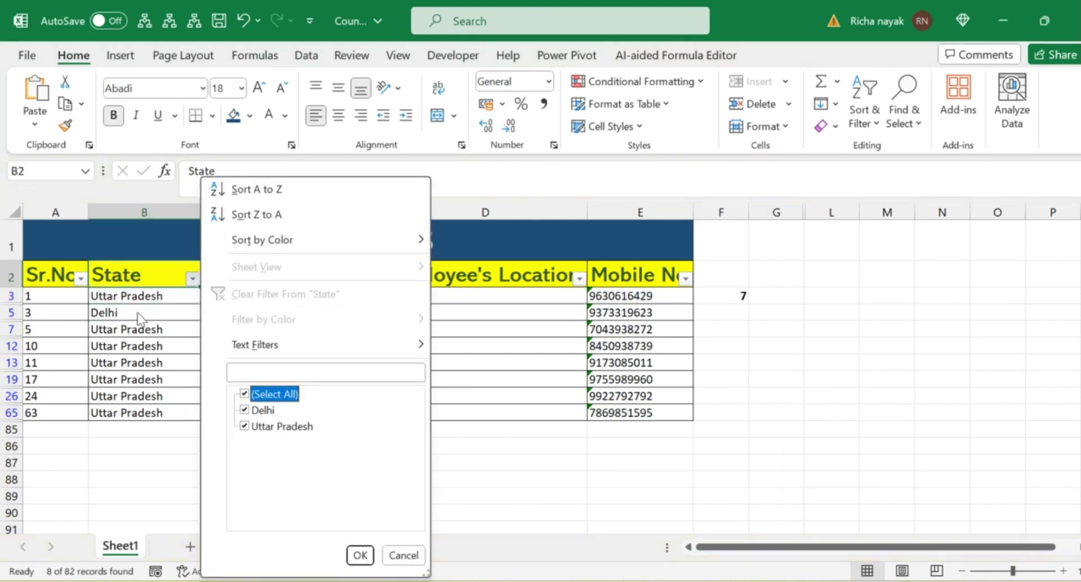
pyautogui.press('Down')
pyautogui.press('space')
pyautogui.press('Return')
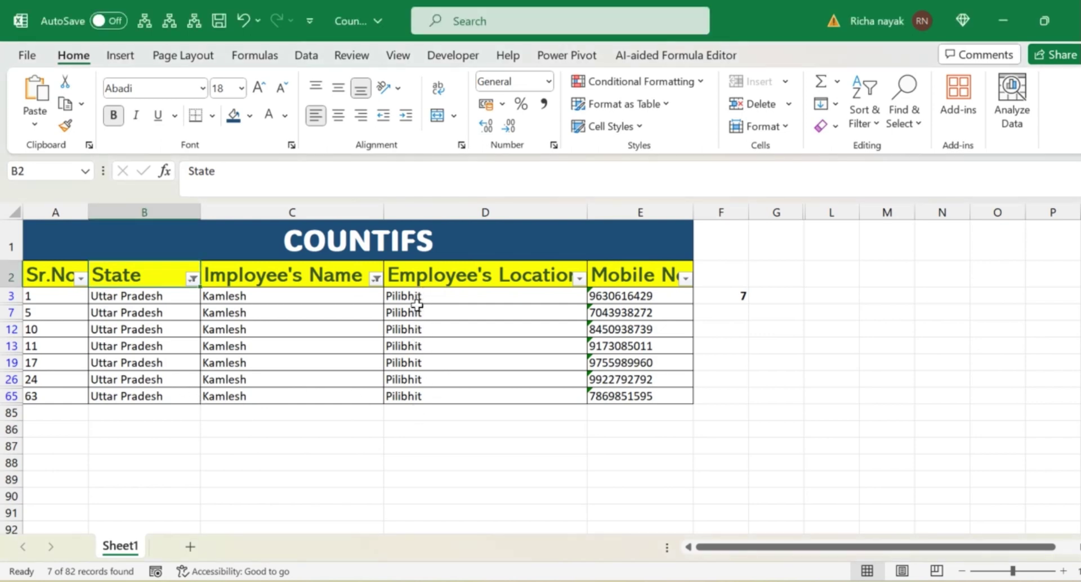
# Check the visible Pilibhit cells count 7 against F3, then remove all filters
pyautogui.moveTo(417, 299); pyautogui.dragTo(411, 398)
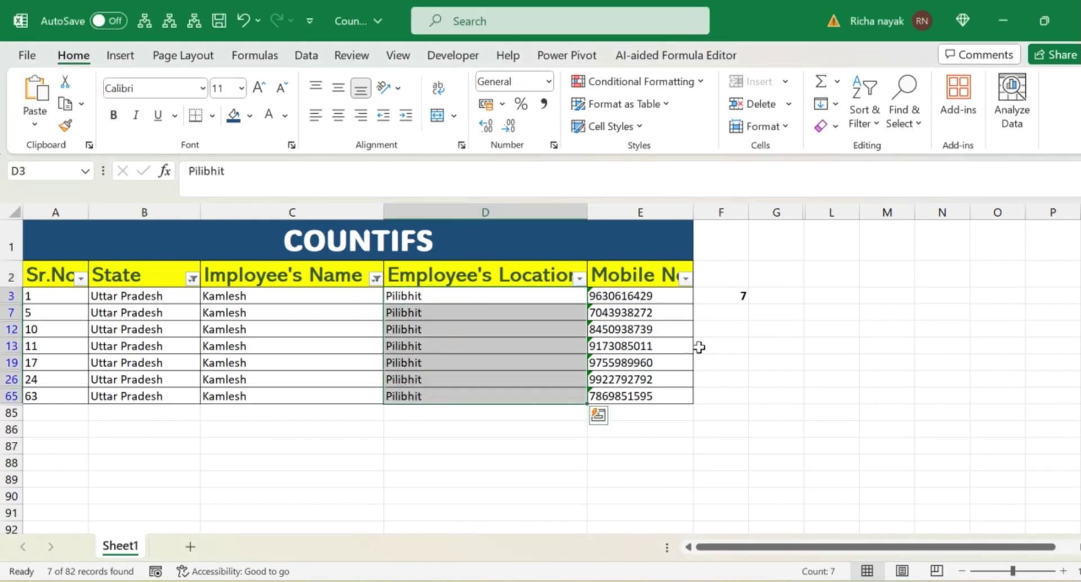
pyautogui.click(734, 295)
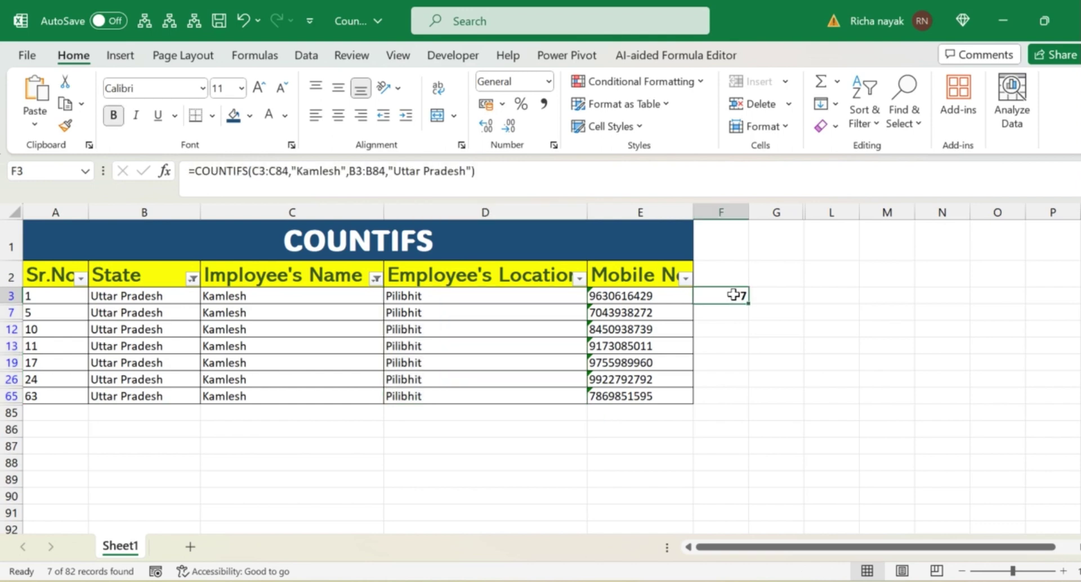
pyautogui.hotkey('ctrl', 'shift', 'l')
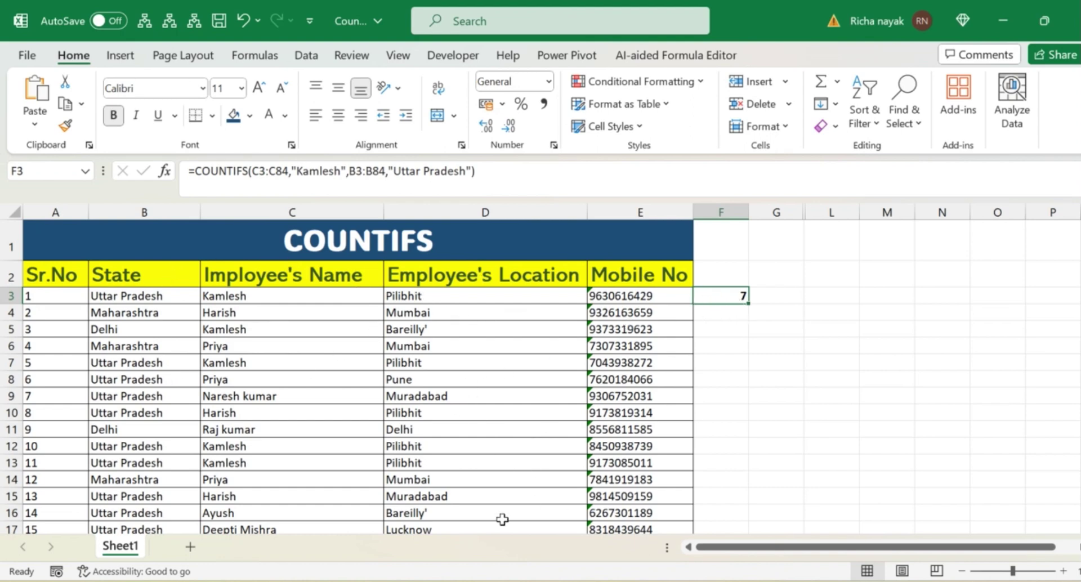
pyautogui.click(249, 294)
pyautogui.click(309, 331)
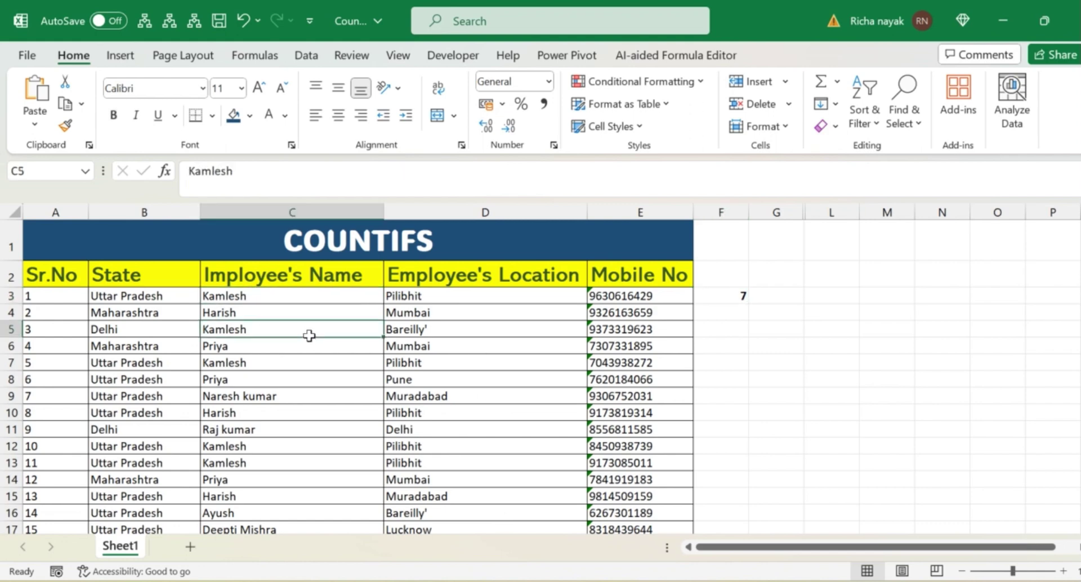
pyautogui.press('Right')
pyautogui.press('Up')
pyautogui.press('Up')
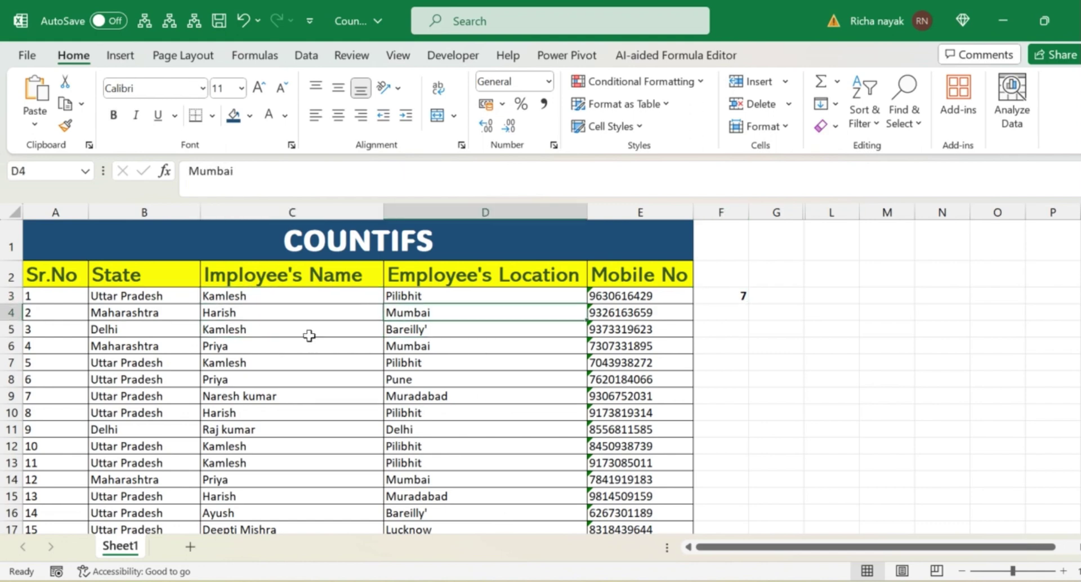
pyautogui.press('Down')
pyautogui.press('Down')
pyautogui.press('Down')
pyautogui.press('Down')
pyautogui.press('Down')
pyautogui.press('Down')
pyautogui.press('Down')
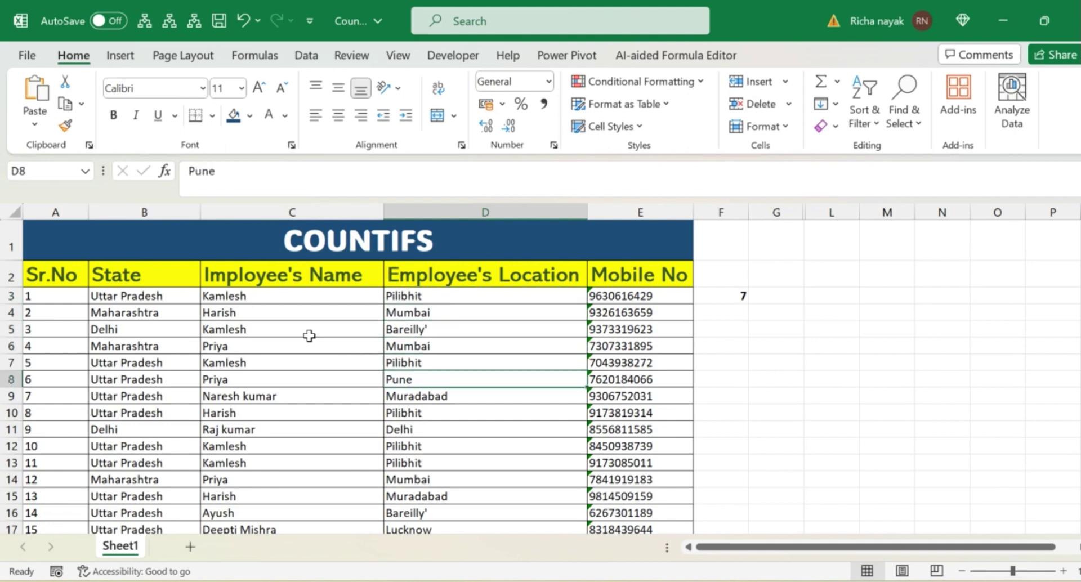
pyautogui.press('Left')
pyautogui.press('Down')
pyautogui.press('Down')
pyautogui.press('Right')
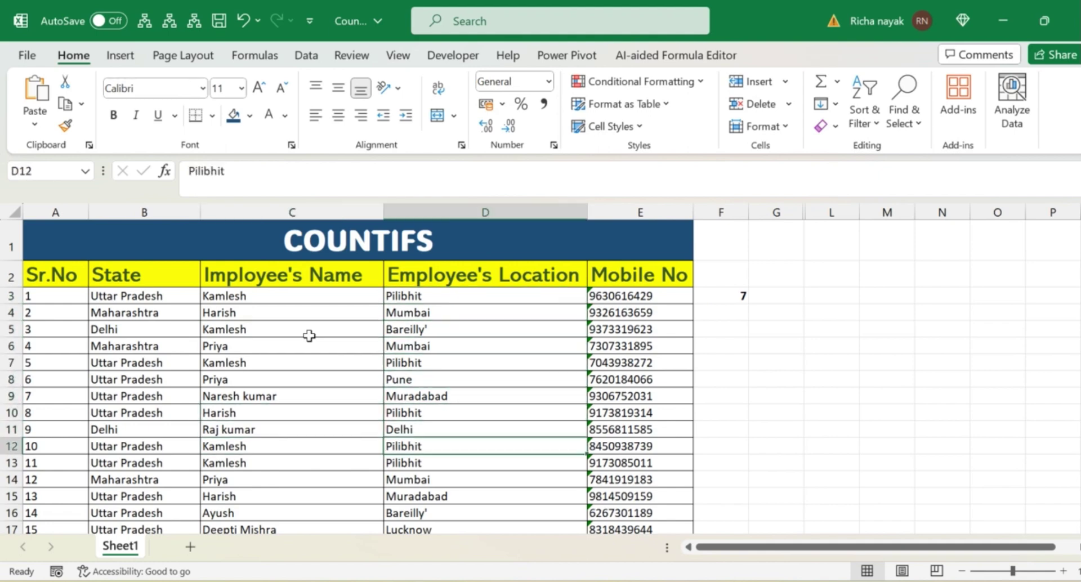
pyautogui.press('Up')
pyautogui.press('Up')
pyautogui.press('Up')
pyautogui.press('Up')
pyautogui.press('Up')
pyautogui.press('Up')
pyautogui.press('Up')
pyautogui.press('Up')
pyautogui.press('Up')
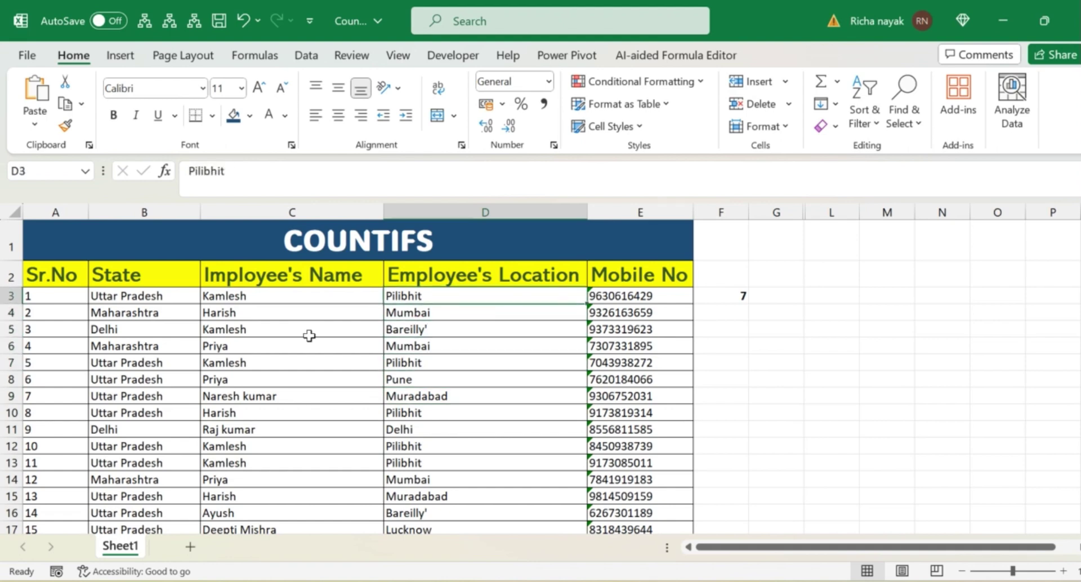
pyautogui.press('Right')
pyautogui.press('Right')
pyautogui.press('Right')
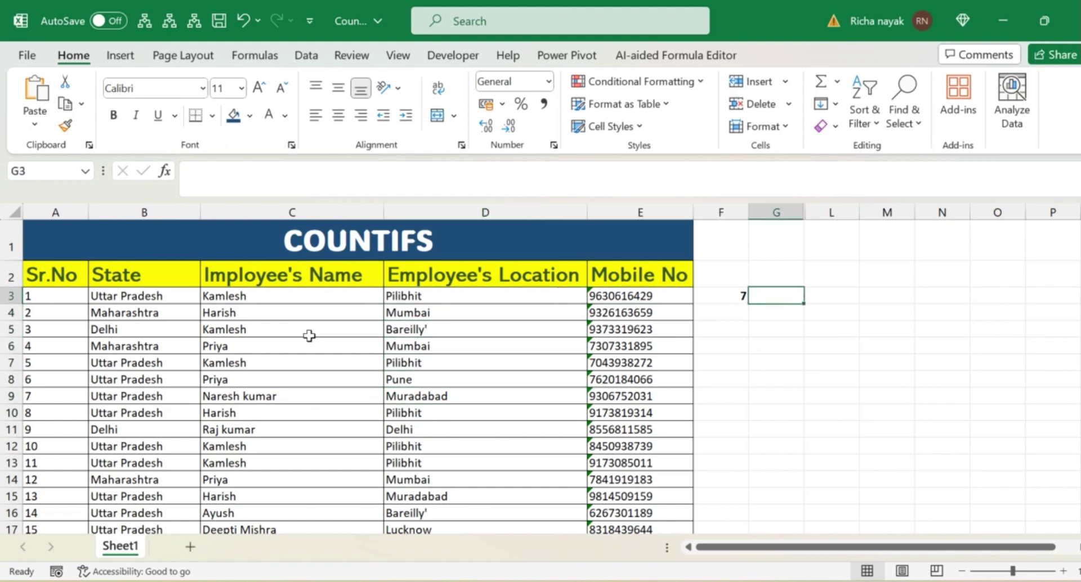
# Begin =COUNTIFS in G3 with range C3:C84 and criterion "Kamlesh"
pyautogui.write('=')
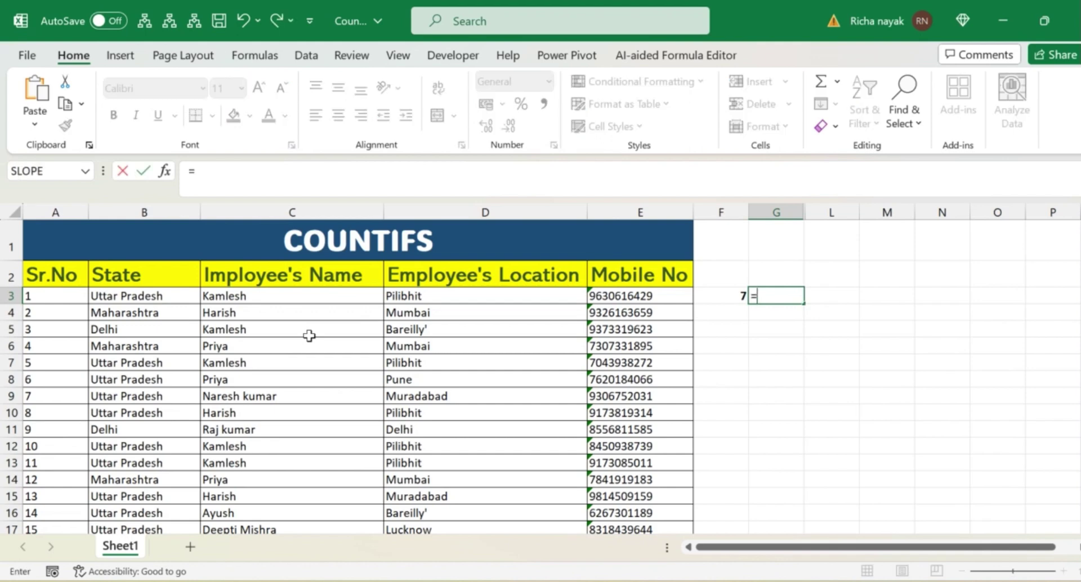
pyautogui.write('cou')
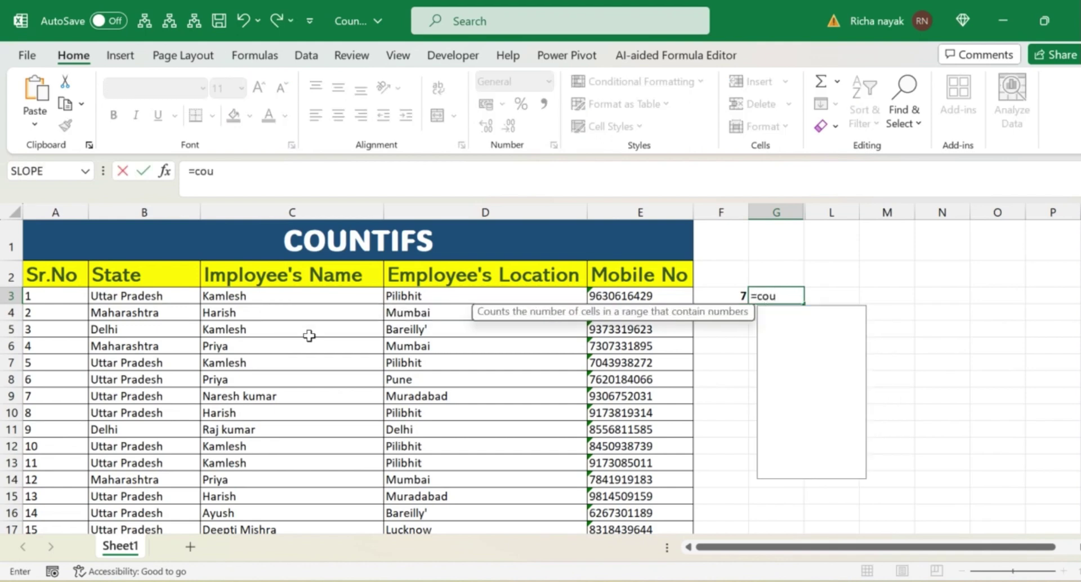
pyautogui.write('ntifs')
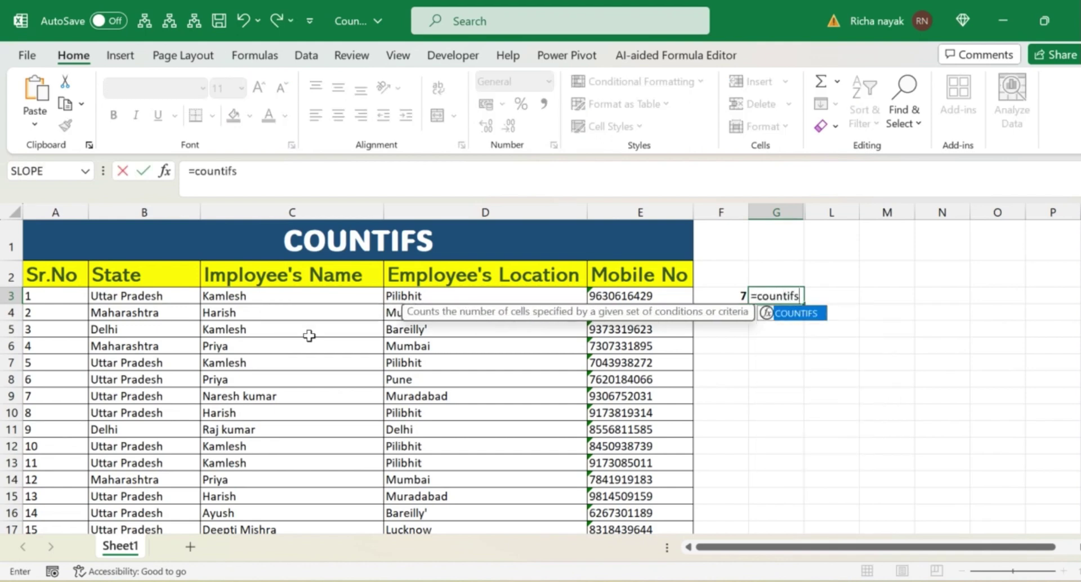
pyautogui.press('Tab')
pyautogui.press('Left')
pyautogui.press('Left')
pyautogui.press('Left')
pyautogui.press('Left')
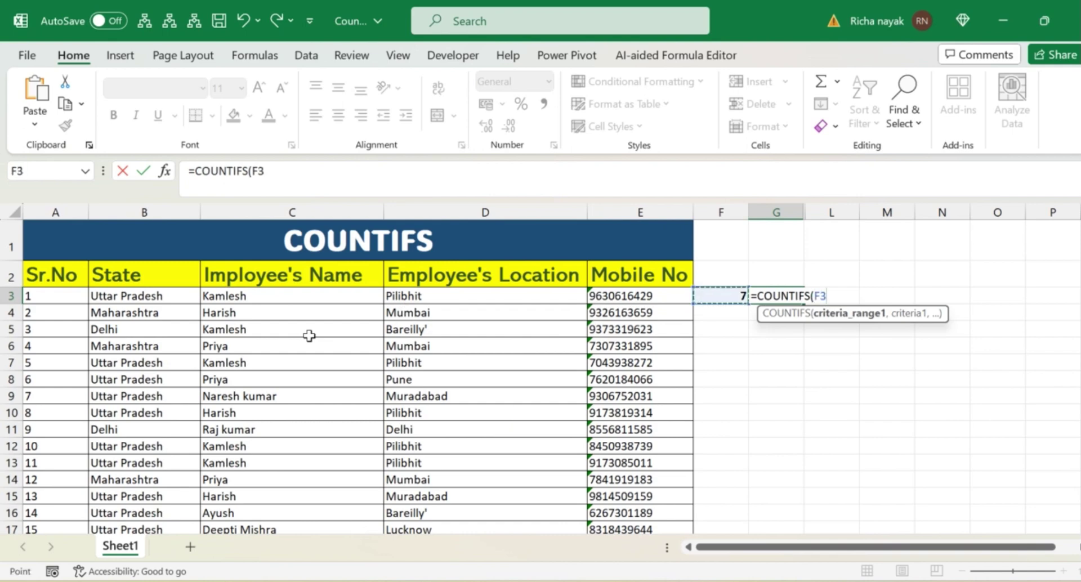
pyautogui.hotkey('ctrl', 'shift', 'Down')
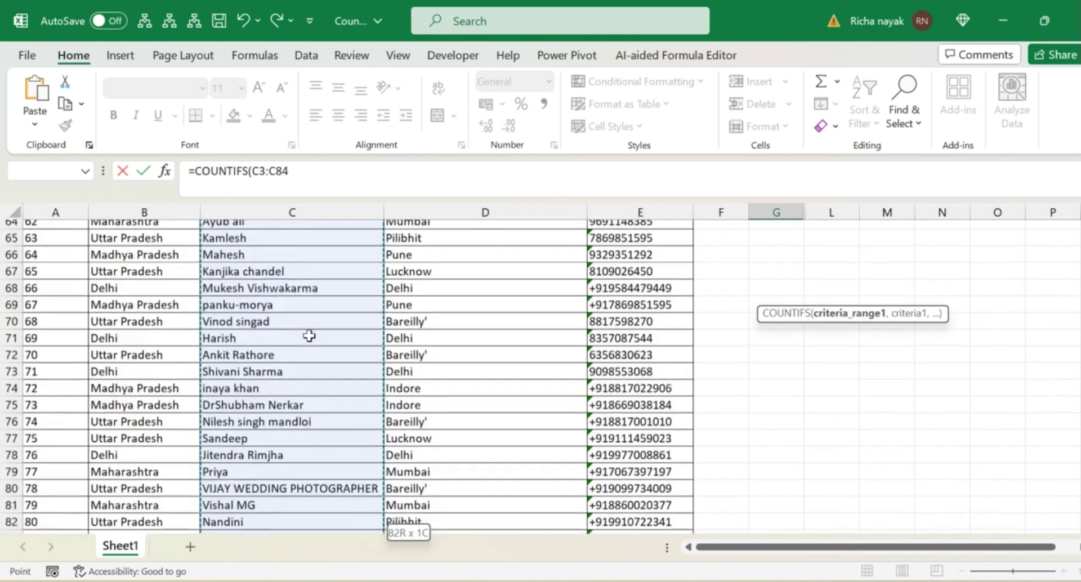
pyautogui.write(',')
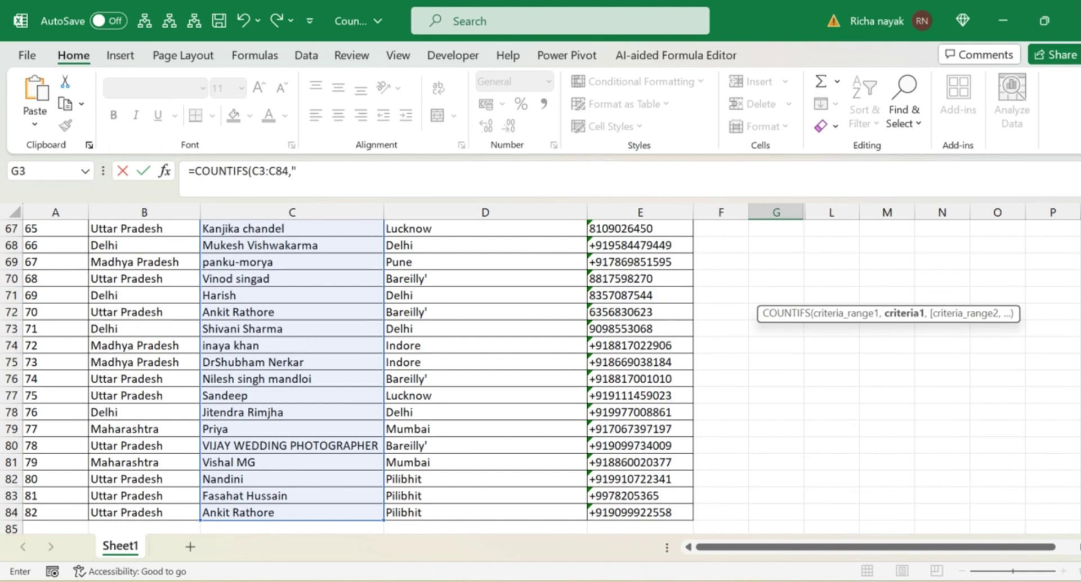
pyautogui.moveTo(1080, 506); pyautogui.dragTo(1080, 242)
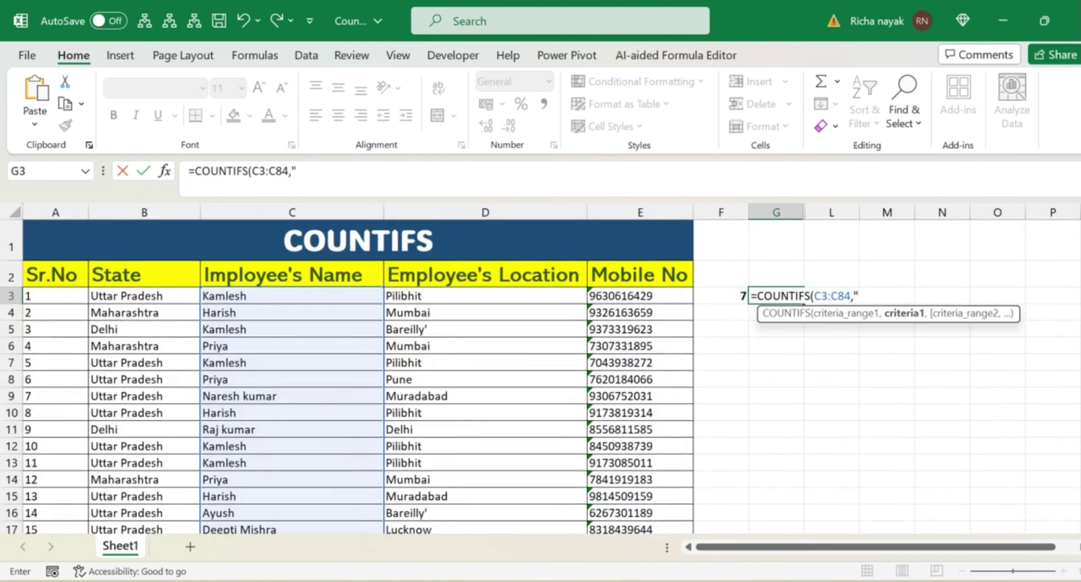
pyautogui.write('"Kamlesh')
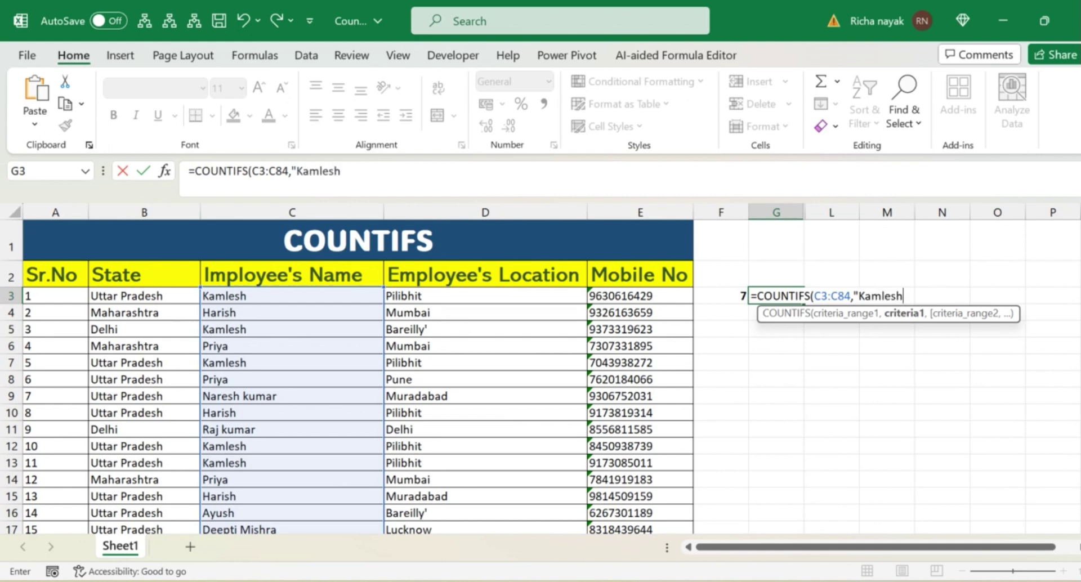
pyautogui.write('",')
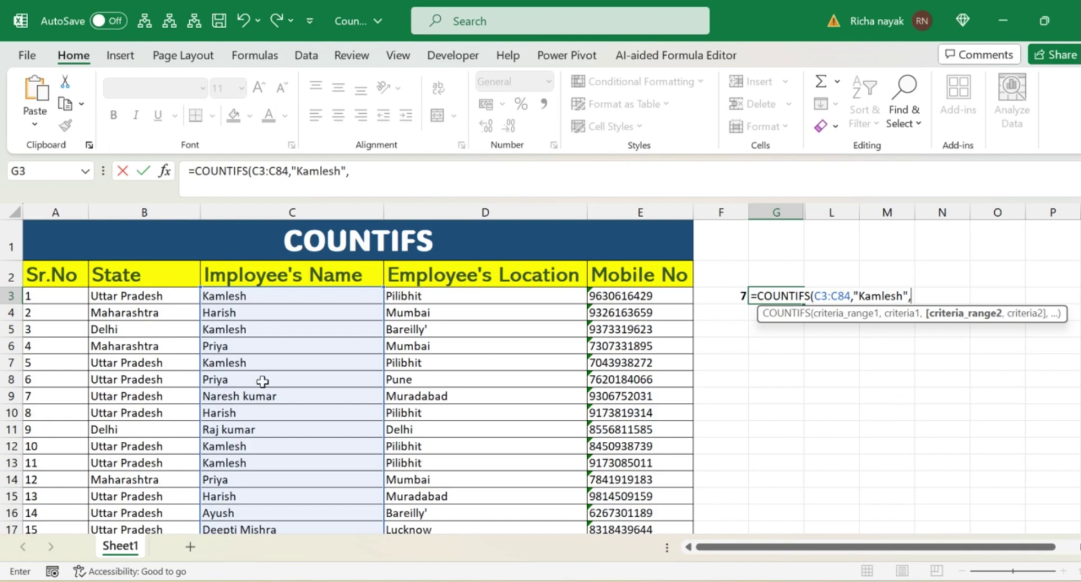
# Add B3:B84 with criterion "uttar Pradesh" as the second condition
pyautogui.moveTo(125, 295); pyautogui.dragTo(152, 463)
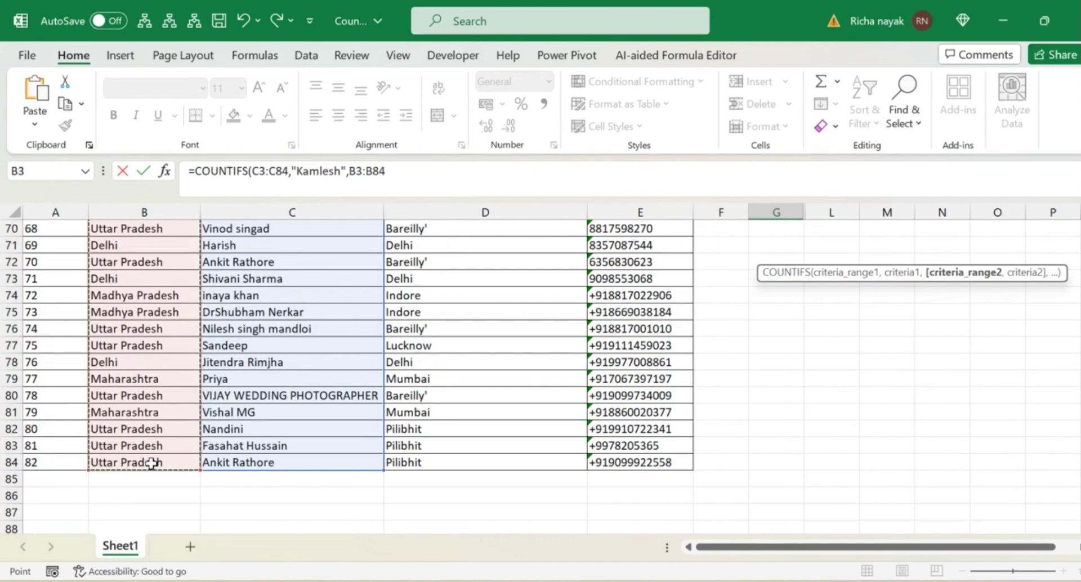
pyautogui.write(',')
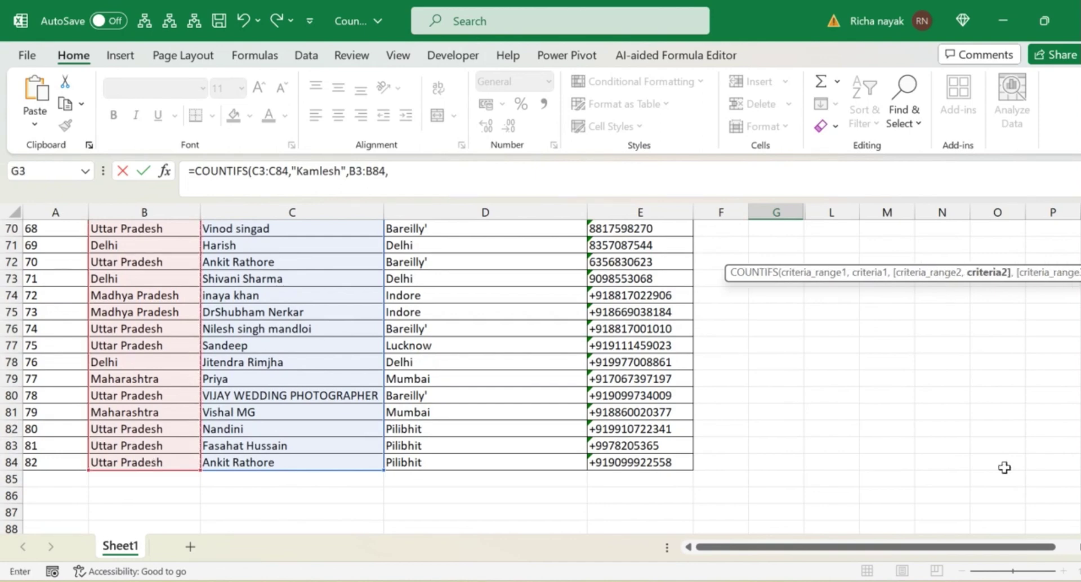
pyautogui.scroll(20, 1013, 484)
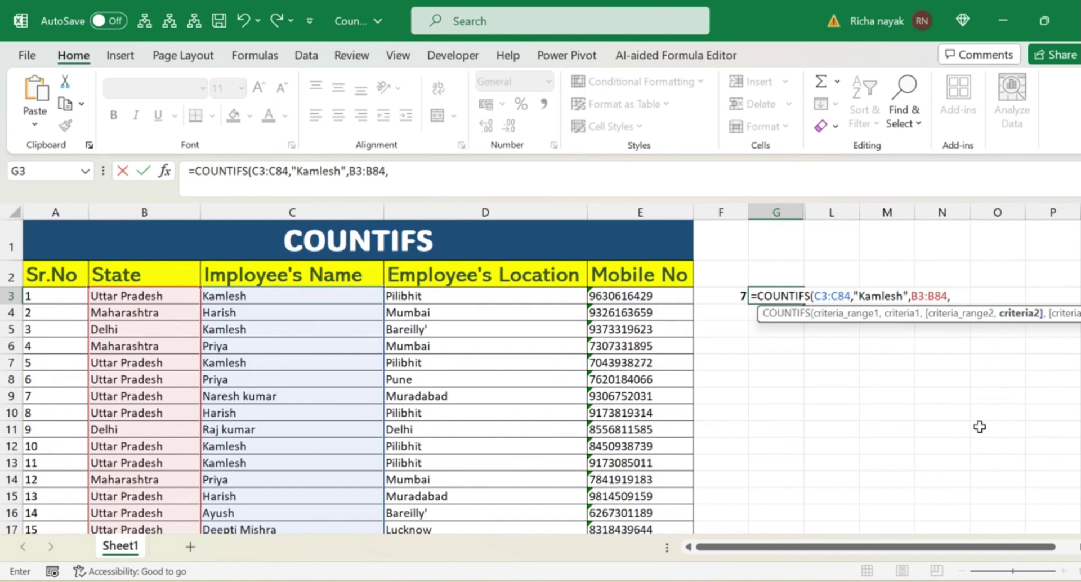
pyautogui.write('"')
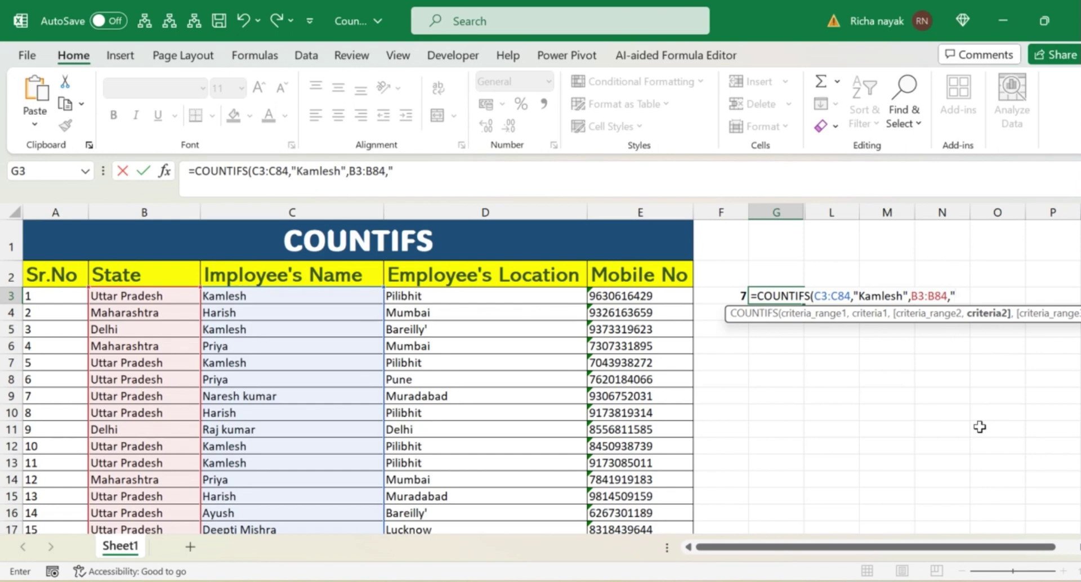
pyautogui.write('uttar Pra')
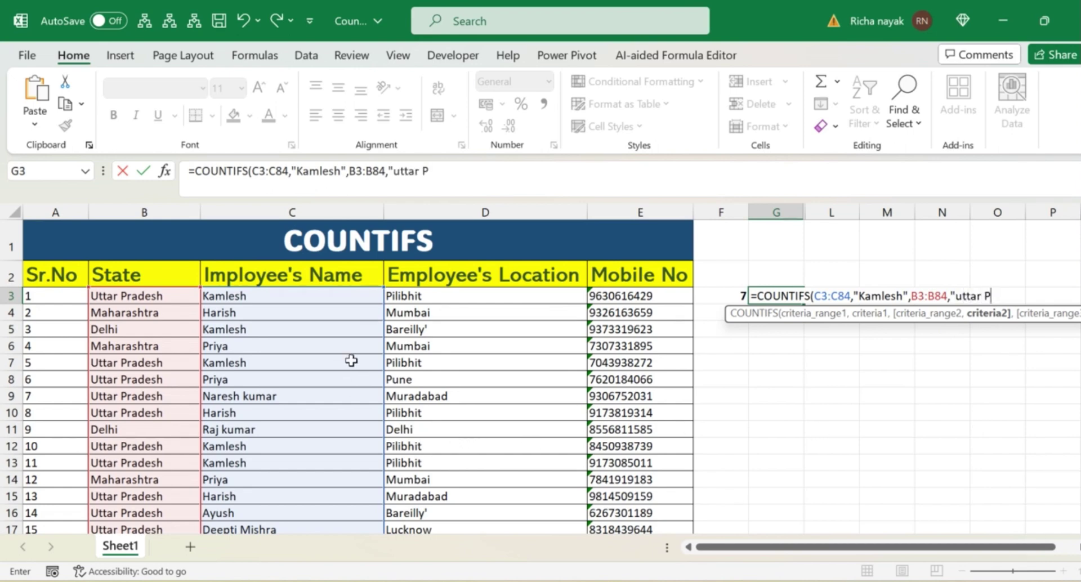
pyautogui.press('BackSpace')
pyautogui.write('adesh"')
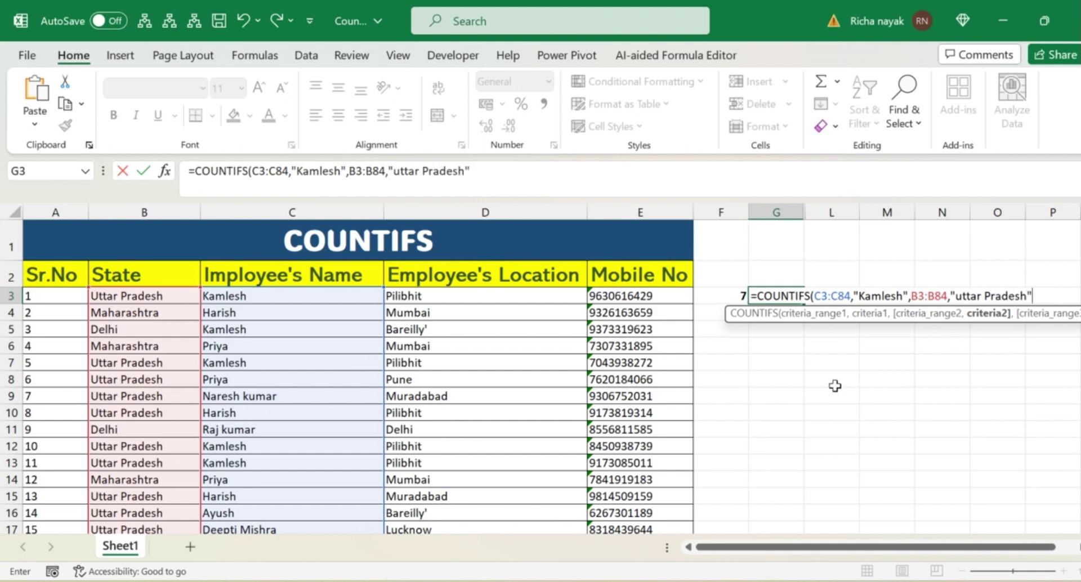
pyautogui.write(',')
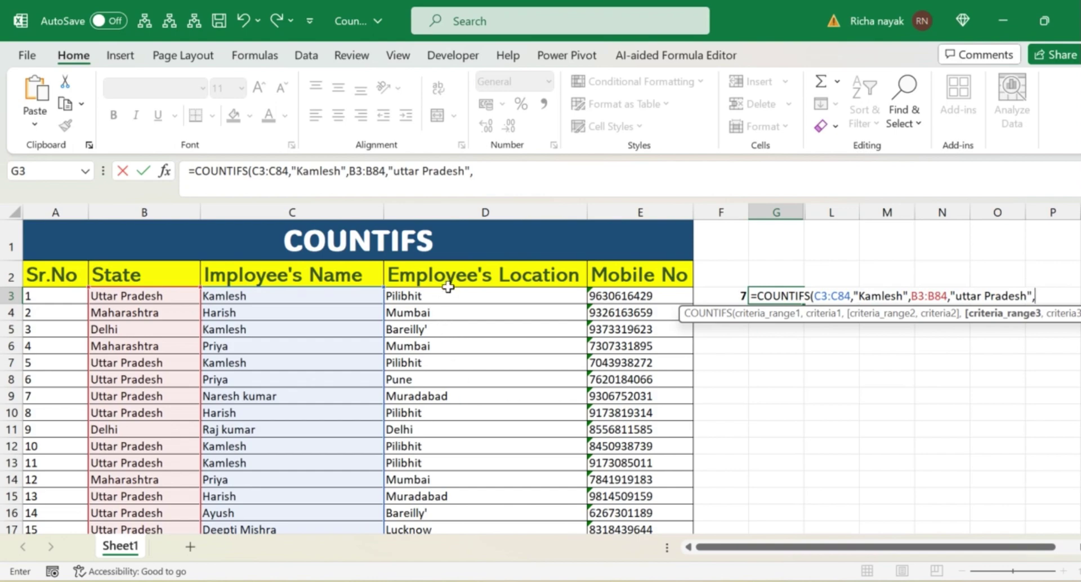
# Add D3:D84 equal to "Pilibhit" as the third condition and commit, giving 7
pyautogui.moveTo(444, 293); pyautogui.dragTo(478, 476)
pyautogui.write(',')
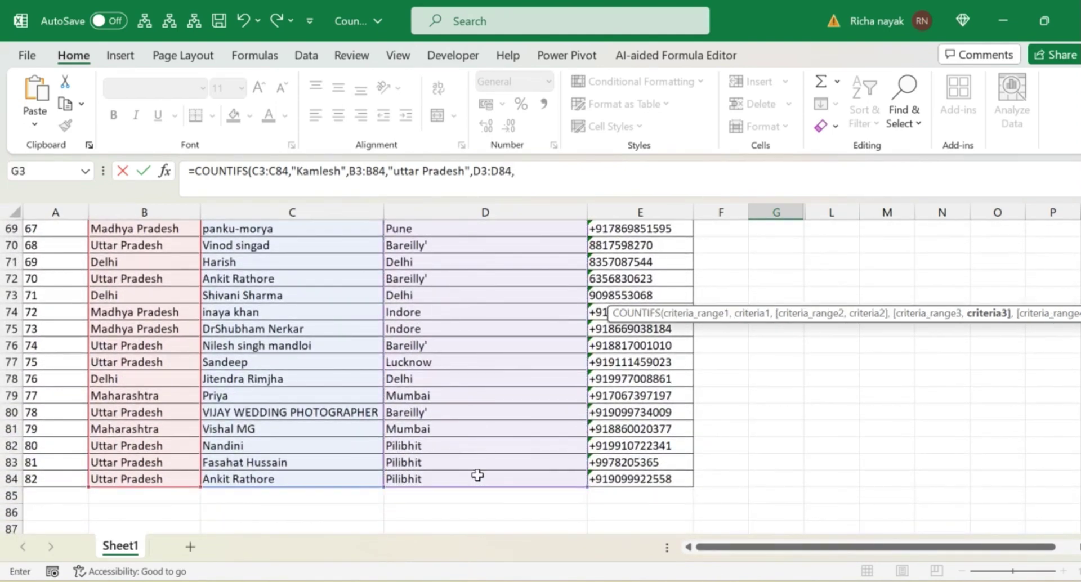
pyautogui.scroll(20, 1042, 246)
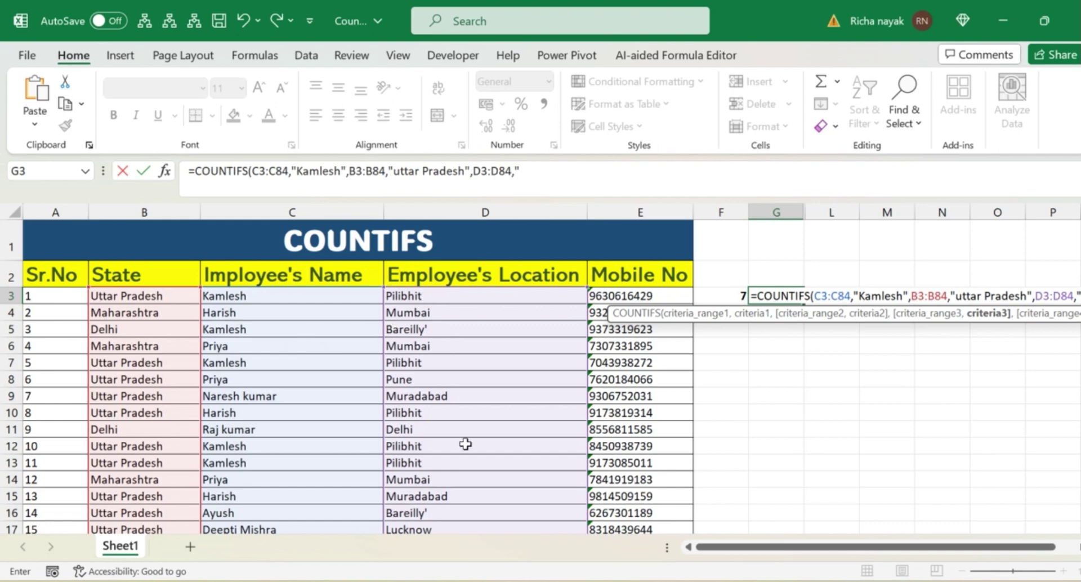
pyautogui.write('ili')
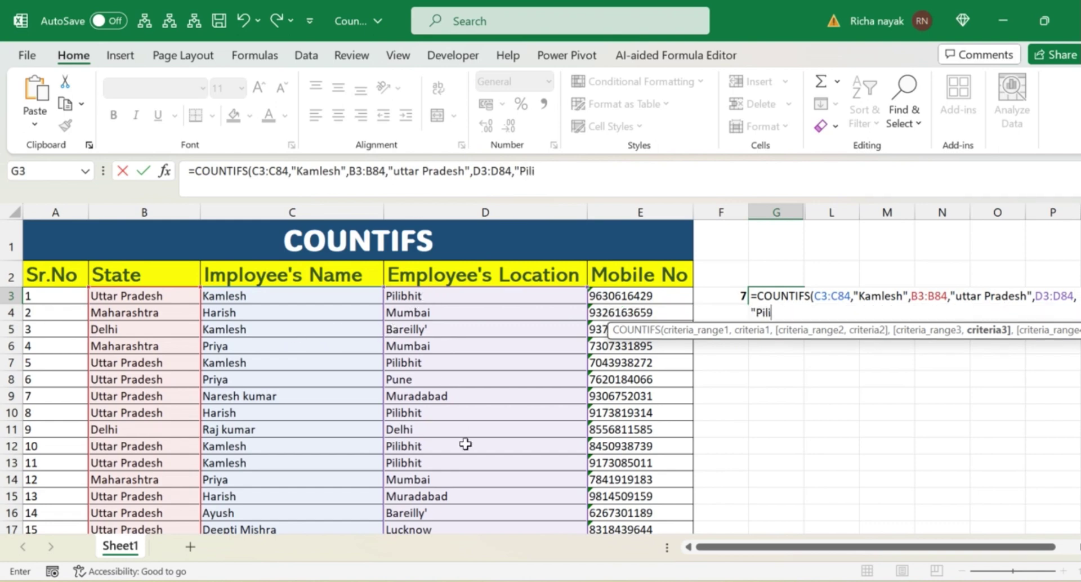
pyautogui.write('bhit"')
pyautogui.press('Return')
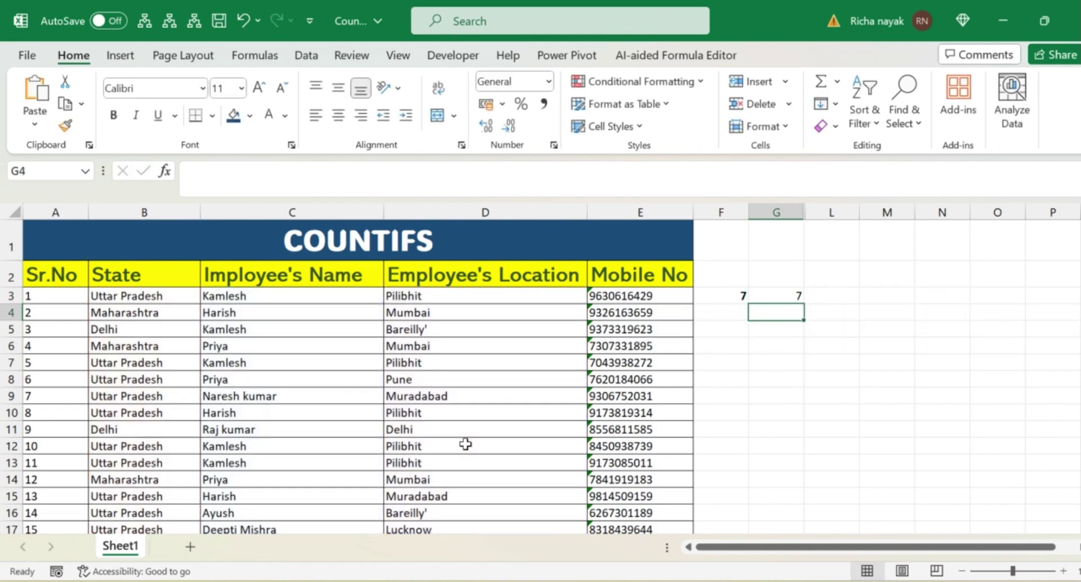
pyautogui.press('Up')
pyautogui.press('Left')
pyautogui.press('Left')
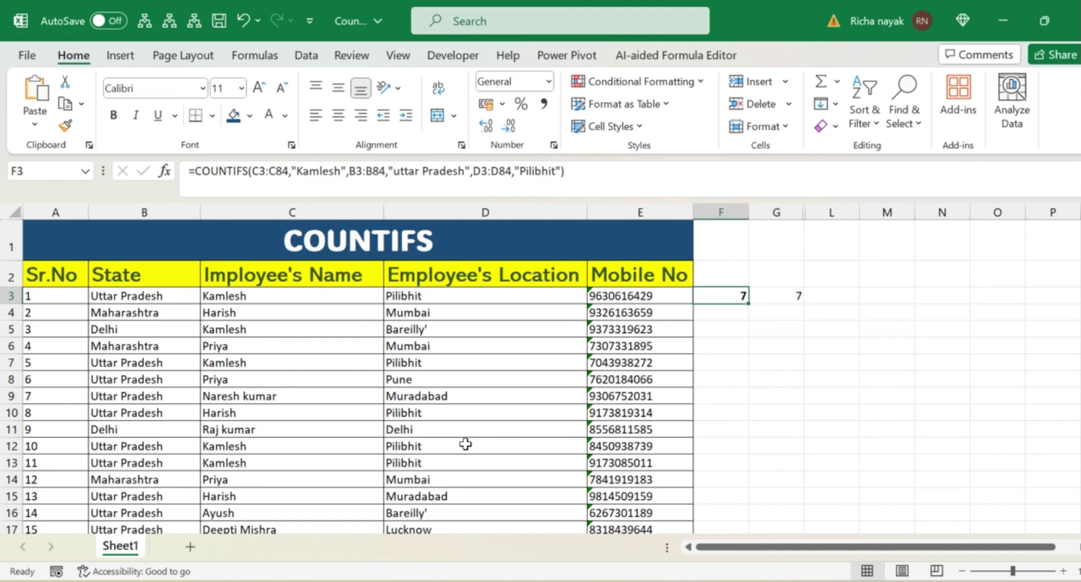
pyautogui.press('Right')
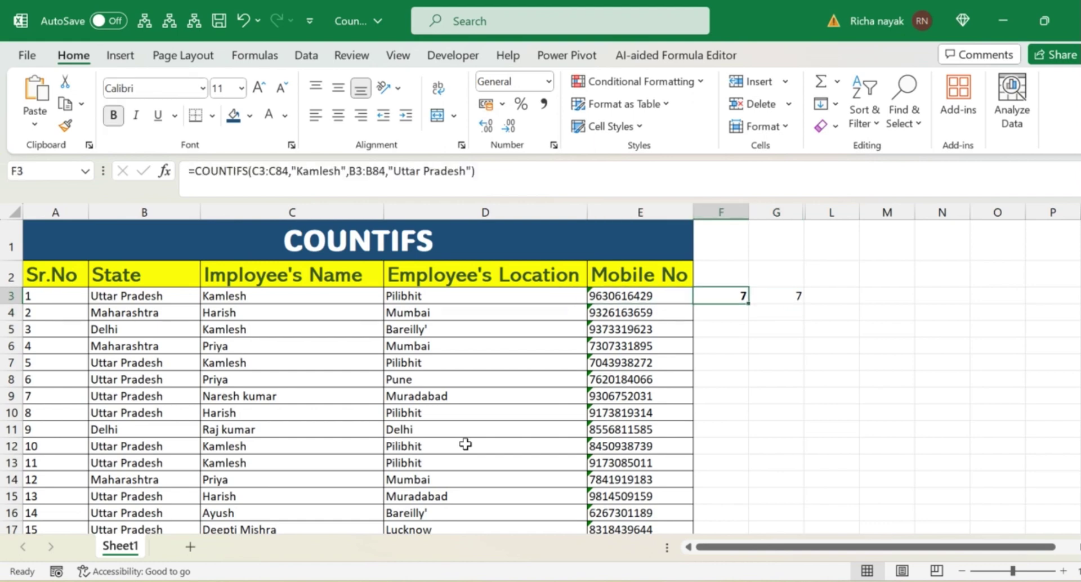
pyautogui.press('Left')
pyautogui.press('Left')
pyautogui.press('Left')
pyautogui.press('Right')
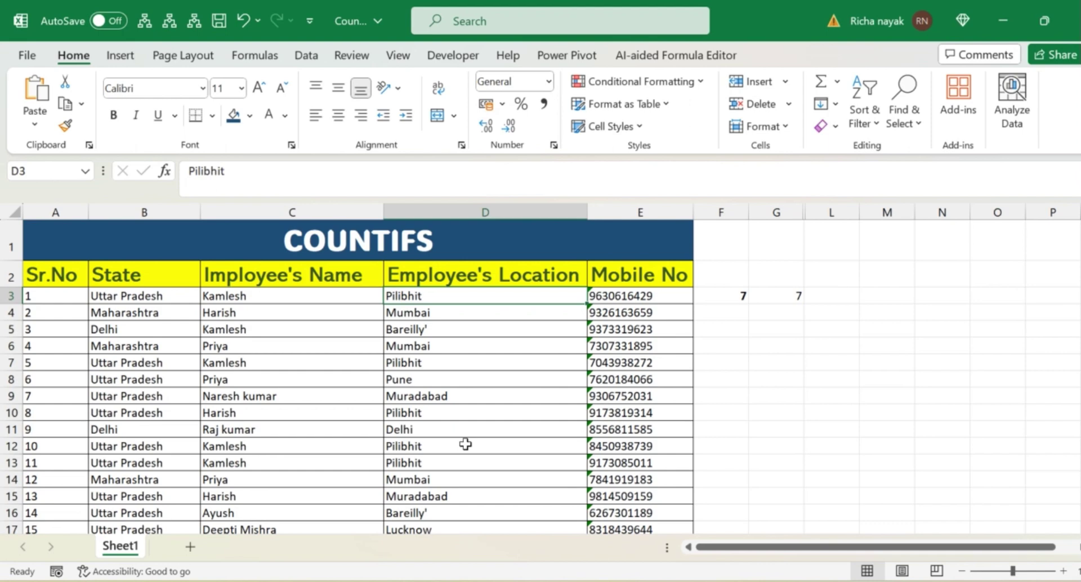
pyautogui.press('Up')
pyautogui.press('Right')
pyautogui.hotkey('shift', 'Left')
pyautogui.hotkey('shift', 'Left')
pyautogui.hotkey('shift', 'Left')
pyautogui.hotkey('shift', 'Left')
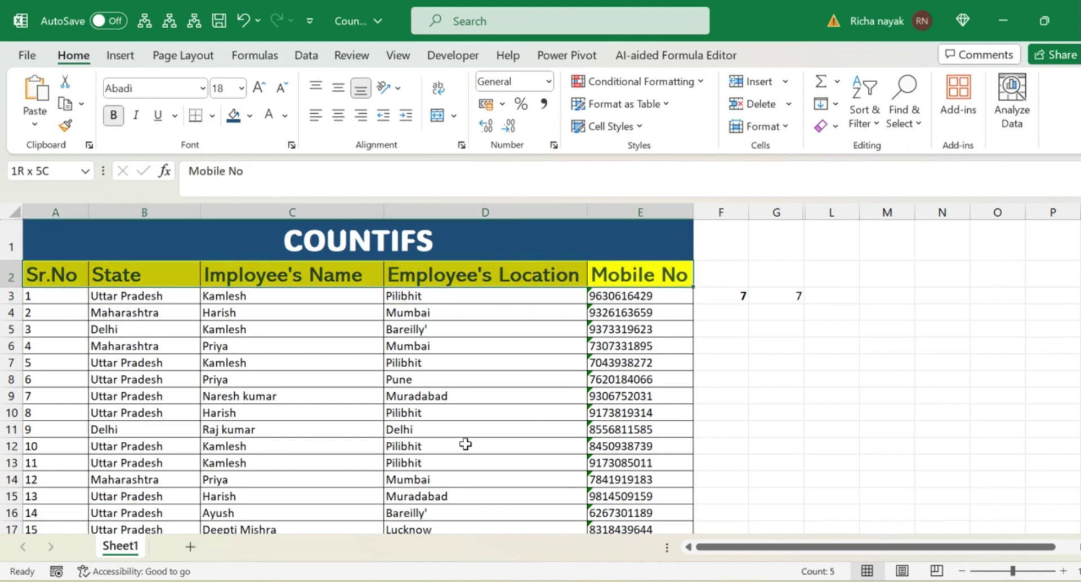
pyautogui.hotkey('ctrl', 'shift', 'l')
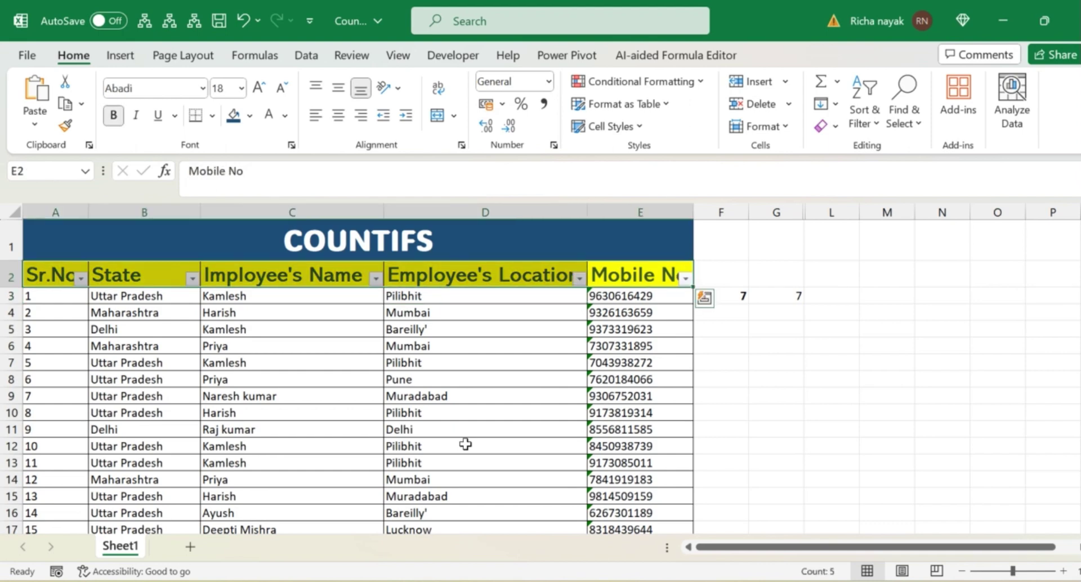
pyautogui.hotkey('alt', 'Down')
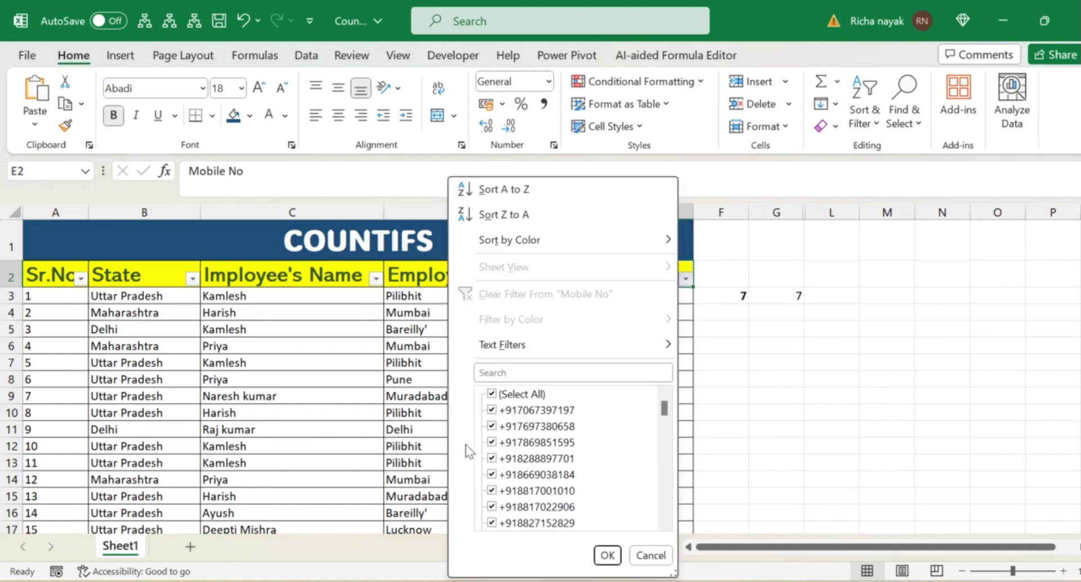
pyautogui.press('Down')
pyautogui.press('Down')
pyautogui.press('Down')
pyautogui.press('Down')
pyautogui.press('Down')
pyautogui.press('Down')
pyautogui.press('Down')
pyautogui.press('Down')
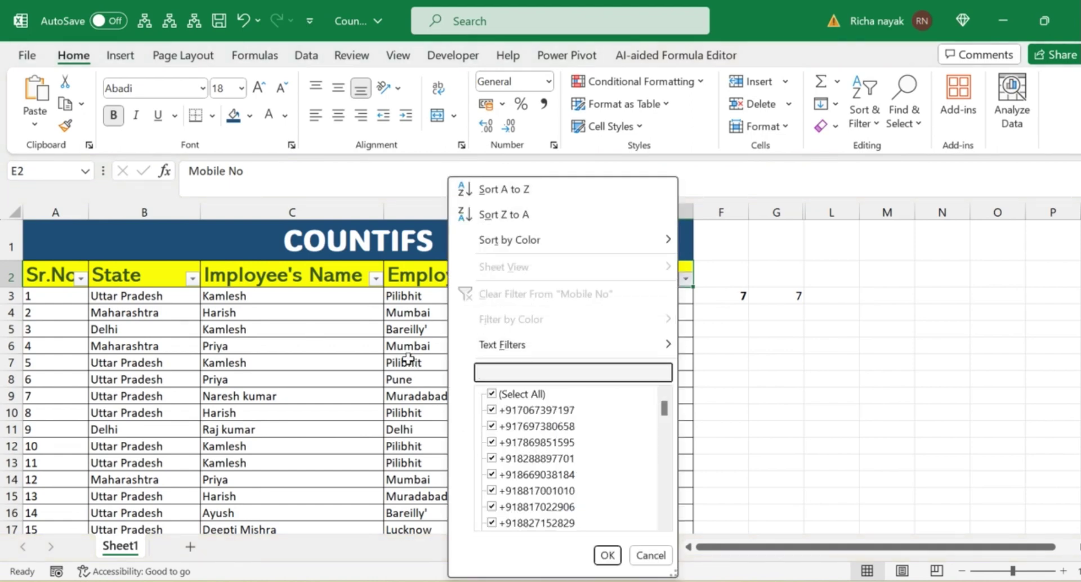
pyautogui.press('Escape')
pyautogui.press('Left')
pyautogui.hotkey('alt', 'Down')
pyautogui.press('Down')
pyautogui.press('Down')
pyautogui.press('Down')
pyautogui.press('Down')
pyautogui.press('Down')
pyautogui.press('Down')
pyautogui.press('Down')
pyautogui.press('Down')
pyautogui.press('Down')
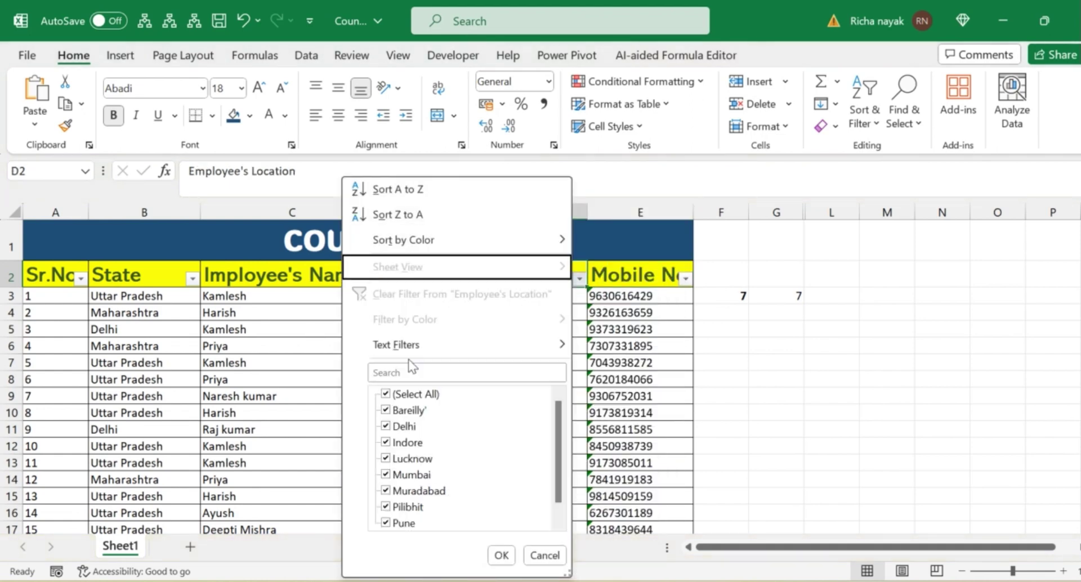
pyautogui.press('space')
pyautogui.press('Down')
pyautogui.press('Down')
pyautogui.press('Down')
pyautogui.press('Down')
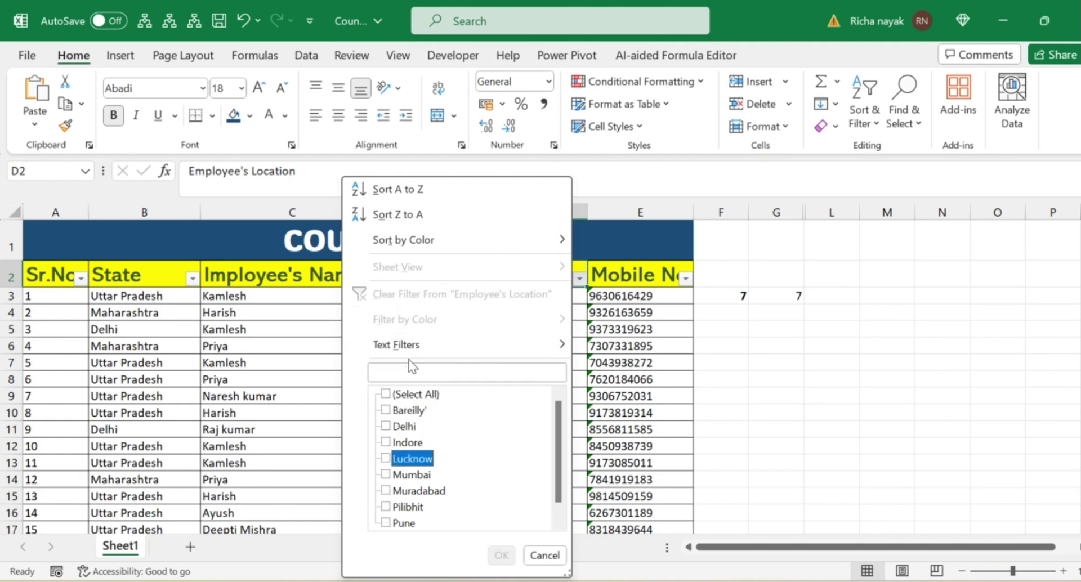
pyautogui.press('Down')
pyautogui.press('Down')
pyautogui.press('Down')
pyautogui.press('Down')
pyautogui.press('Up')
pyautogui.press('space')
pyautogui.press('Return')
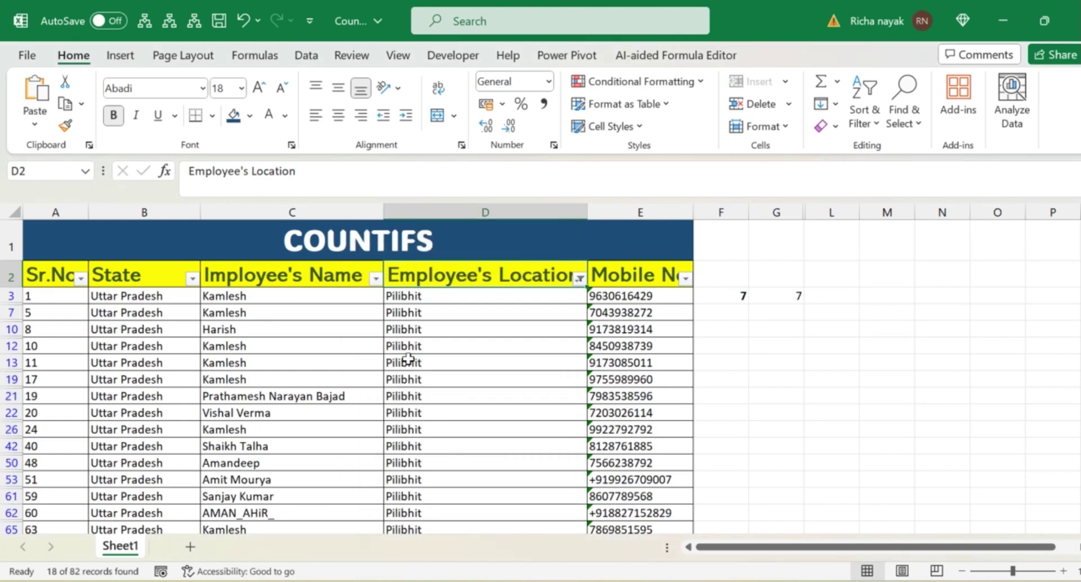
pyautogui.press('Left')
pyautogui.hotkey('alt', 'Down')
pyautogui.press('Down')
pyautogui.press('Down')
pyautogui.press('Down')
pyautogui.press('Down')
pyautogui.press('Down')
pyautogui.press('Down')
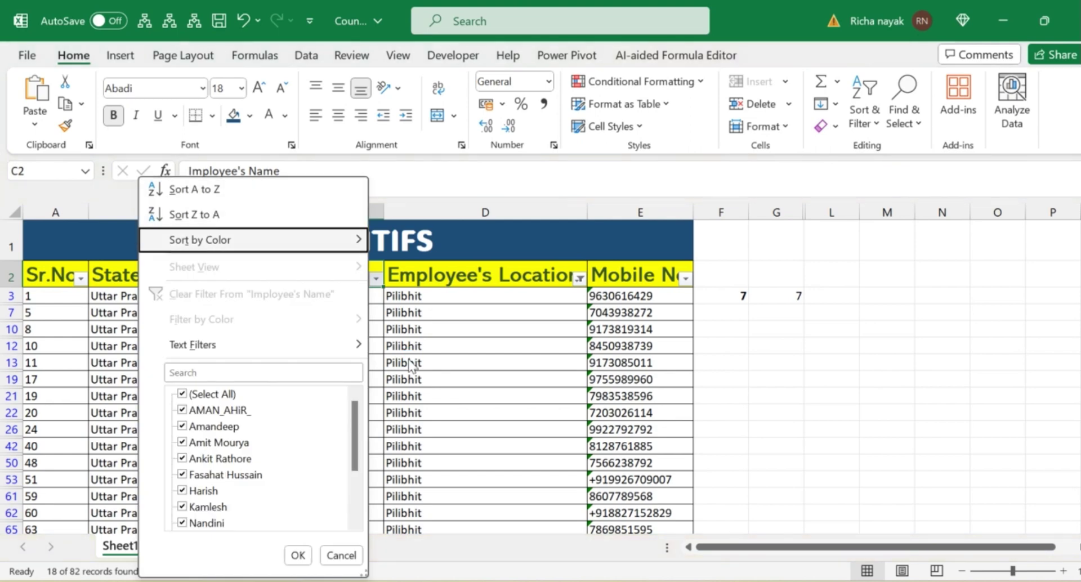
pyautogui.press('Down')
pyautogui.press('Down')
pyautogui.press('space')
pyautogui.press('Up')
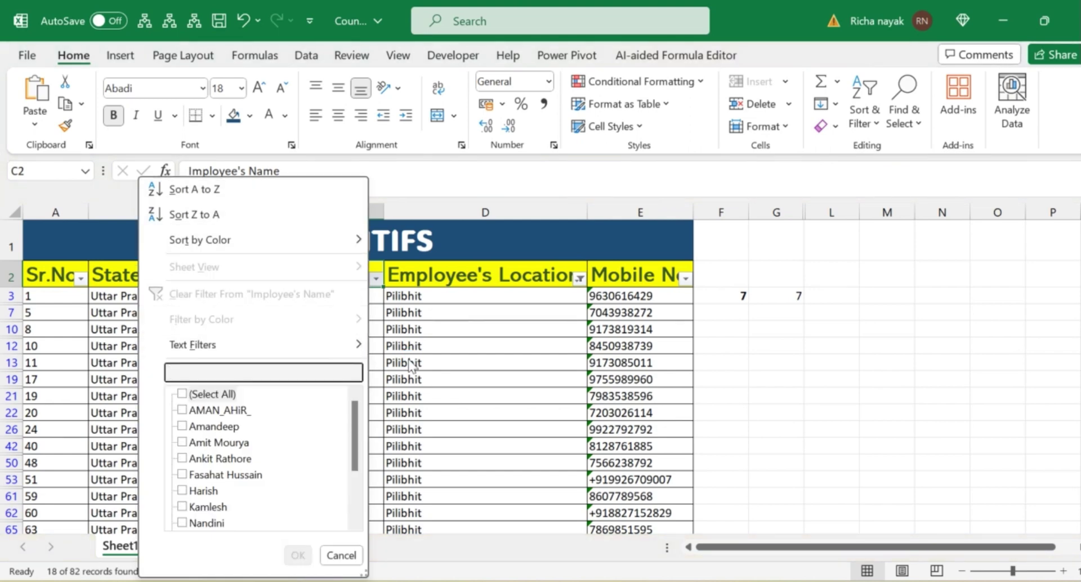
pyautogui.write('kam')
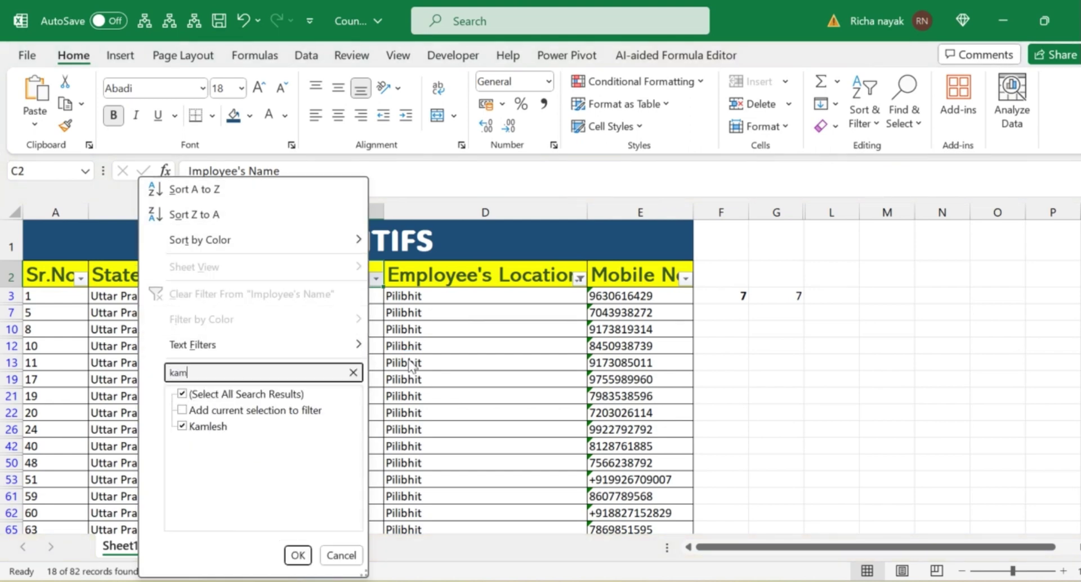
pyautogui.press('Return')
pyautogui.press('Down')
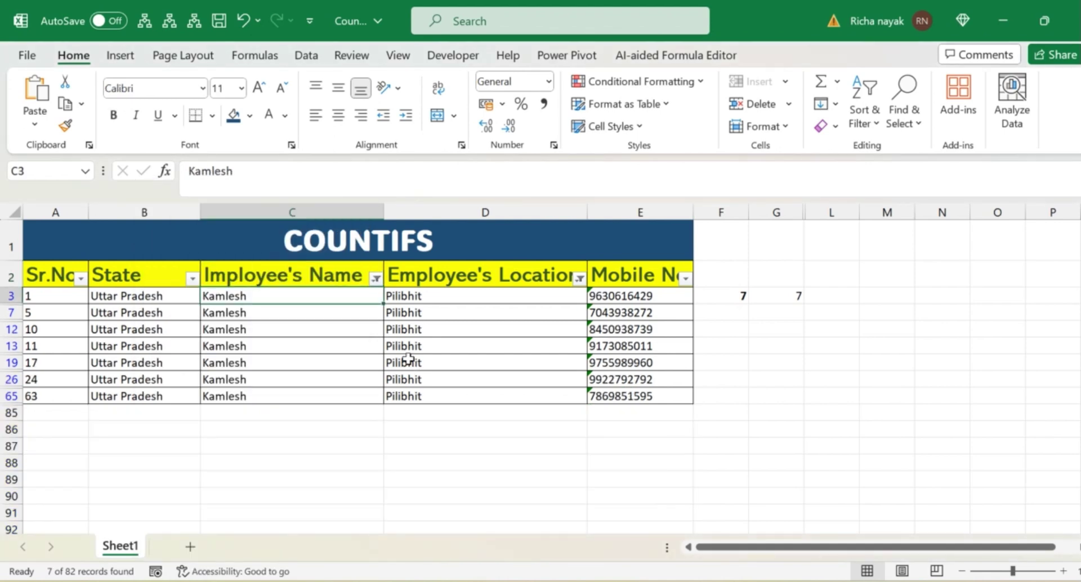
pyautogui.hotkey('ctrl', 'shift', 'Down')
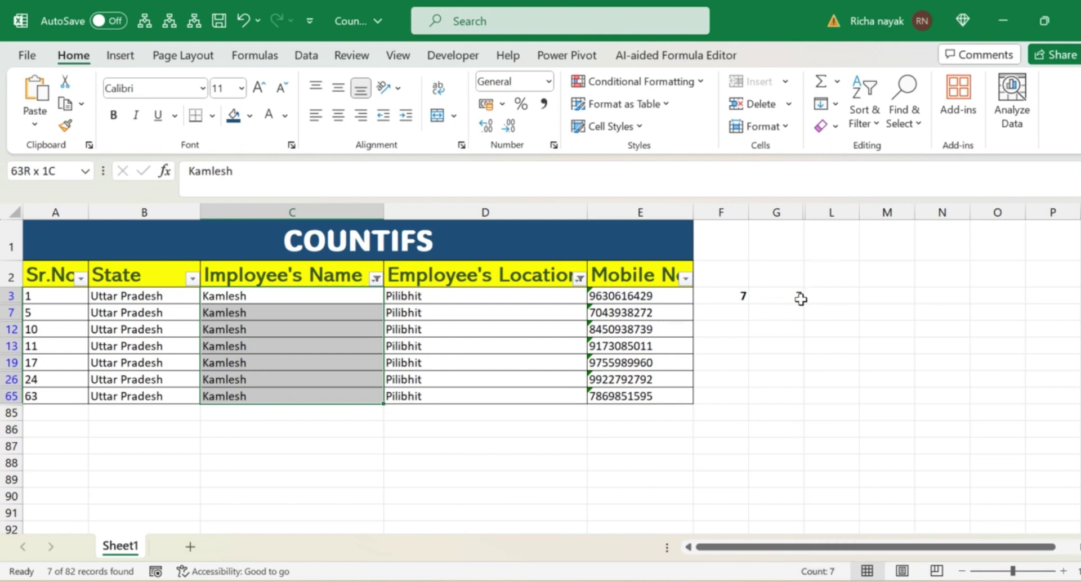
pyautogui.click(325, 329)
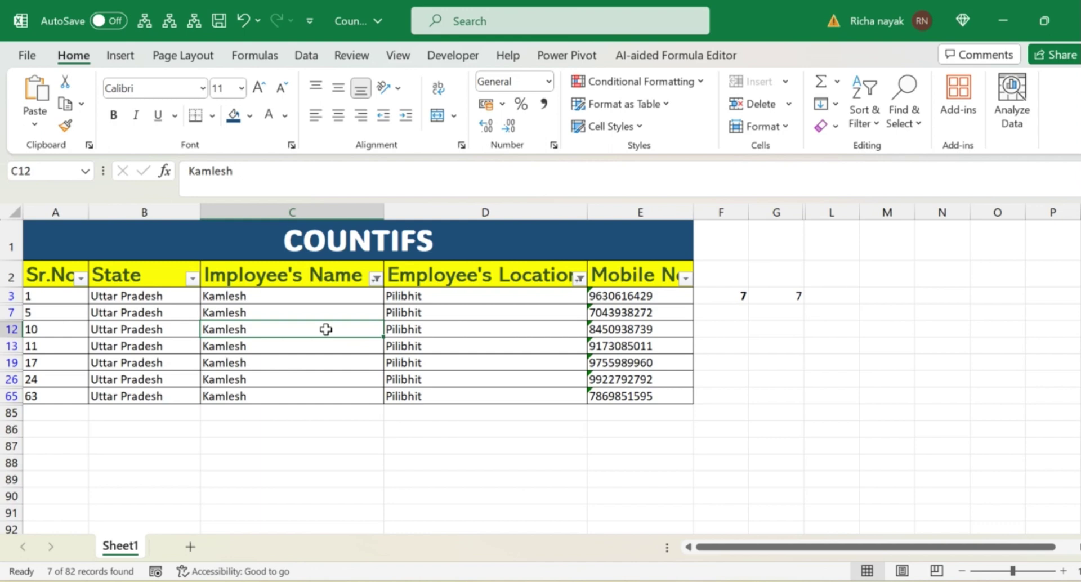
pyautogui.press('Right')
pyautogui.press('Right')
pyautogui.press('Right')
pyautogui.press('Right')
pyautogui.press('Right')
pyautogui.press('Up')
pyautogui.press('Up')
pyautogui.press('Left')
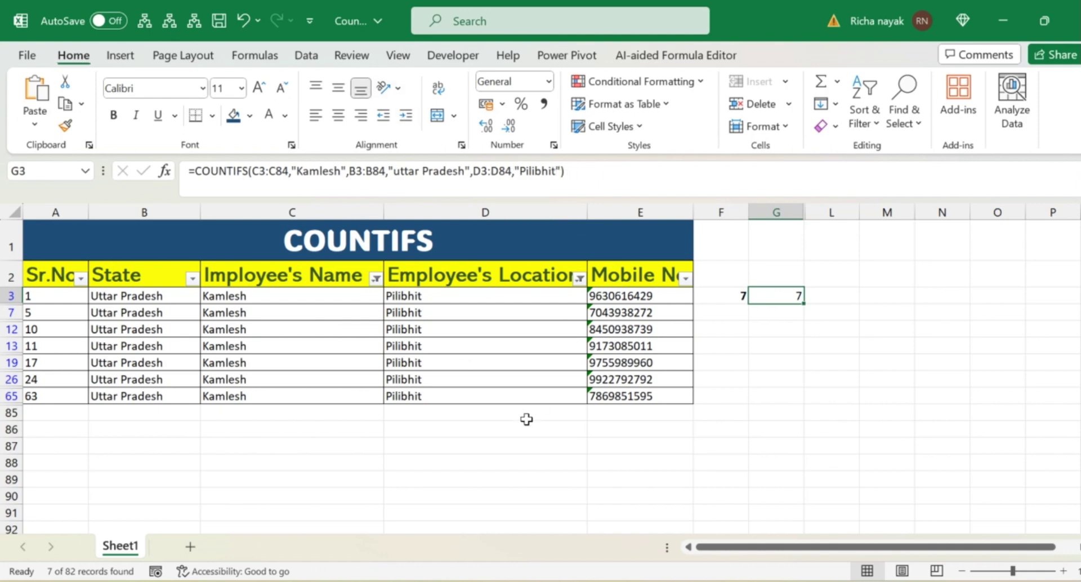
pyautogui.hotkey('ctrl', 'shift', 'l')
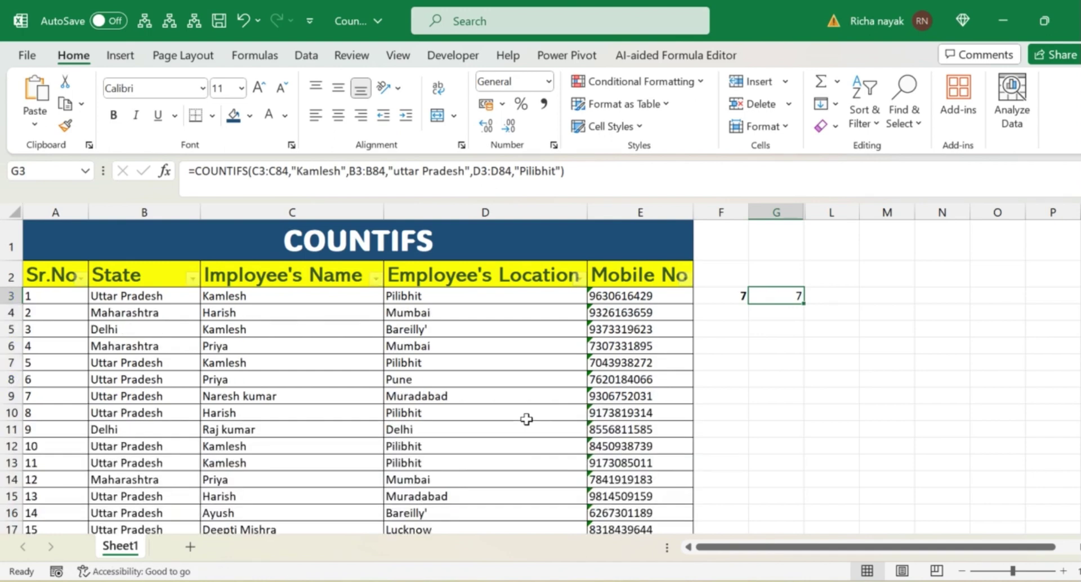
# Copy the Employee's Name and Employee's Location headers from C2:D2 into M2:N2
pyautogui.click(846, 270)
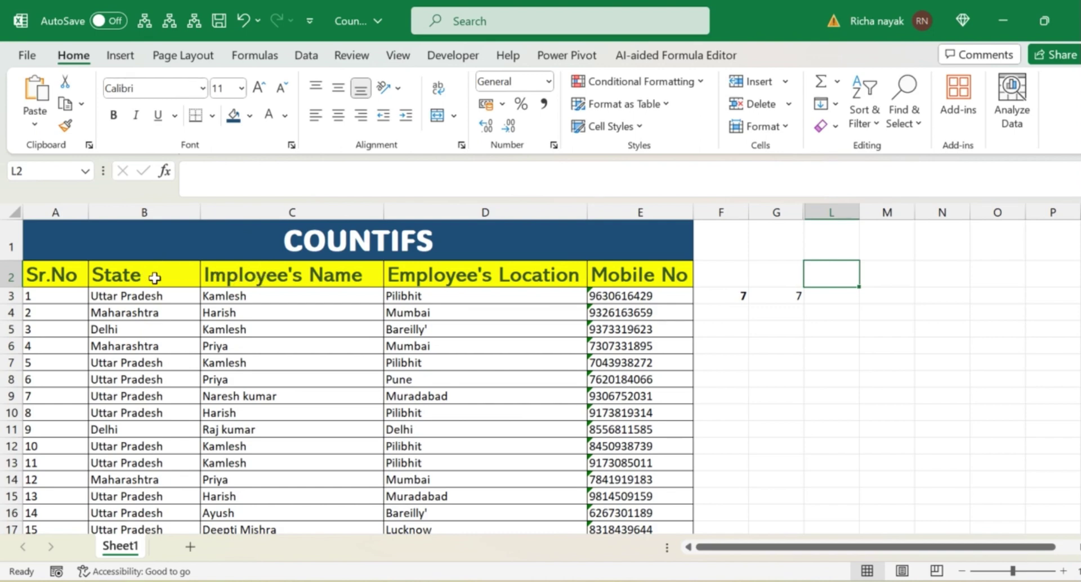
pyautogui.moveTo(229, 282); pyautogui.dragTo(430, 270)
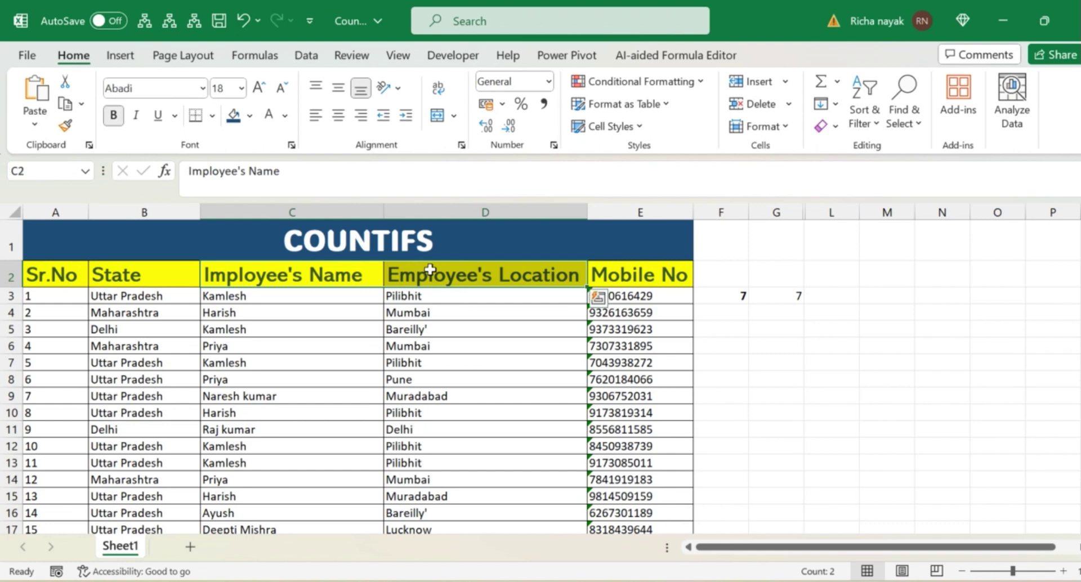
pyautogui.hotkey('ctrl', 'c')
pyautogui.press('Right')
pyautogui.press('Right')
pyautogui.press('Right')
pyautogui.press('Right')
pyautogui.press('Right')
pyautogui.press('Right')
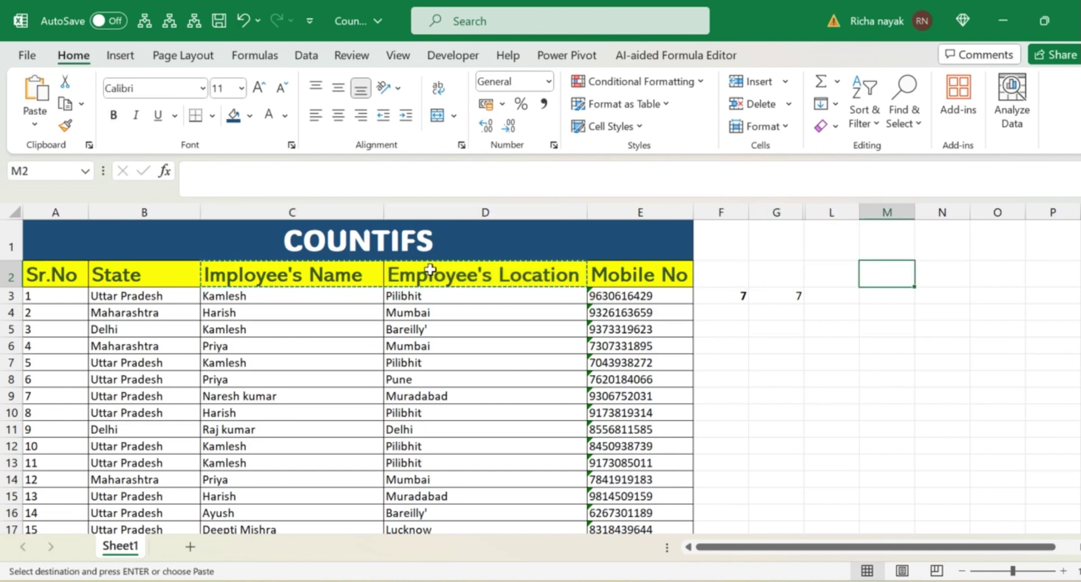
pyautogui.hotkey('ctrl', 'v')
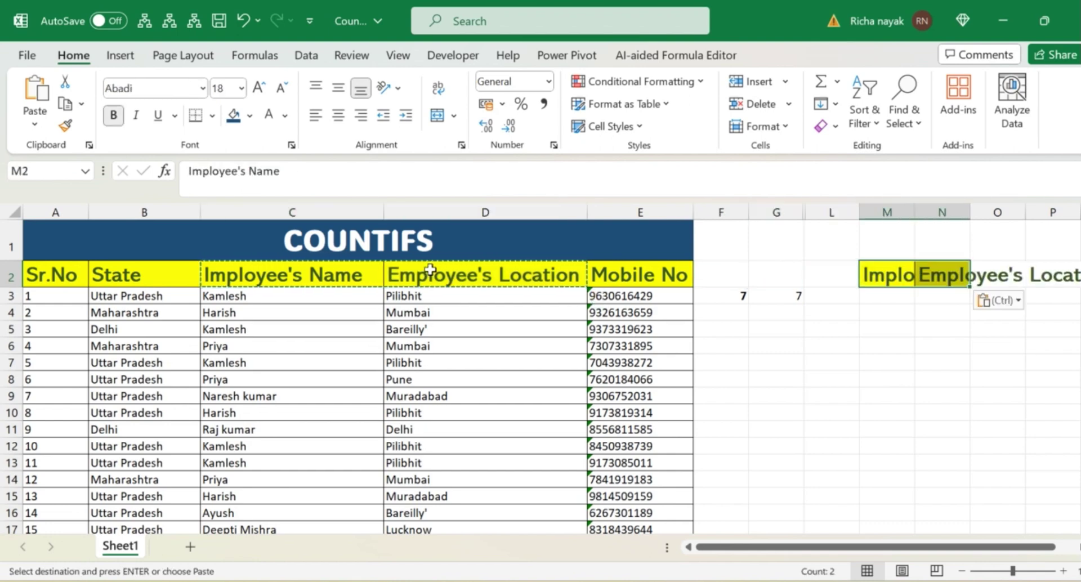
# Widen columns M and N to fit the pasted headers, ending on O2
pyautogui.doubleClick(970, 210)
pyautogui.hscroll(3, 977, 343)
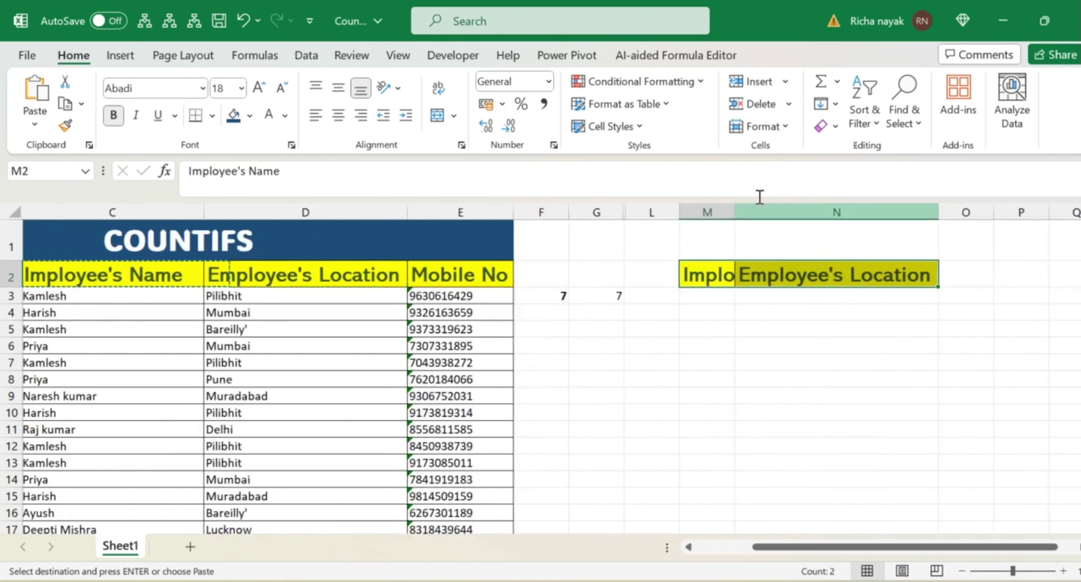
pyautogui.doubleClick(734, 208)
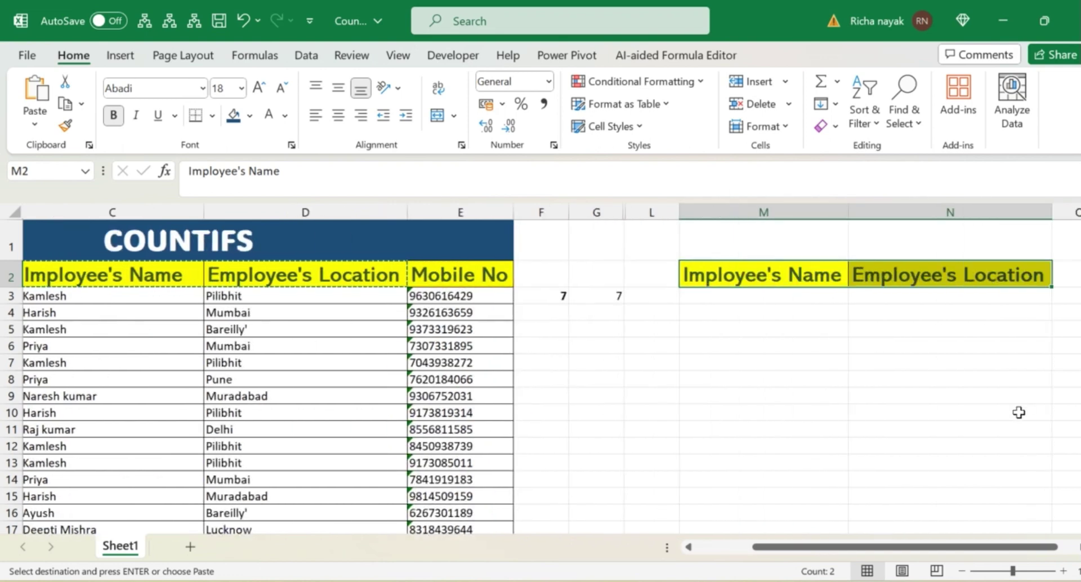
pyautogui.hscroll(1, 1019, 412)
pyautogui.press('Right')
pyautogui.press('Right')
pyautogui.press('Right')
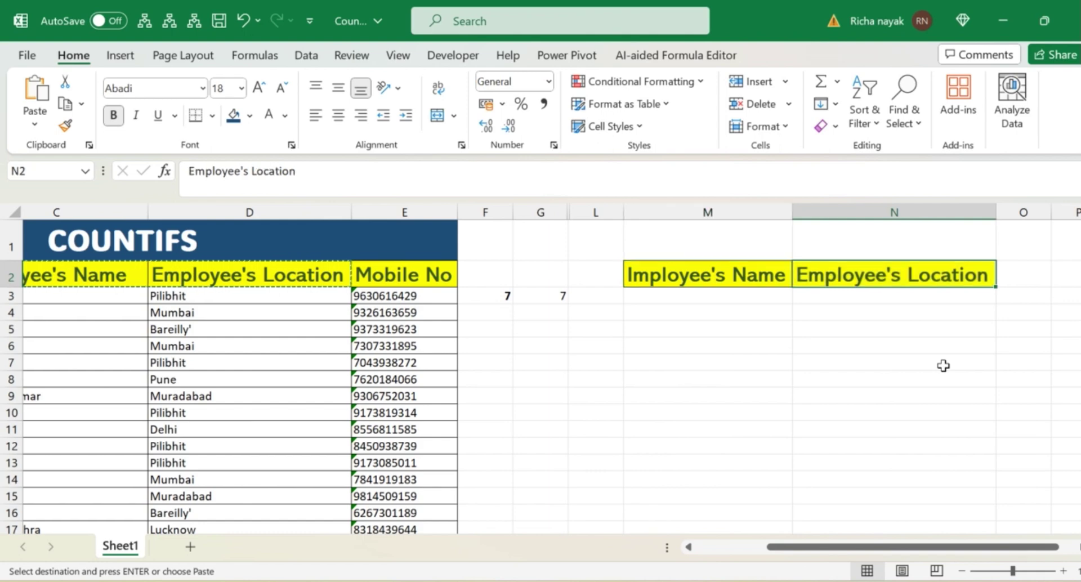
pyautogui.hscroll(1, 943, 366)
pyautogui.press('Left')
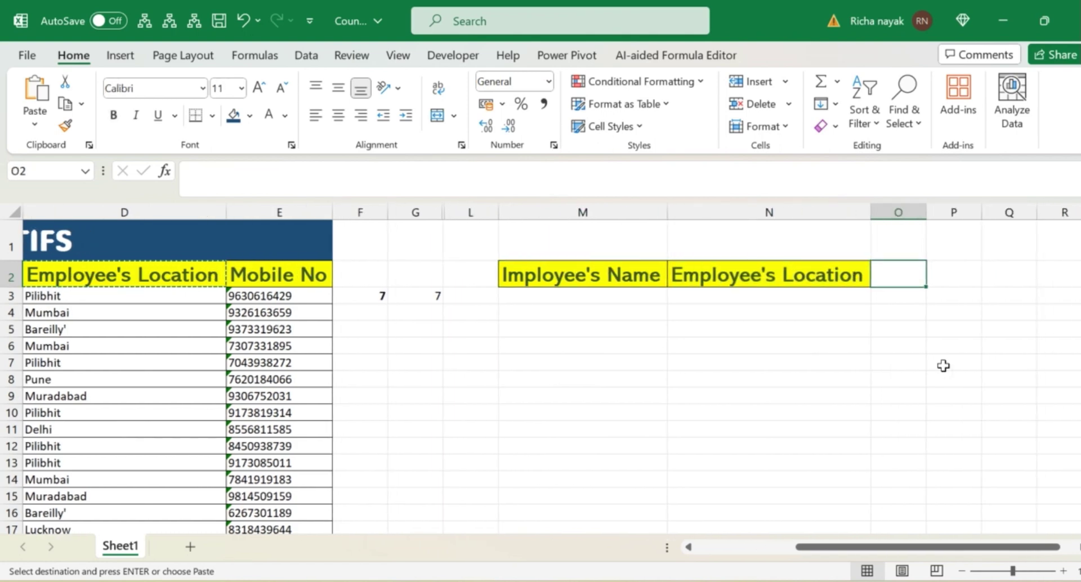
# Enter 'Count Data' in O2 and give it a yellow fill
pyautogui.write('Cou')
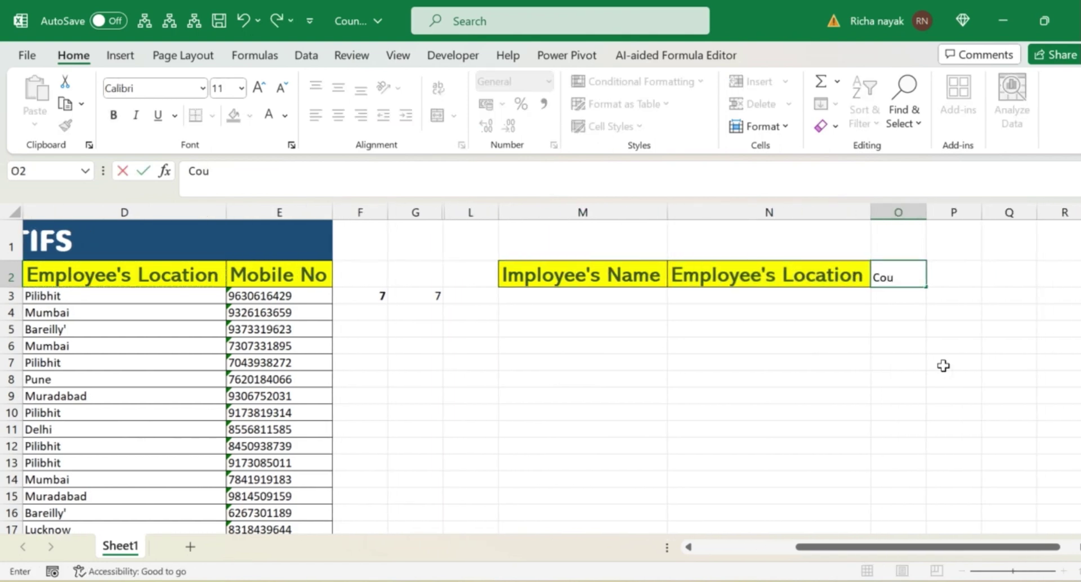
pyautogui.write('nt Data')
pyautogui.press('Return')
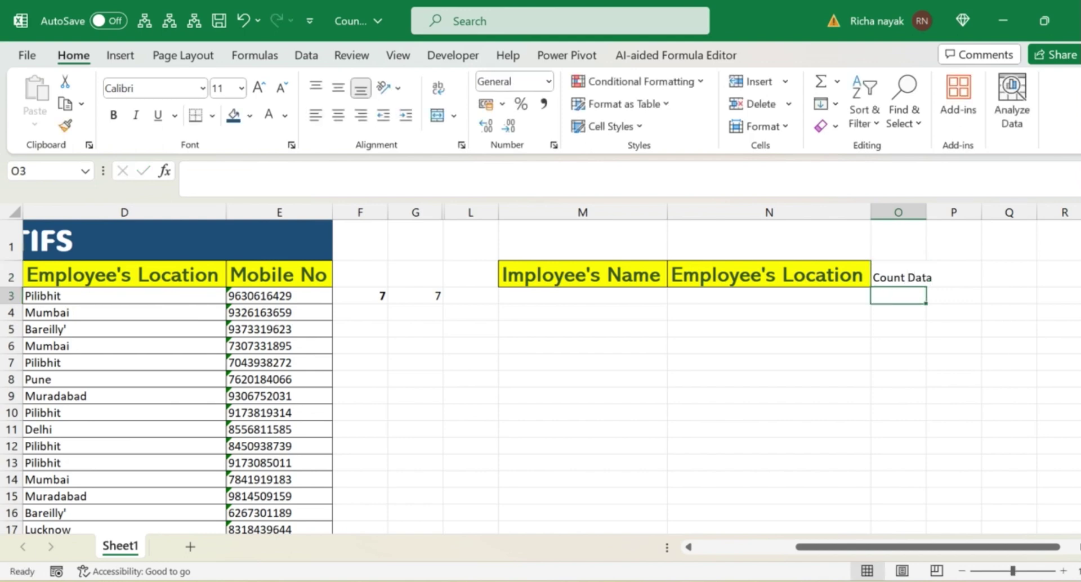
pyautogui.click(902, 269)
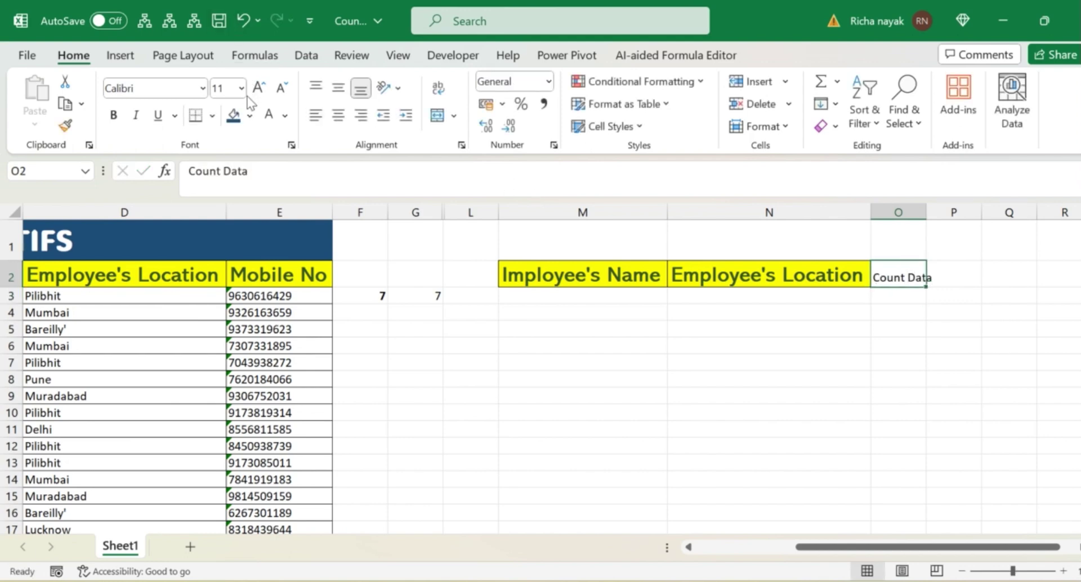
pyautogui.click(250, 115)
pyautogui.click(276, 279)
# Make the Count Data header bold at size 16 and widen column O to fit
pyautogui.click(272, 274)
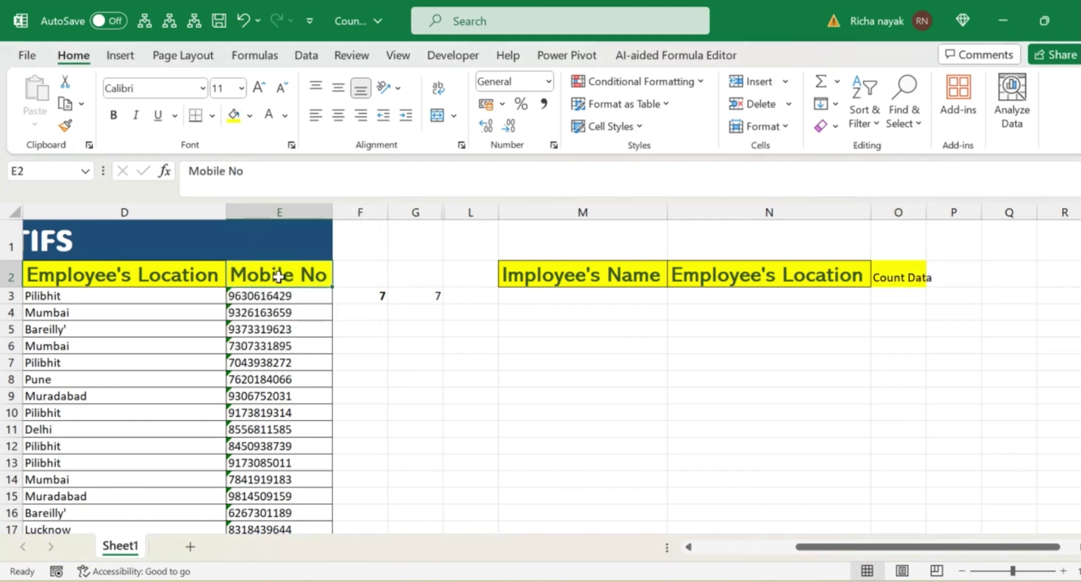
pyautogui.click(119, 117)
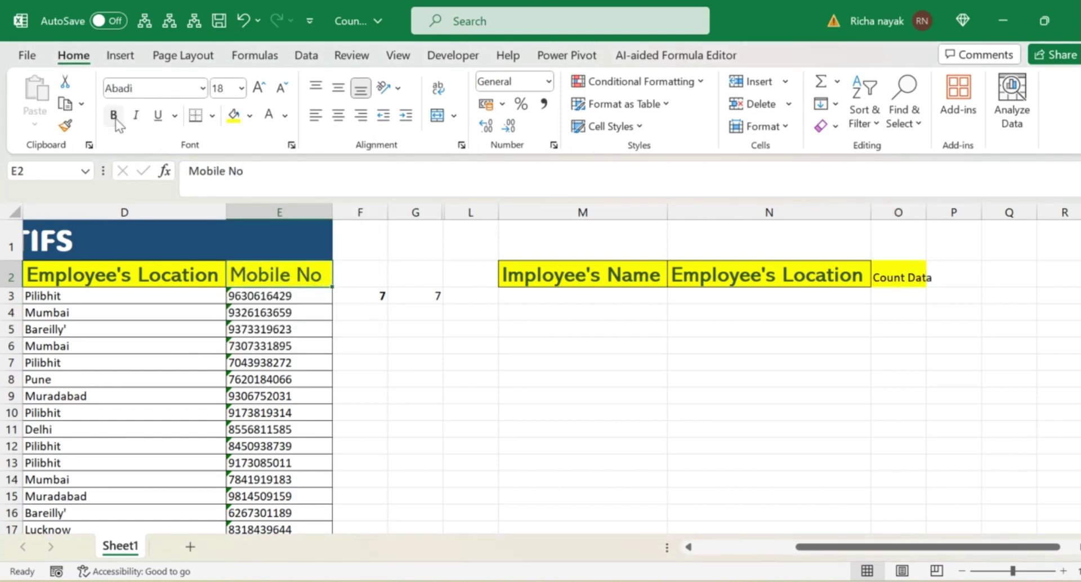
pyautogui.click(119, 117)
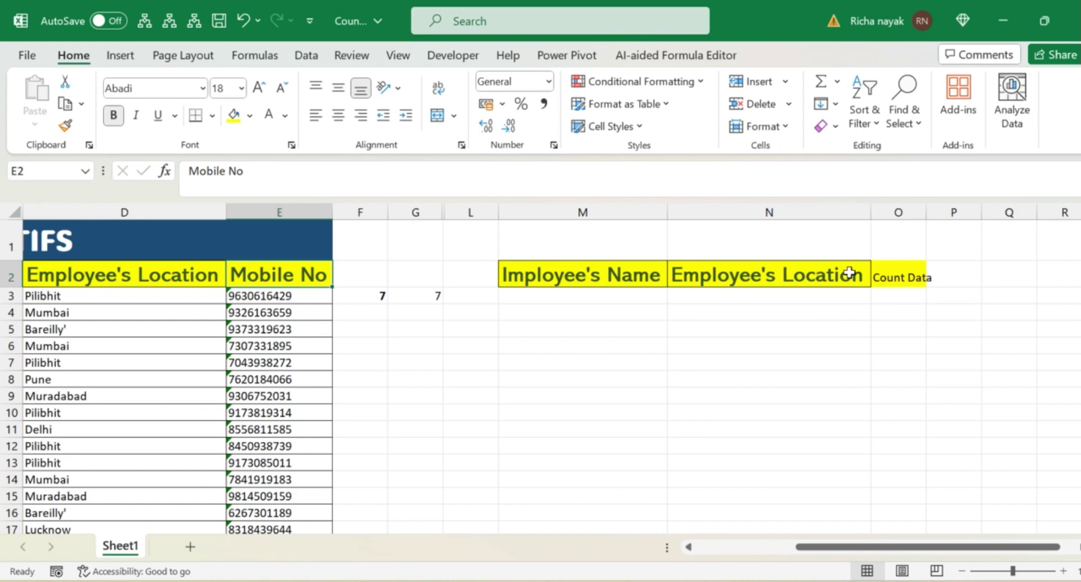
pyautogui.click(877, 282)
pyautogui.hotkey('ctrl', 'b')
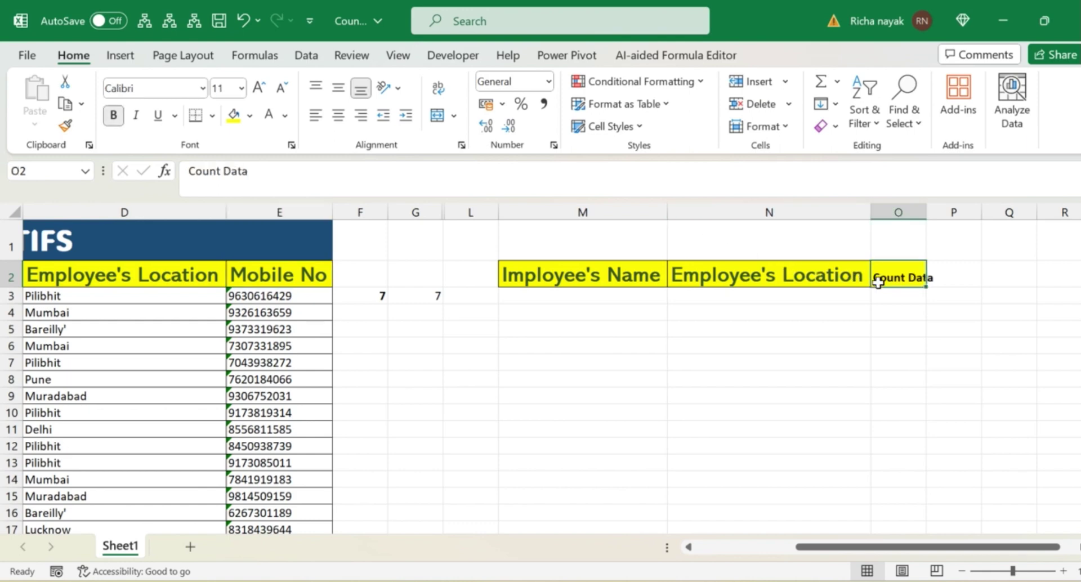
pyautogui.click(240, 88)
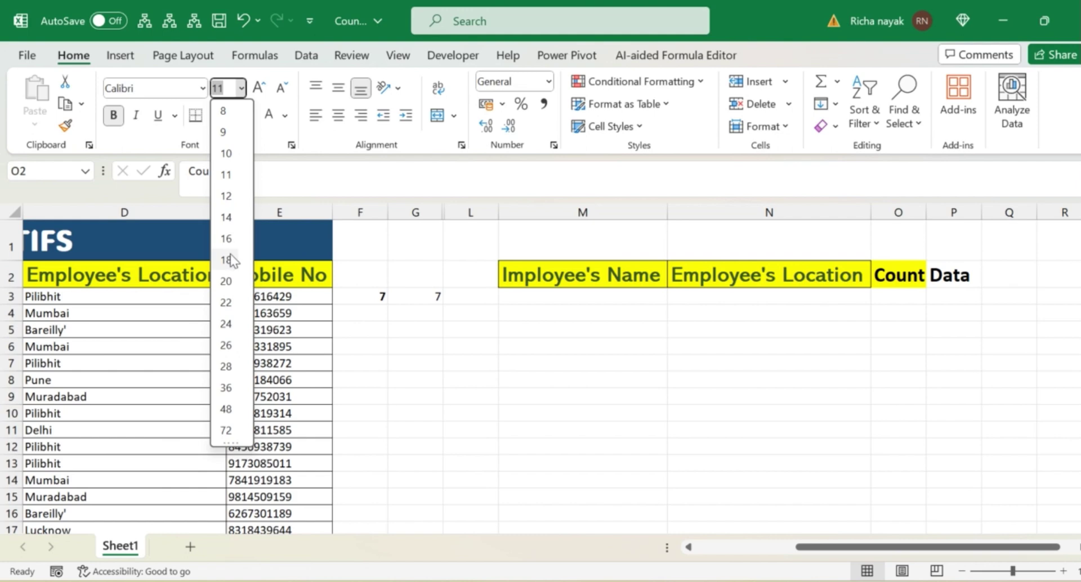
pyautogui.click(226, 239)
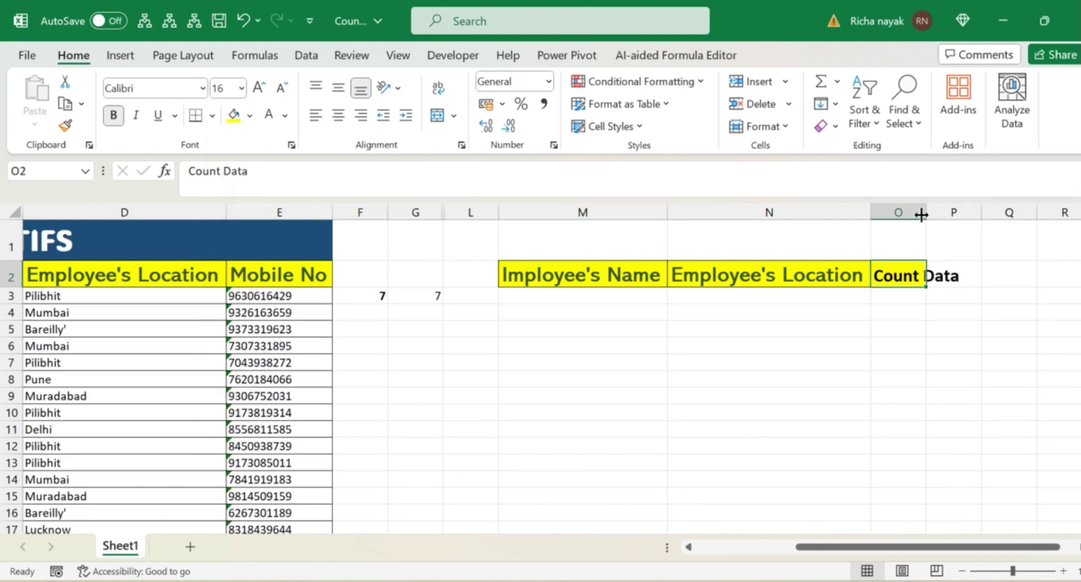
pyautogui.moveTo(930, 212); pyautogui.dragTo(963, 213)
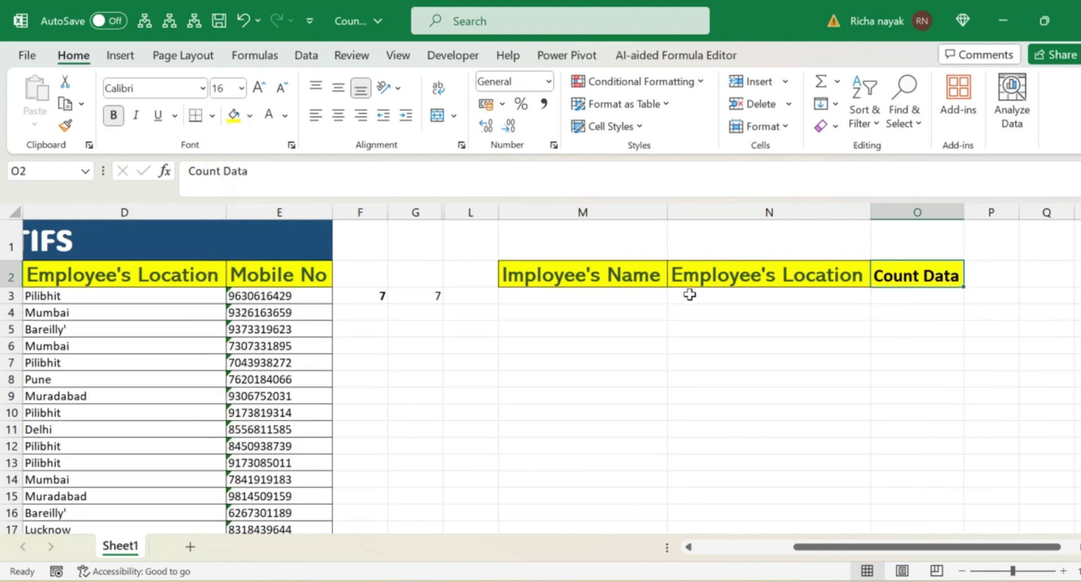
pyautogui.click(623, 307)
# Copy the employee name in C6 into the name criterion cell M3
pyautogui.press('Up')
pyautogui.press('Left')
pyautogui.press('Left')
pyautogui.press('Left')
pyautogui.press('Left')
pyautogui.press('Left')
pyautogui.press('Left')
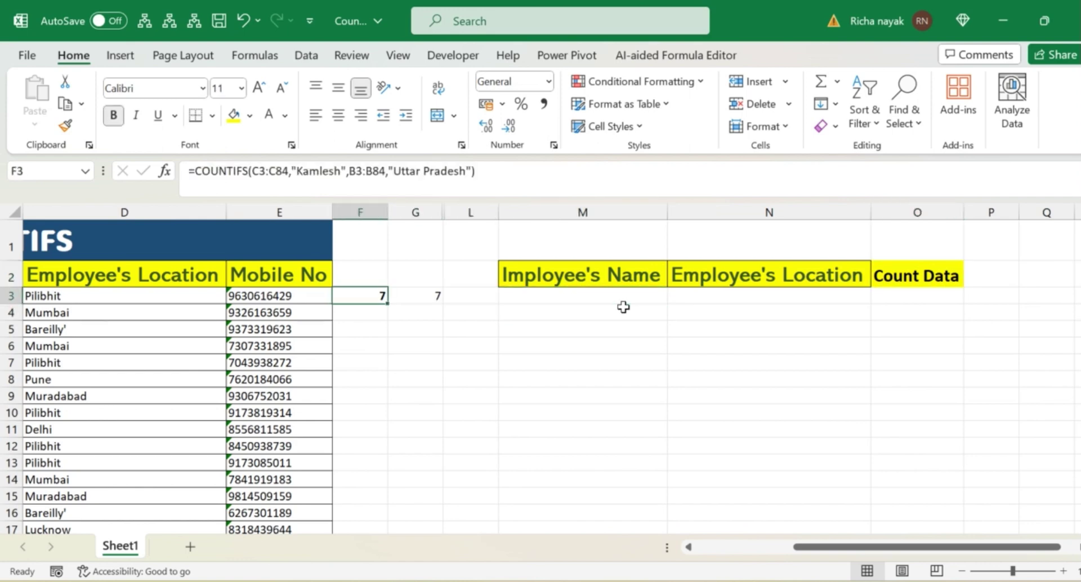
pyautogui.press('Down')
pyautogui.press('Down')
pyautogui.press('Down')
pyautogui.press('Down')
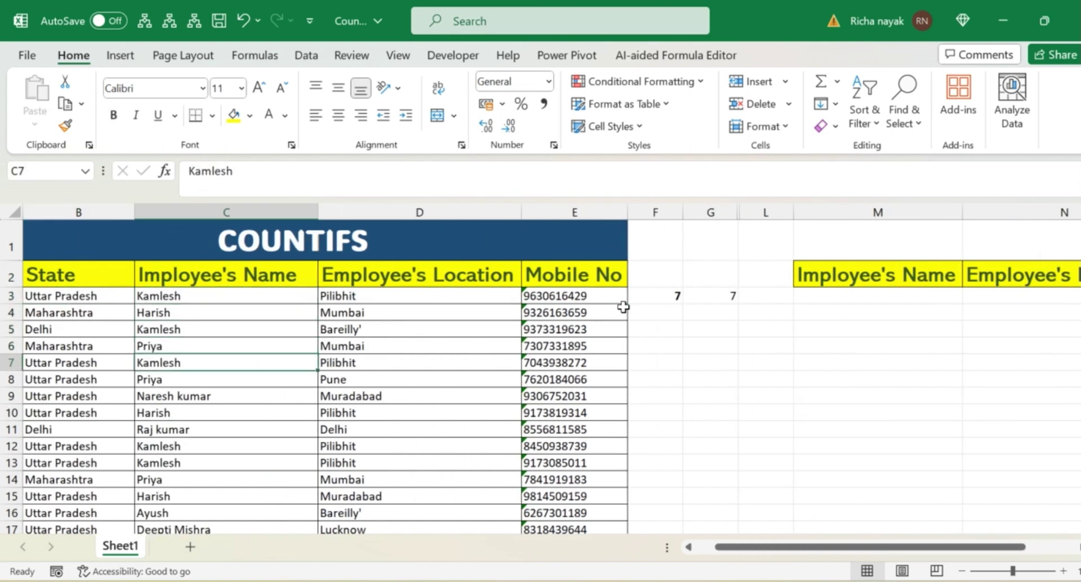
pyautogui.press('Up')
pyautogui.hotkey('ctrl', 'c')
pyautogui.press('Right')
pyautogui.press('Right')
pyautogui.press('Right')
pyautogui.press('Right')
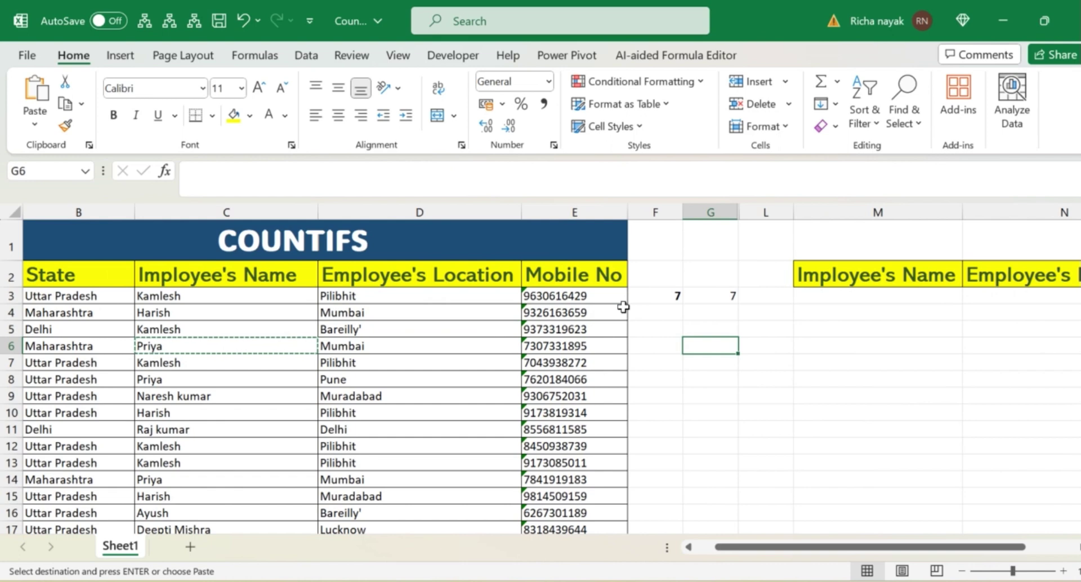
pyautogui.press('Up')
pyautogui.press('Up')
pyautogui.press('Right')
pyautogui.press('Right')
pyautogui.press('Up')
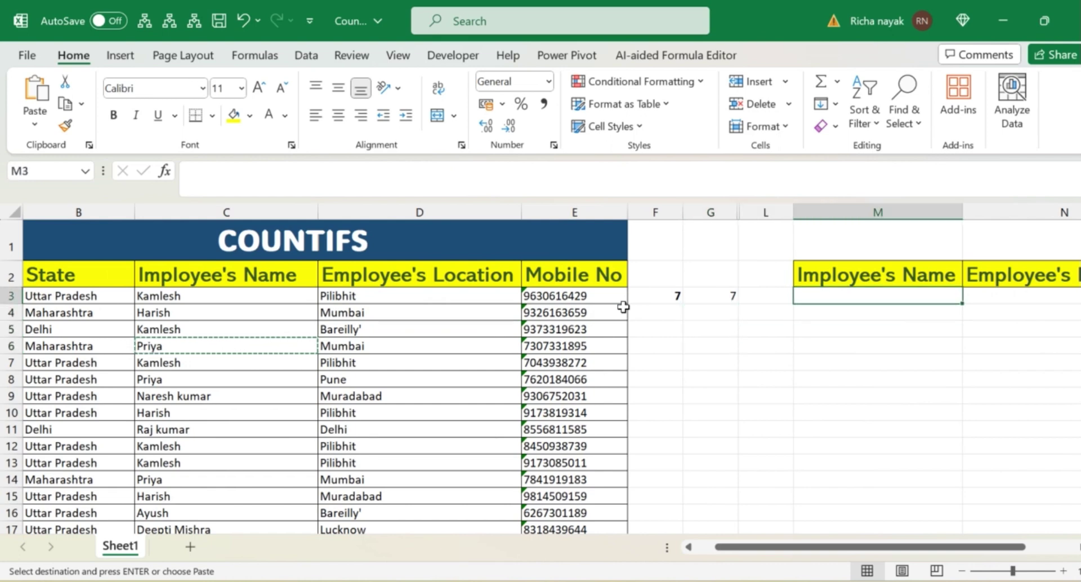
pyautogui.hotkey('ctrl', 'v')
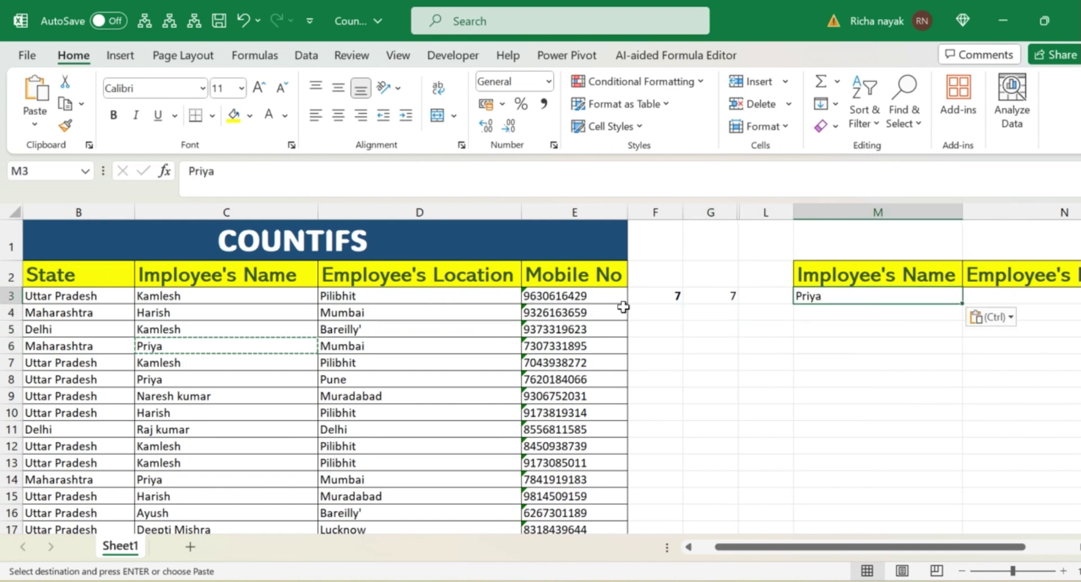
# Copy that employee's location, Mumbai, from D6
pyautogui.press('Left')
pyautogui.press('Left')
pyautogui.press('Left')
pyautogui.press('Left')
pyautogui.press('Left')
pyautogui.press('Down')
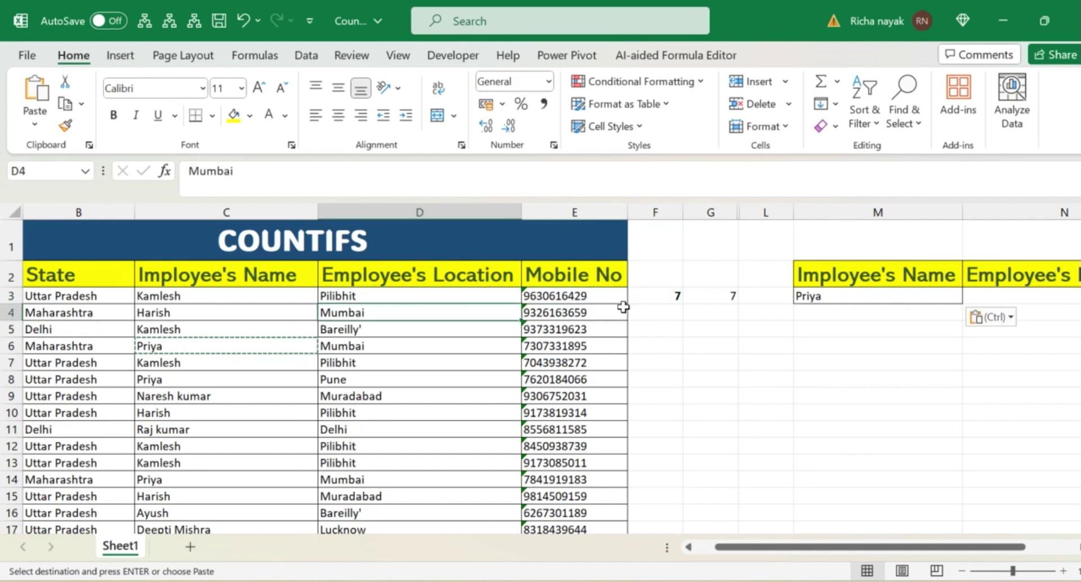
pyautogui.press('Down')
pyautogui.press('Down')
pyautogui.press('Down')
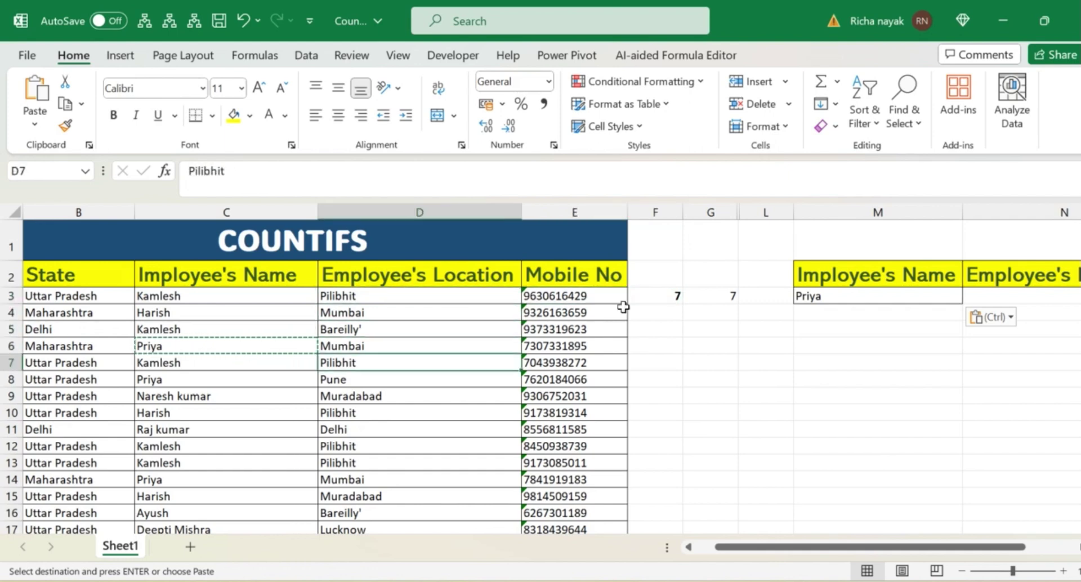
pyautogui.press('Left')
pyautogui.press('Up')
pyautogui.press('Right')
pyautogui.hotkey('ctrl', 'c')
# Enter Mumbai as the location criterion in N3, leaving O3 empty
pyautogui.press('Right')
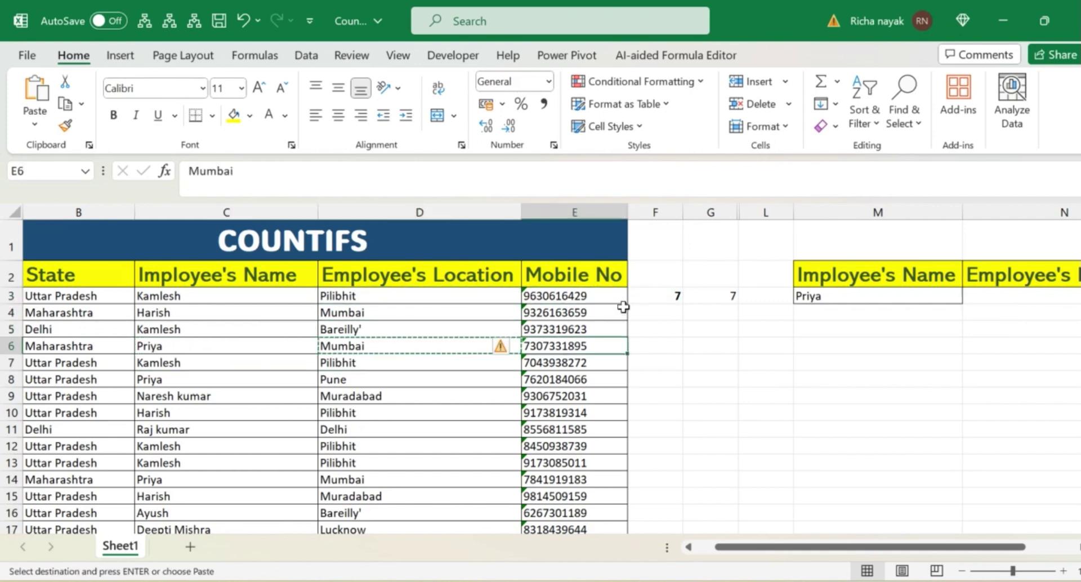
pyautogui.press('Right')
pyautogui.press('Right')
pyautogui.press('Right')
pyautogui.press('Right')
pyautogui.press('Up')
pyautogui.press('Up')
pyautogui.press('Up')
pyautogui.press('Right')
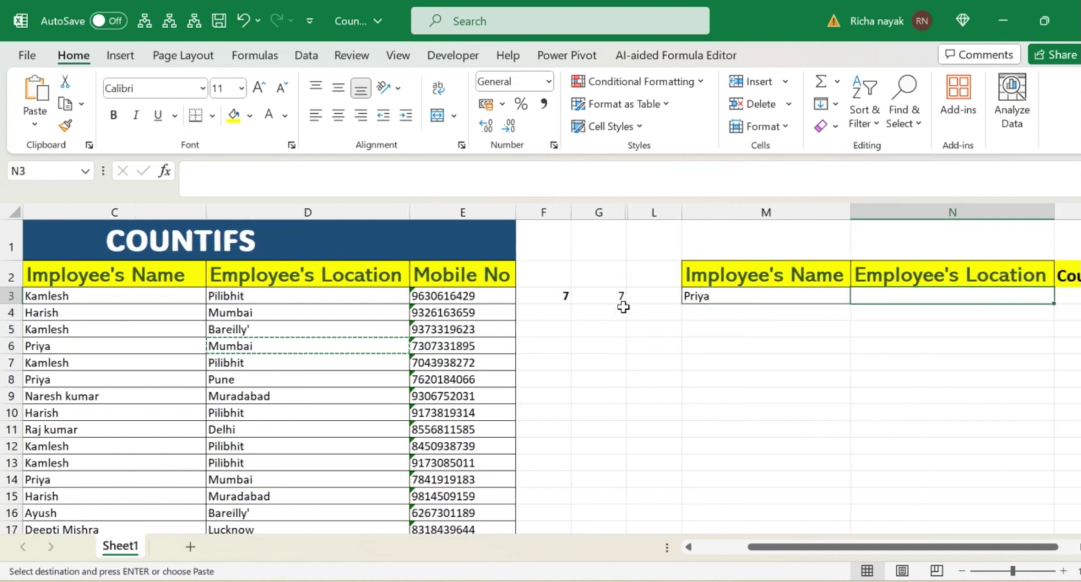
pyautogui.write('Mu')
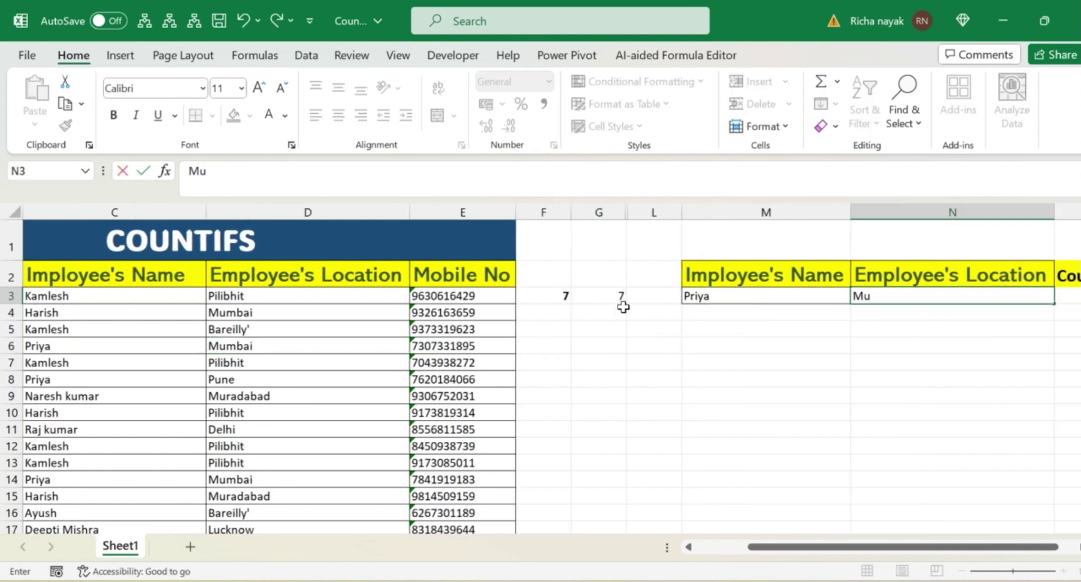
pyautogui.write('mbai')
pyautogui.press('Return')
pyautogui.press('Up')
pyautogui.press('Right')
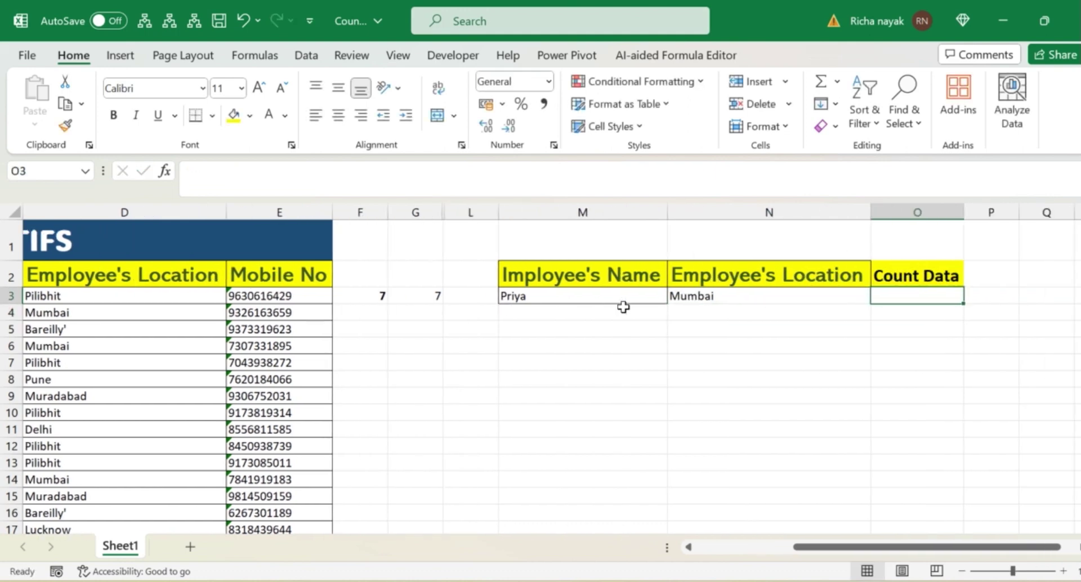
pyautogui.press('Left')
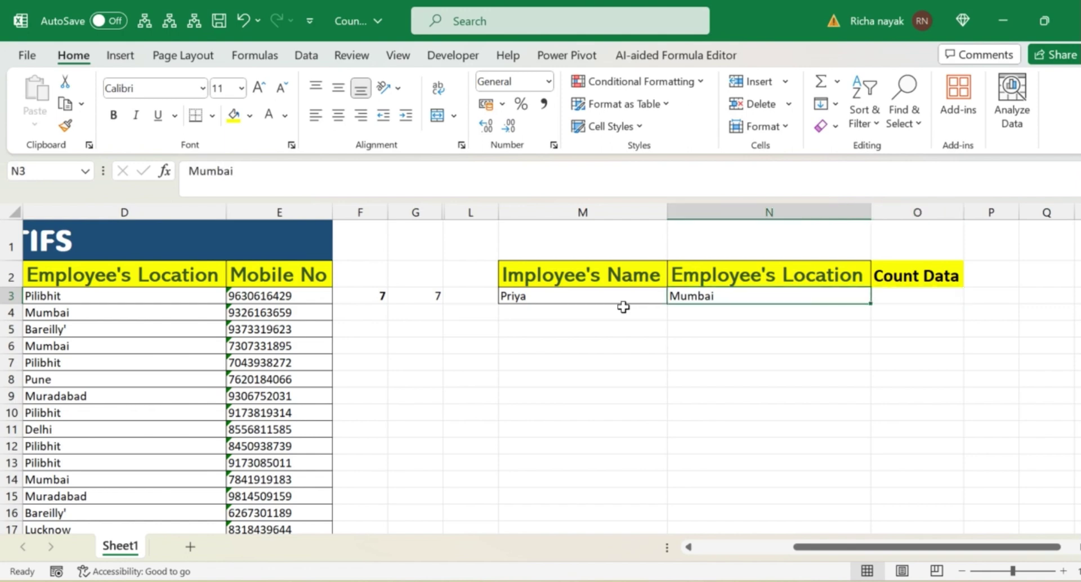
pyautogui.press('Left')
pyautogui.press('Right')
pyautogui.press('Right')
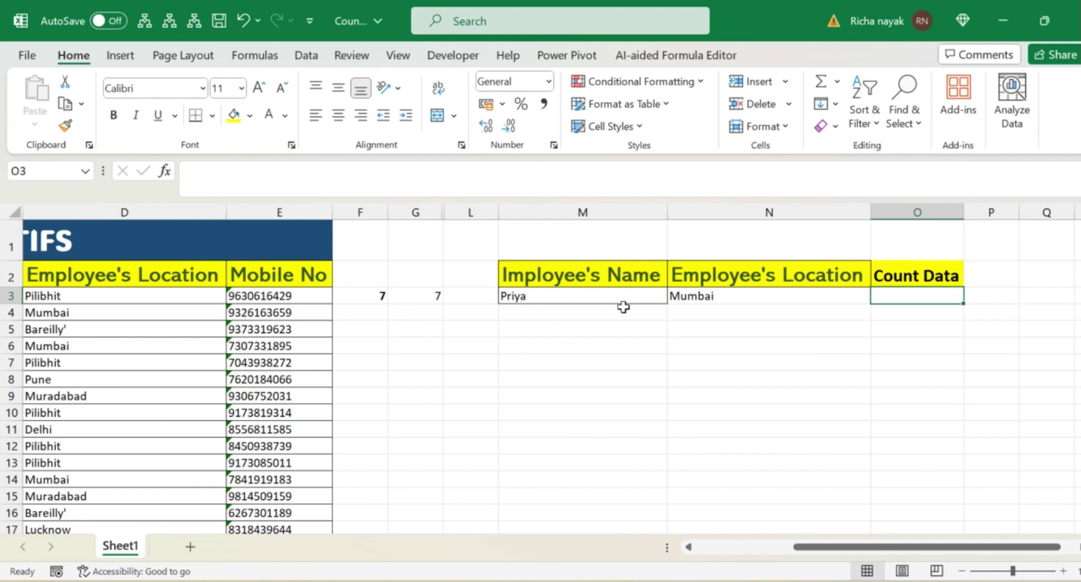
# Start a COUNTIFS in O3 using names C3:C84 matched against M3
pyautogui.write('=')
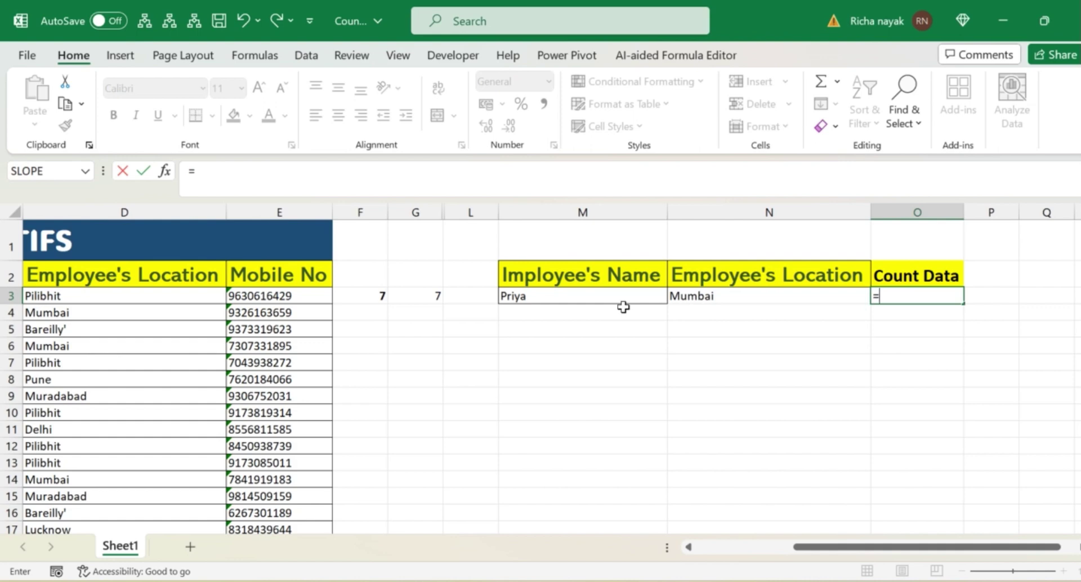
pyautogui.write('count')
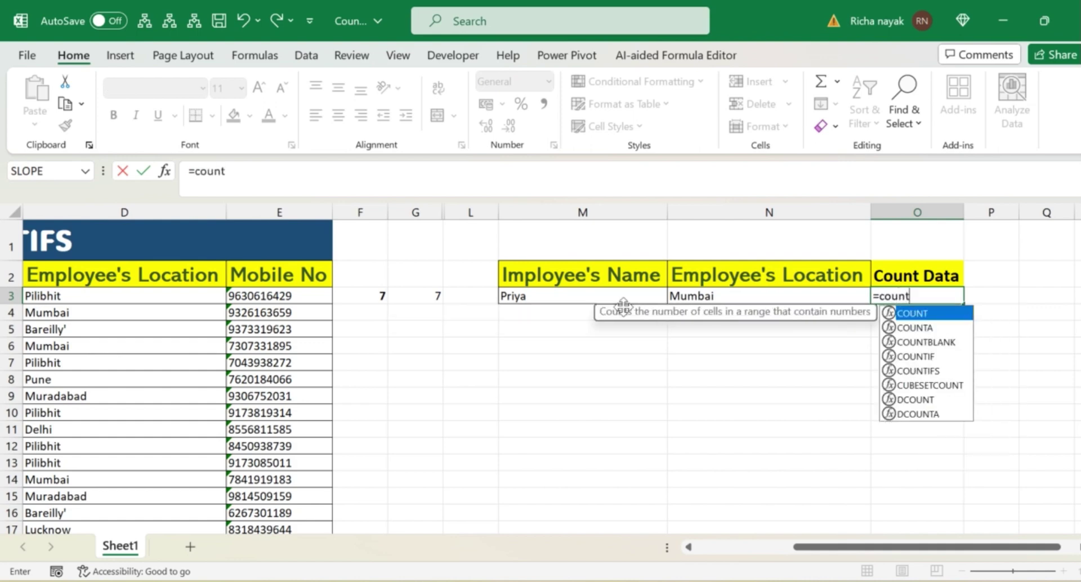
pyautogui.write('ifs')
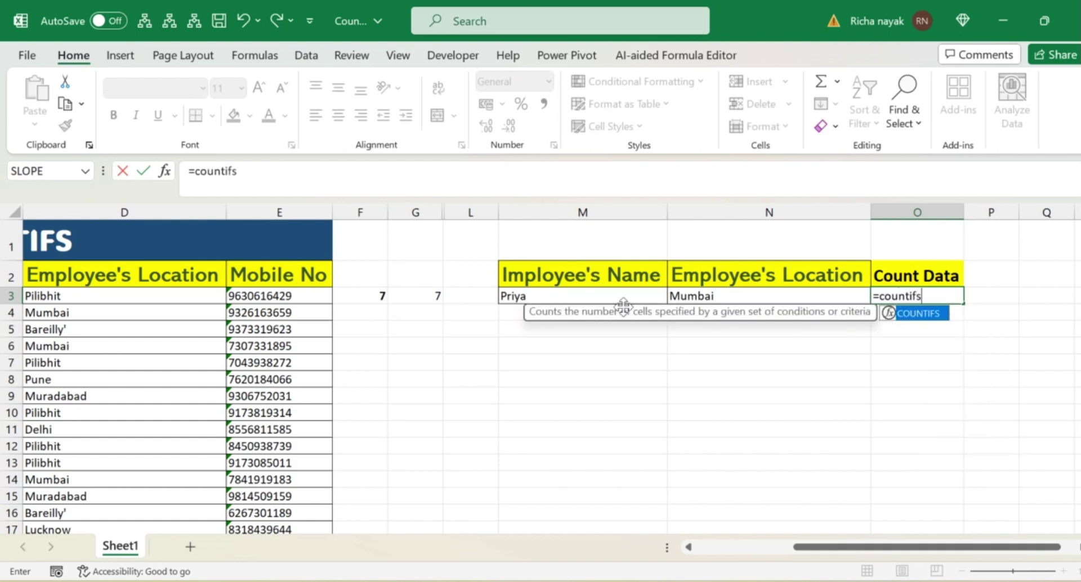
pyautogui.press('Tab')
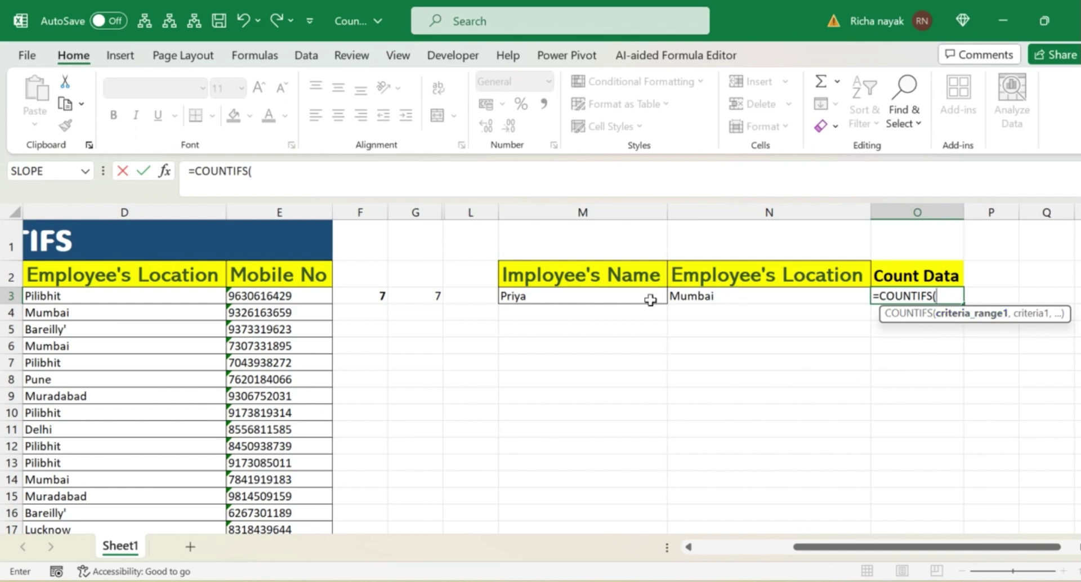
pyautogui.hscroll(-5, 699, 399)
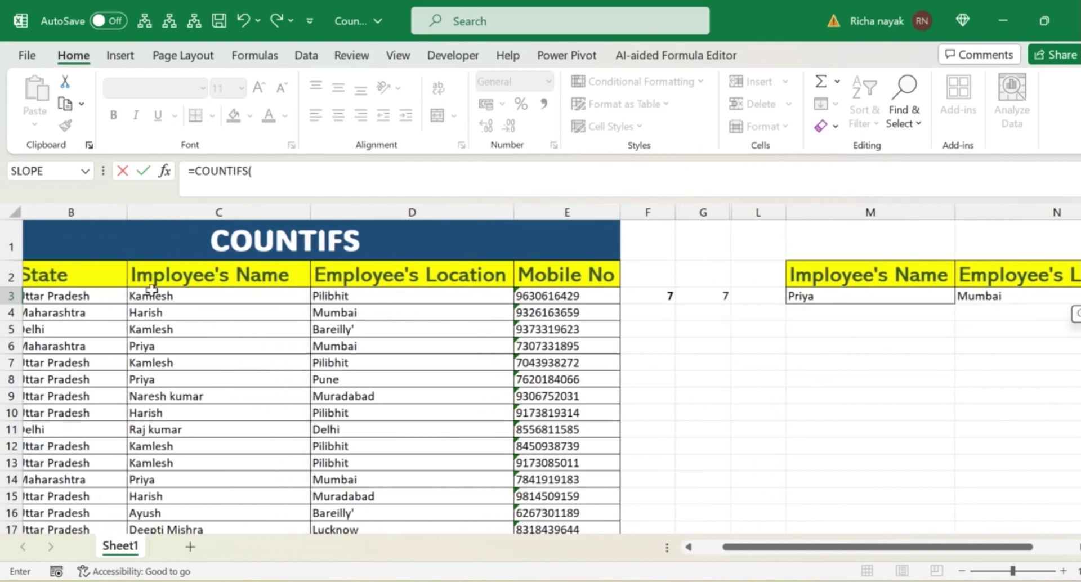
pyautogui.moveTo(158, 296); pyautogui.dragTo(226, 487)
pyautogui.write(',')
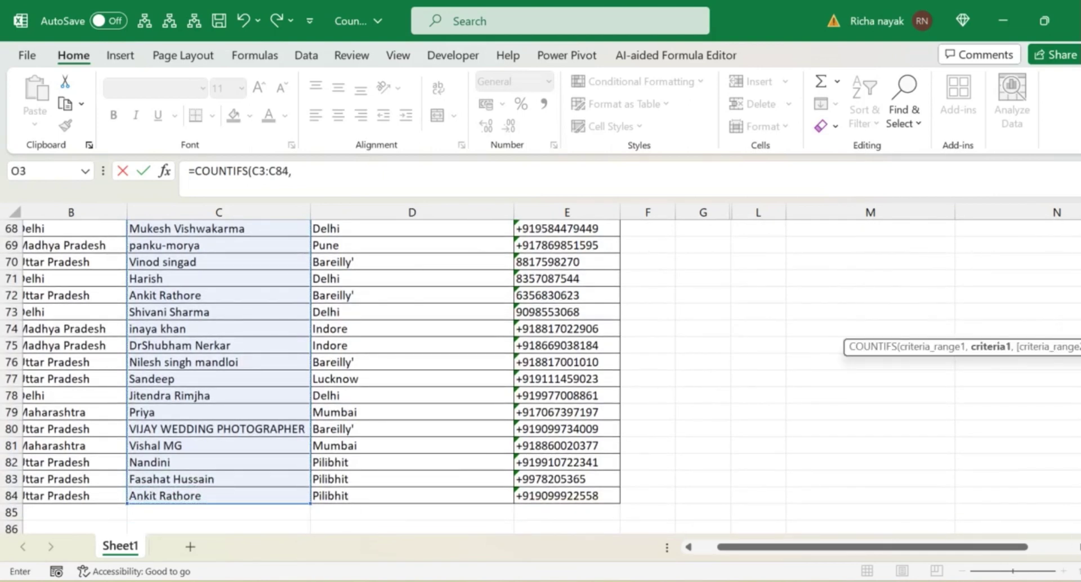
pyautogui.moveTo(1080, 492); pyautogui.dragTo(1080, 245)
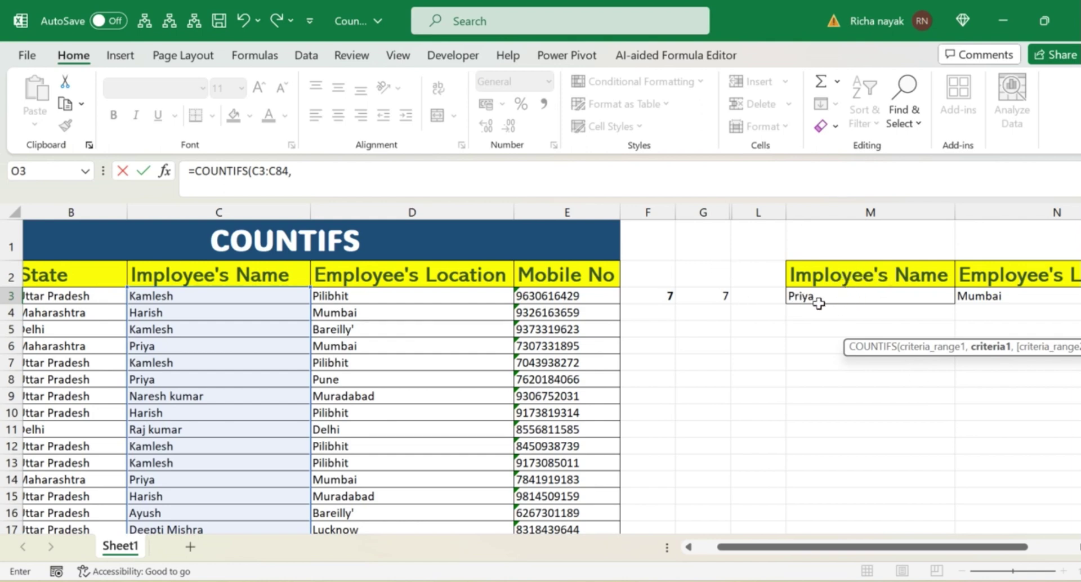
pyautogui.click(889, 299)
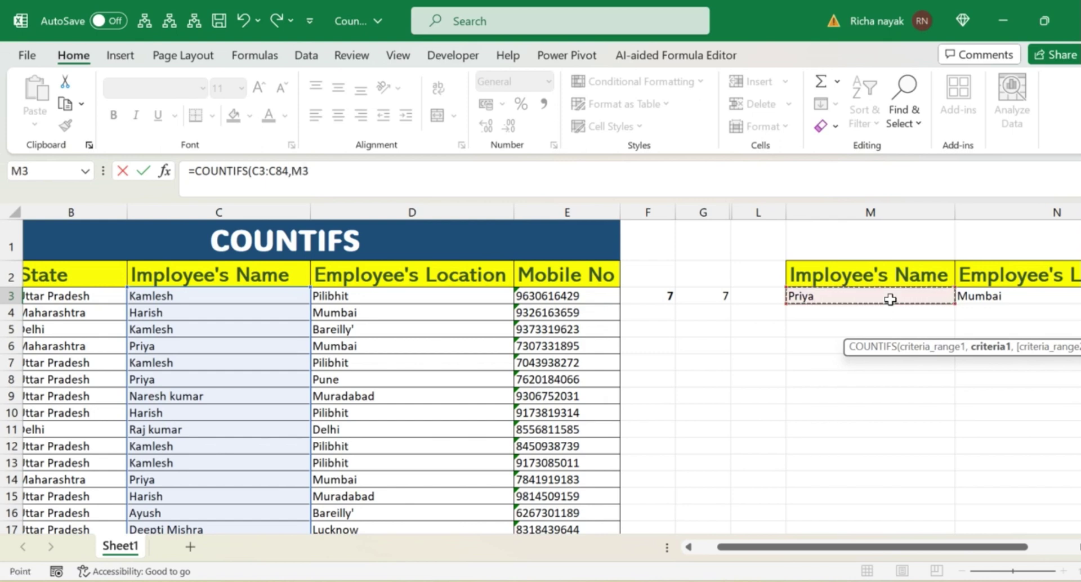
# Add locations D3:D84 matched against N3, completing =COUNTIFS(C3:C84,M3,D3:D84,N3), which returns 3
pyautogui.write(',')
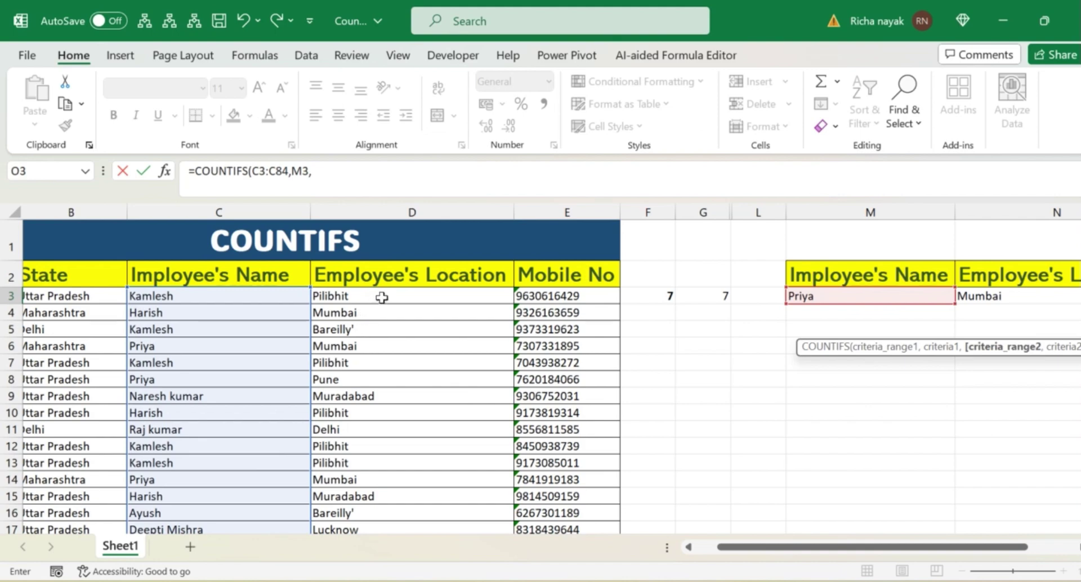
pyautogui.moveTo(380, 297); pyautogui.dragTo(388, 494)
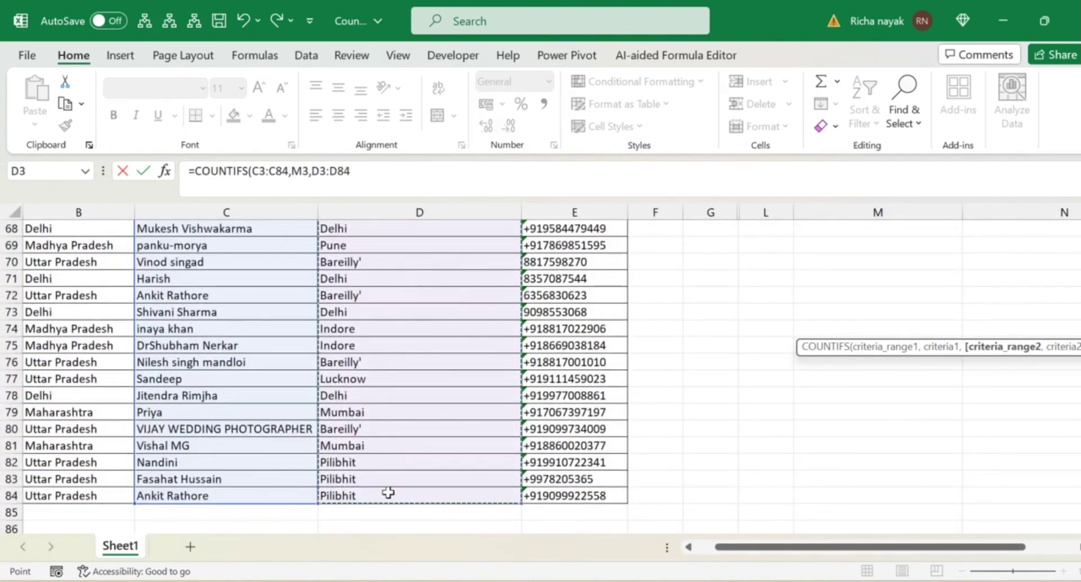
pyautogui.write(',')
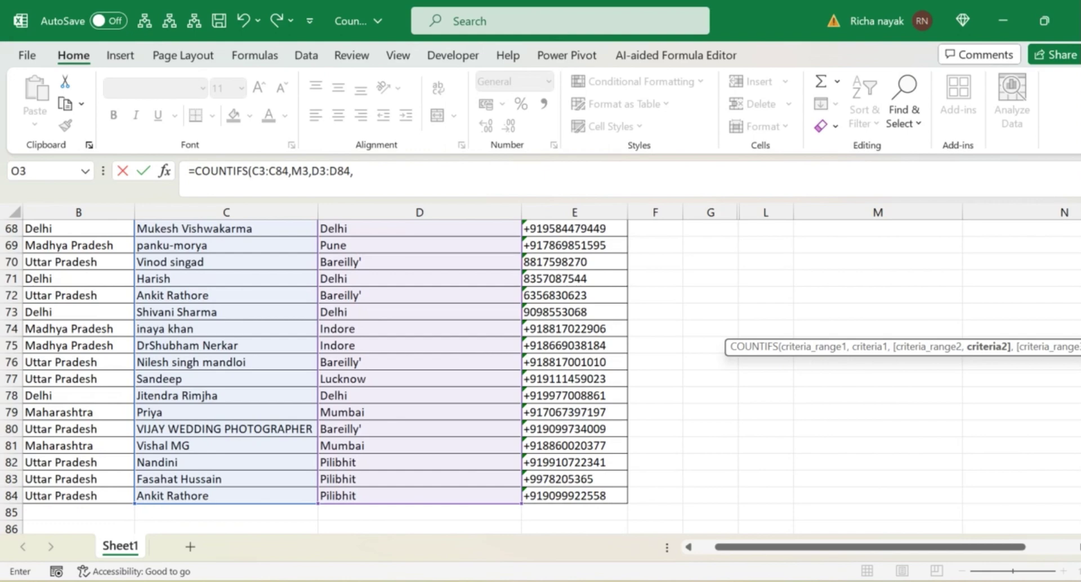
pyautogui.scroll(20, 1036, 496)
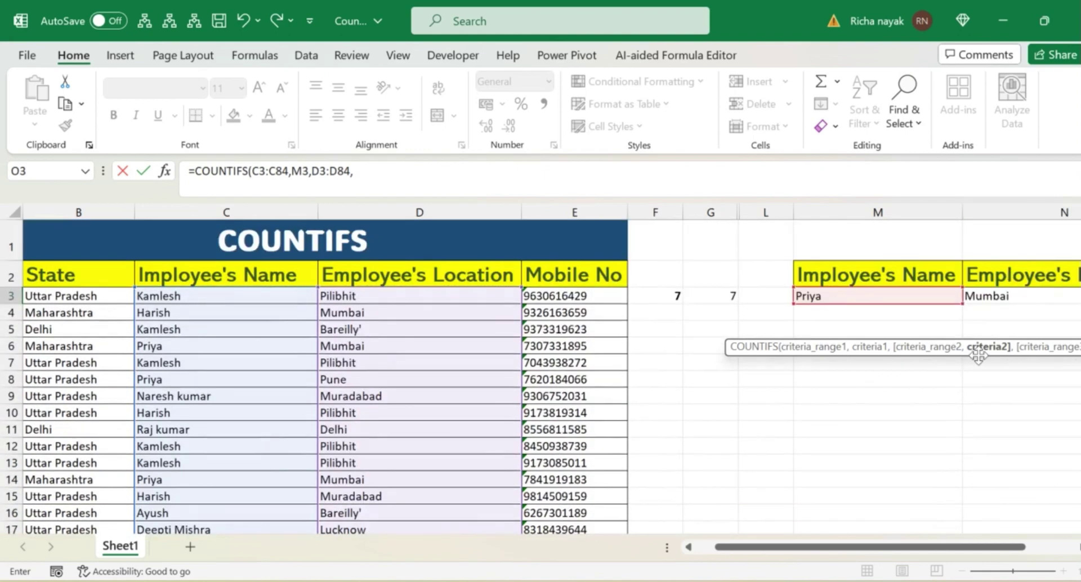
pyautogui.hscroll(2, 983, 300)
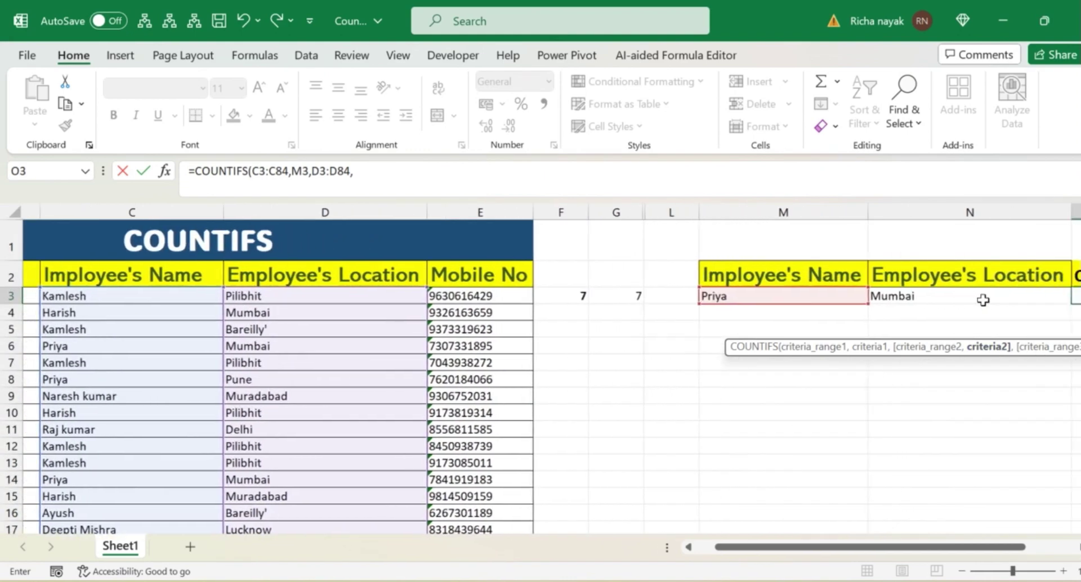
pyautogui.hscroll(2, 983, 300)
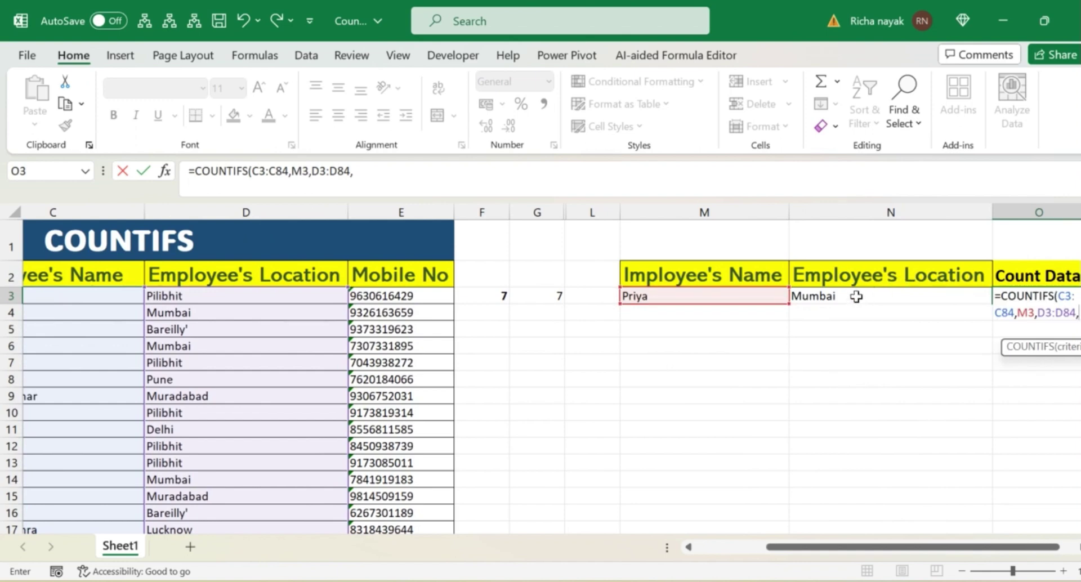
pyautogui.click(856, 297)
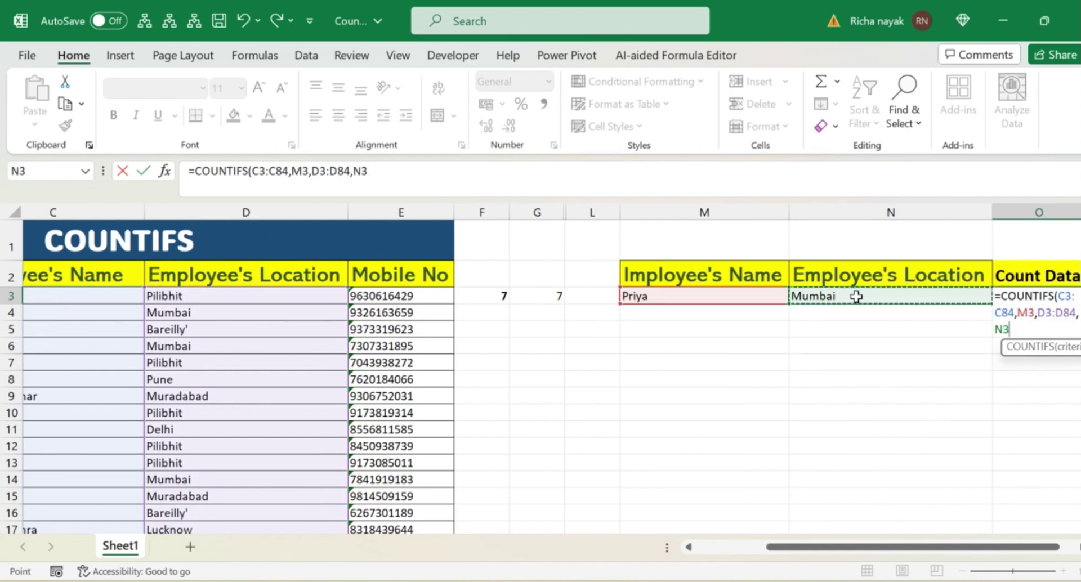
pyautogui.press('Return')
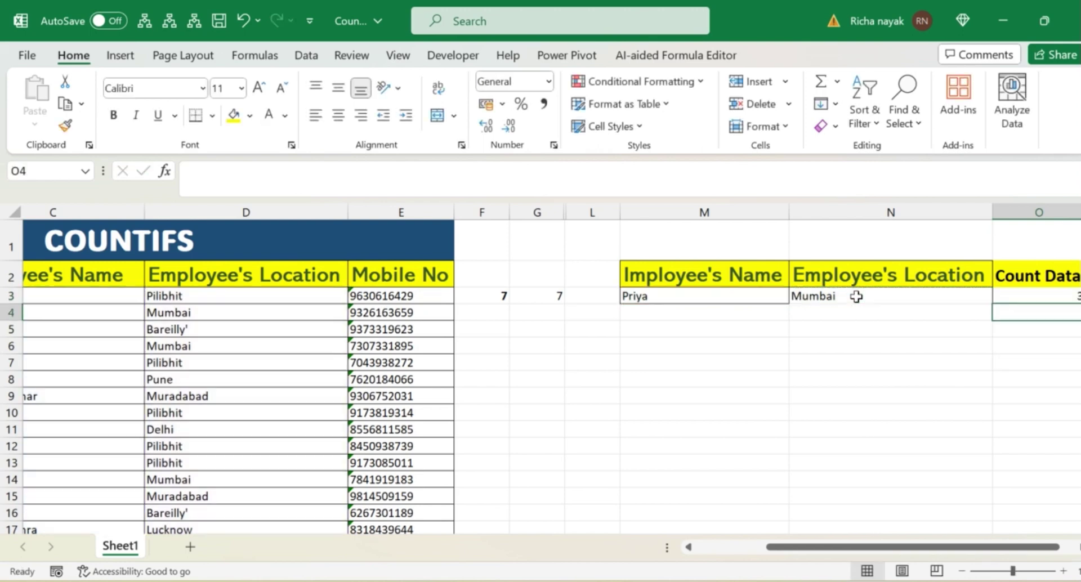
# Review the criteria table headers, the name and Mumbai criteria, and the count of 3
pyautogui.hscroll(2, 855, 296)
pyautogui.press('Up')
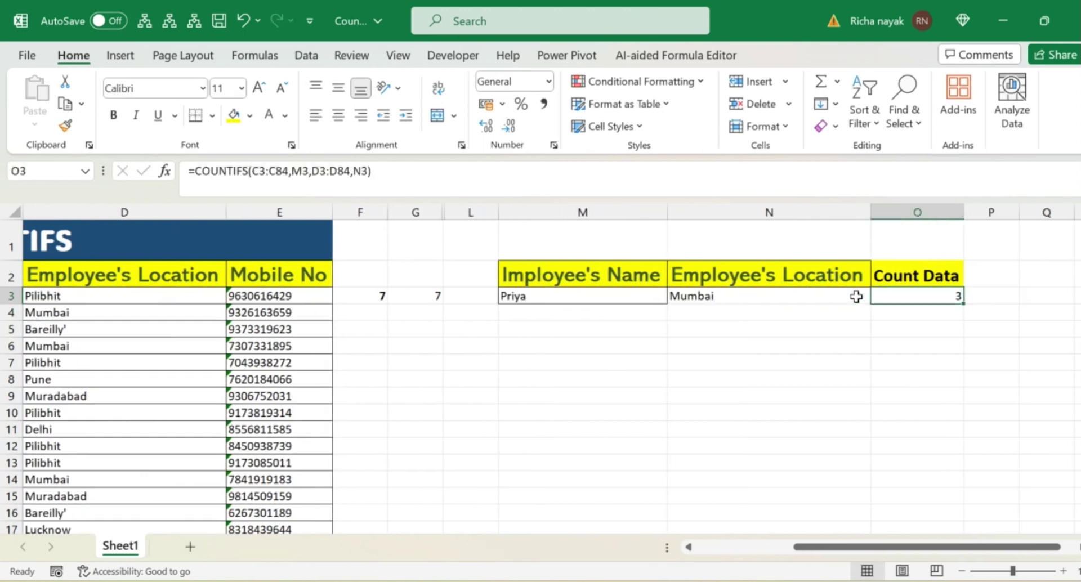
pyautogui.press('Left')
pyautogui.press('Left')
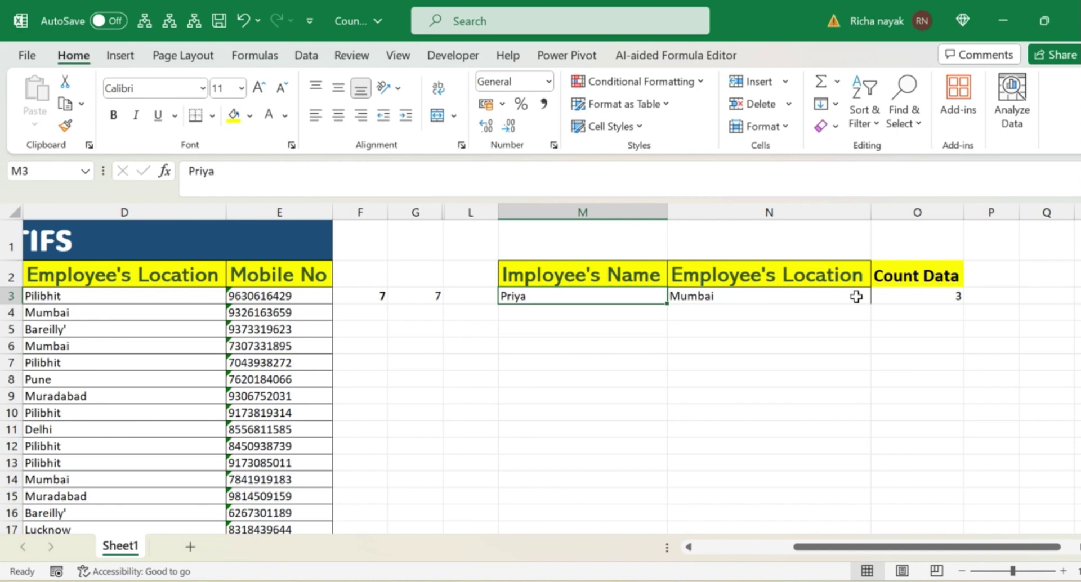
pyautogui.hotkey('shift', 'Right')
pyautogui.hotkey('shift', 'Right')
pyautogui.hotkey('shift', 'Right')
pyautogui.hotkey('shift', 'Left')
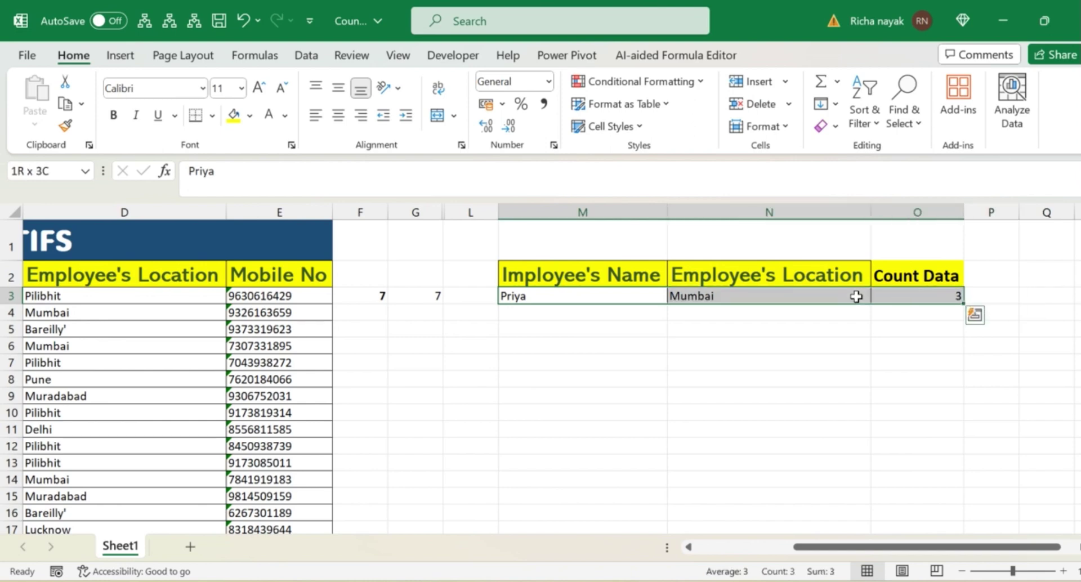
pyautogui.press('Up')
pyautogui.press('Right')
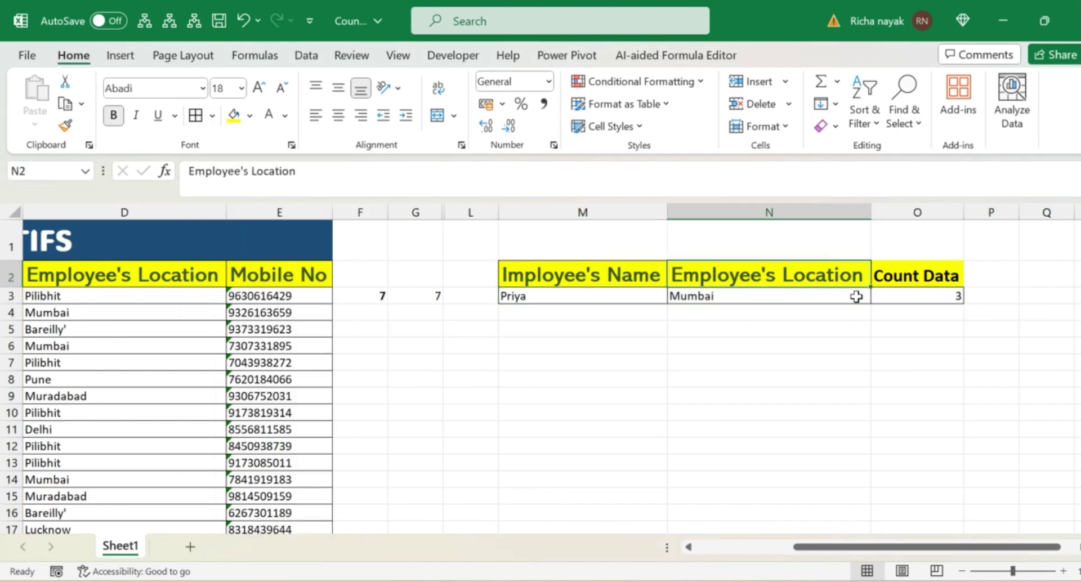
pyautogui.press('Up')
pyautogui.press('Right')
pyautogui.press('Down')
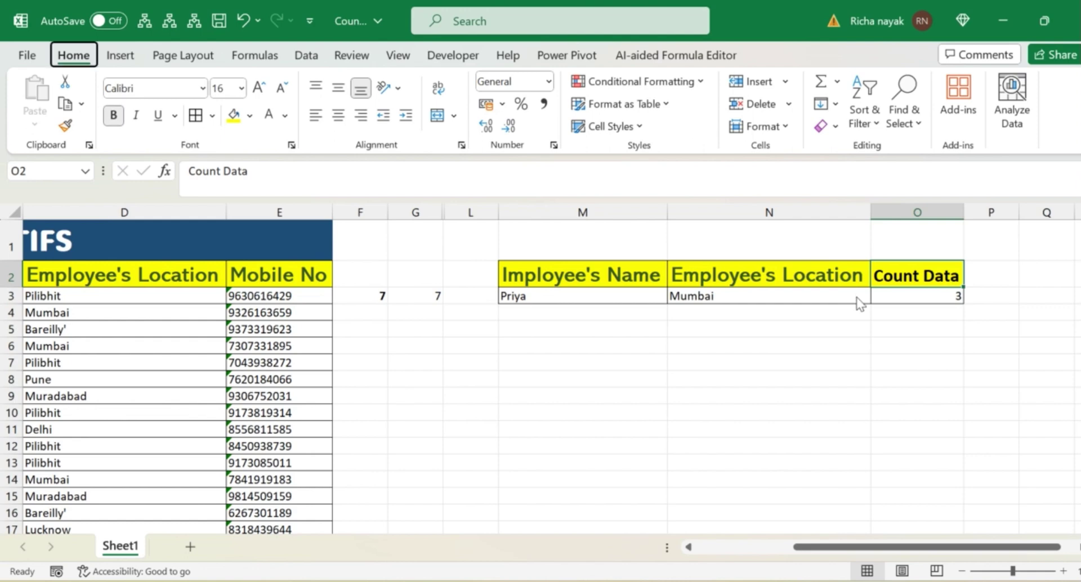
pyautogui.press('Right')
pyautogui.press('Left')
pyautogui.press('Left')
pyautogui.press('Left')
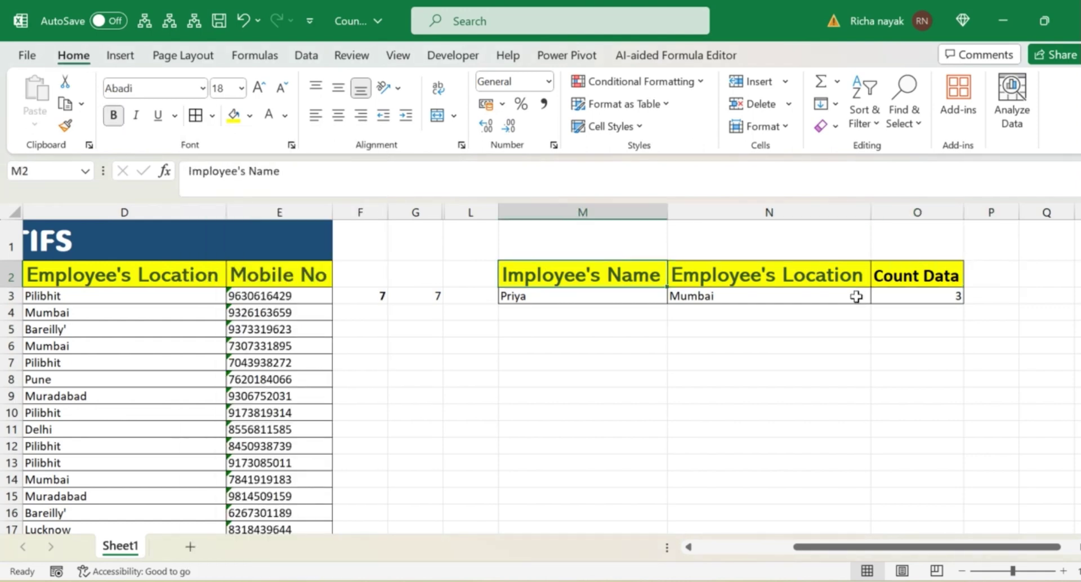
pyautogui.press('Left')
pyautogui.press('Right')
pyautogui.press('Down')
pyautogui.press('Right')
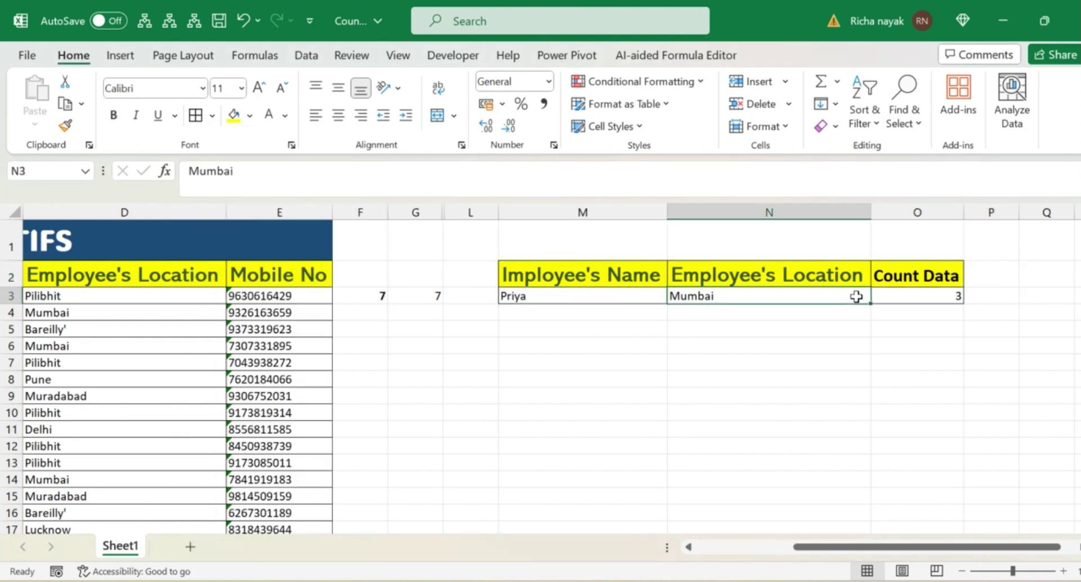
pyautogui.press('Right')
pyautogui.press('Left')
pyautogui.press('Left')
pyautogui.press('Left')
pyautogui.press('Left')
pyautogui.press('Left')
pyautogui.press('Up')
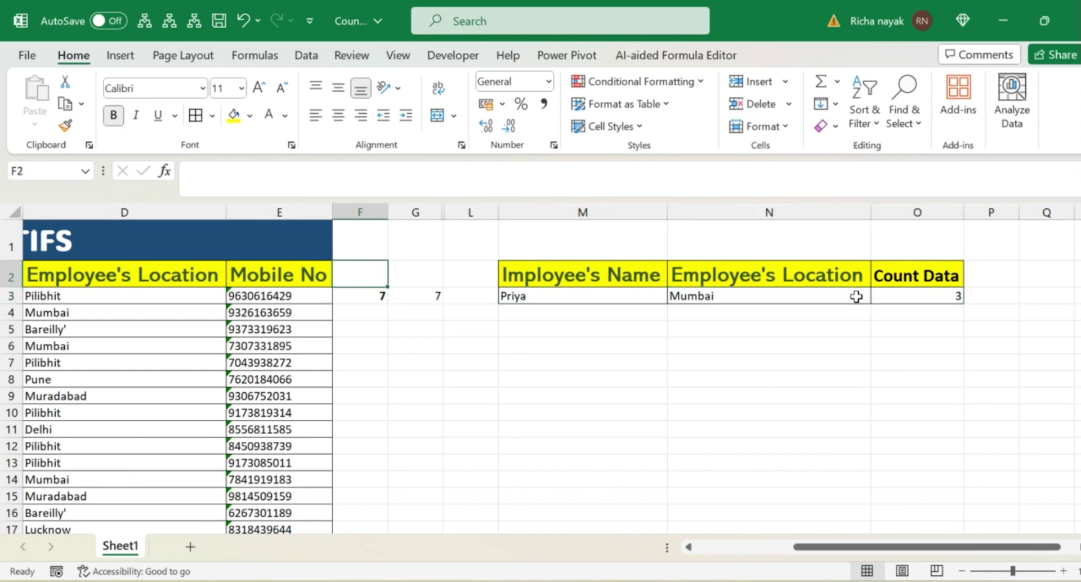
pyautogui.press('Left')
pyautogui.hotkey('ctrl', 'shift', 'Left')
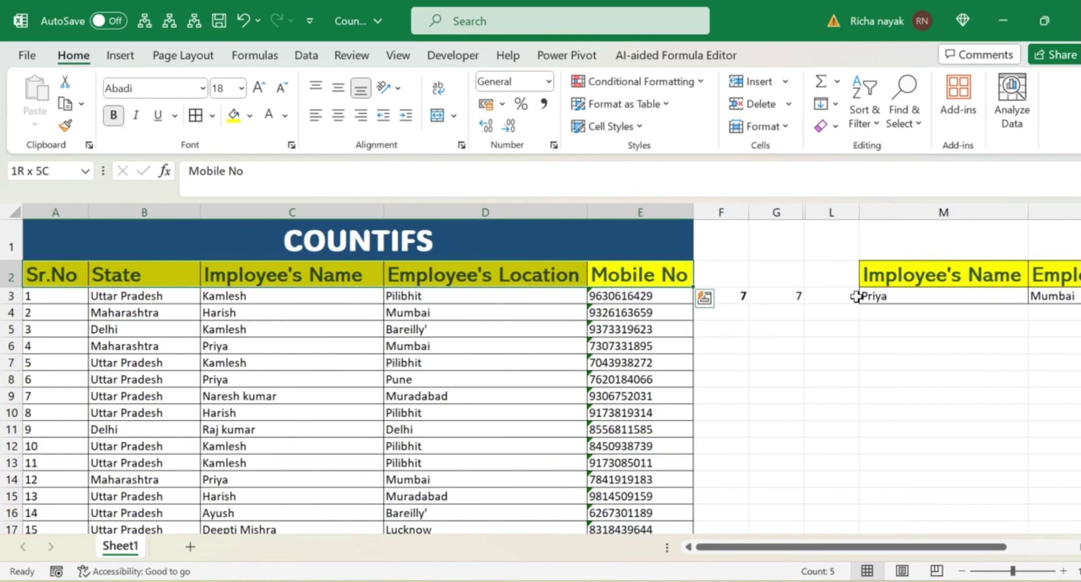
pyautogui.hotkey('ctrl', 'shift', 'l')
pyautogui.press('Right')
pyautogui.press('Right')
pyautogui.press('Left')
pyautogui.press('Left')
pyautogui.press('Left')
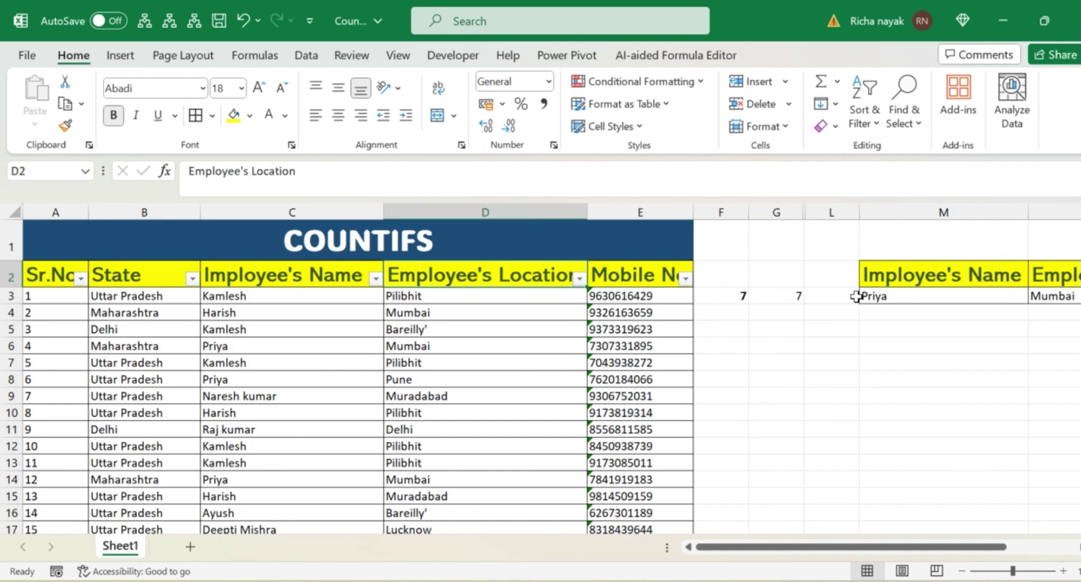
pyautogui.hotkey('alt', 'Down')
pyautogui.press('Down')
pyautogui.press('Down')
pyautogui.press('Down')
pyautogui.press('Down')
pyautogui.press('Down')
pyautogui.press('space')
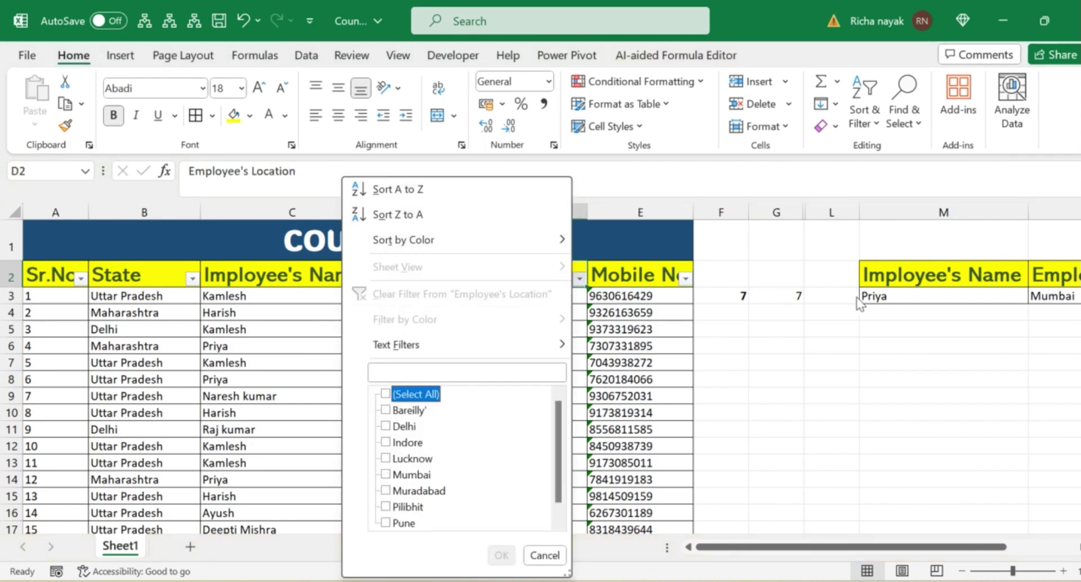
pyautogui.press('Down')
pyautogui.press('Down')
pyautogui.press('Down')
pyautogui.press('Down')
pyautogui.press('Down')
pyautogui.press('Down')
pyautogui.press('Down')
pyautogui.press('Up')
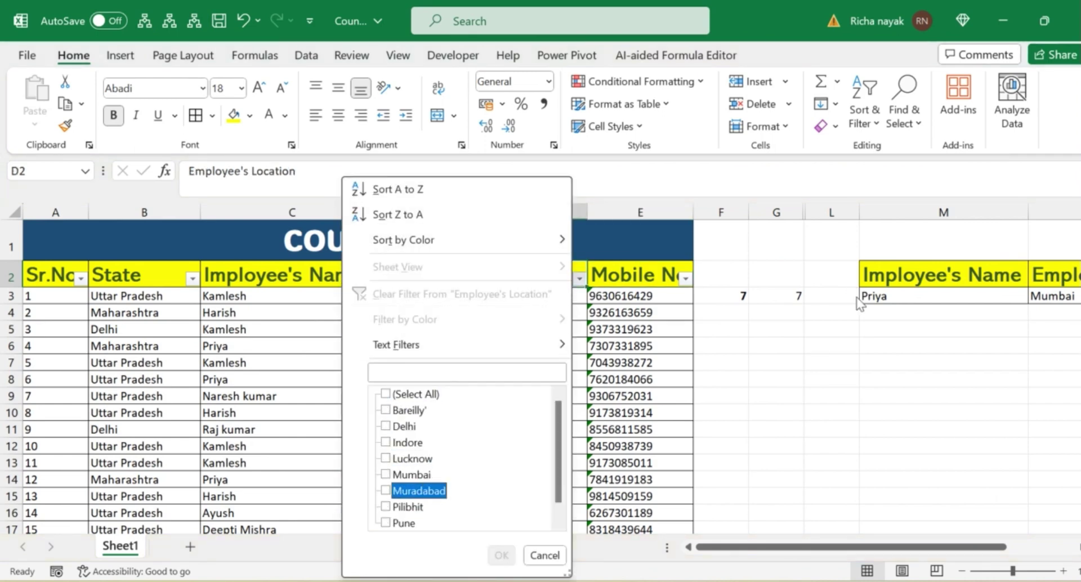
pyautogui.press('Up')
pyautogui.press('space')
pyautogui.press('Return')
pyautogui.press('Left')
pyautogui.hotkey('alt', 'Down')
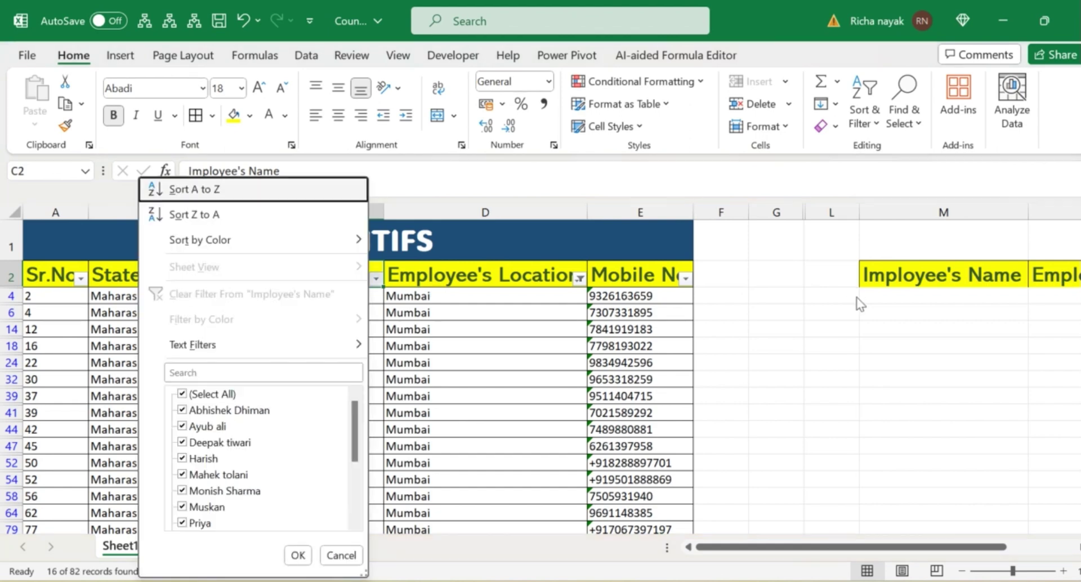
pyautogui.press('Down')
pyautogui.press('Down')
pyautogui.press('Down')
pyautogui.press('Down')
pyautogui.press('Down')
pyautogui.press('space')
pyautogui.press('Down')
pyautogui.press('Down')
pyautogui.press('Down')
pyautogui.press('Down')
pyautogui.press('Down')
pyautogui.press('Down')
pyautogui.press('Down')
pyautogui.press('Down')
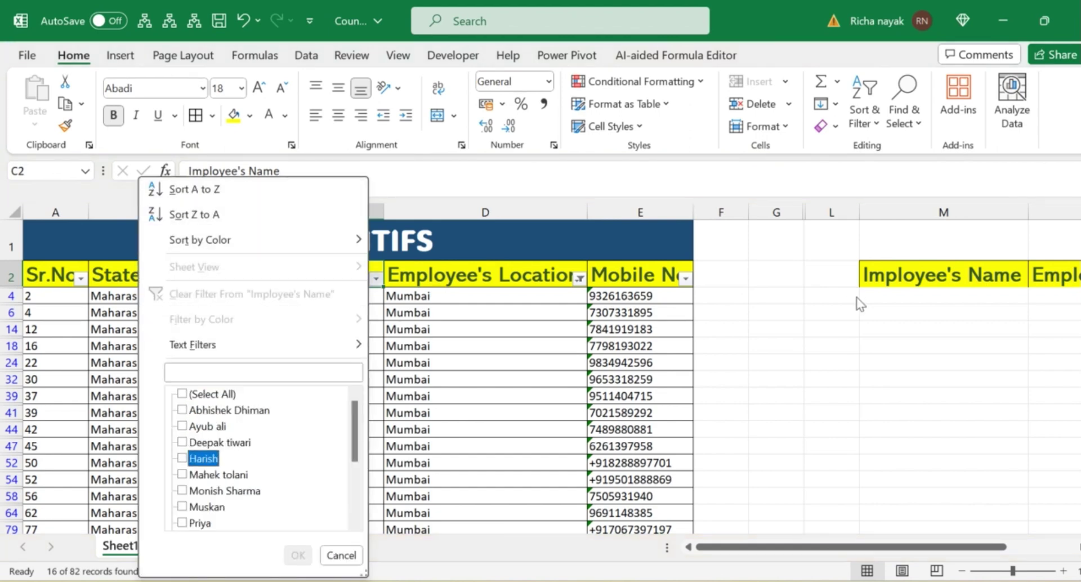
pyautogui.press('space')
pyautogui.press('Return')
pyautogui.press('Down')
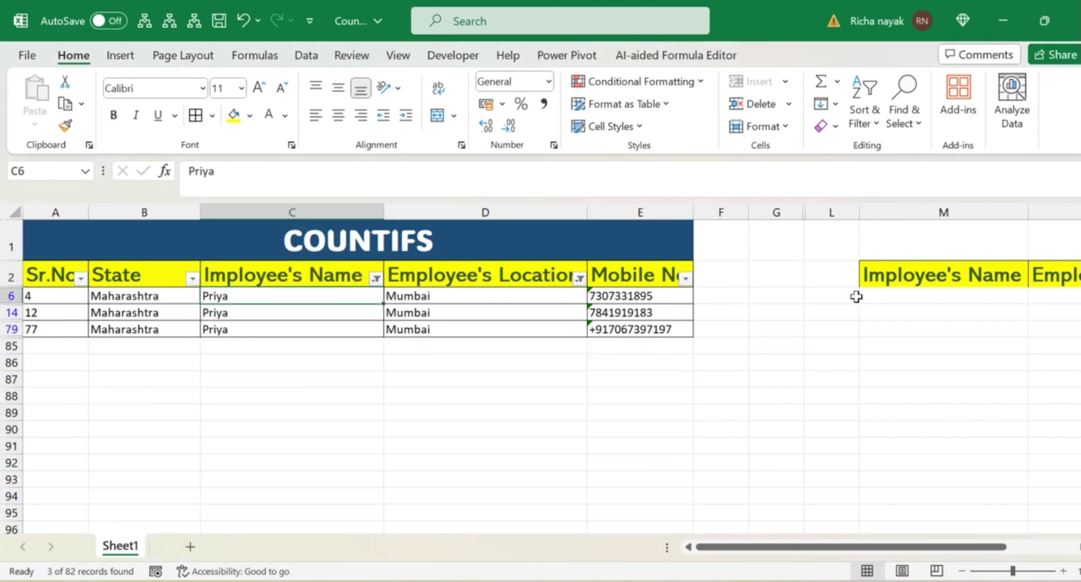
pyautogui.hotkey('ctrl', 'shift', 'Down')
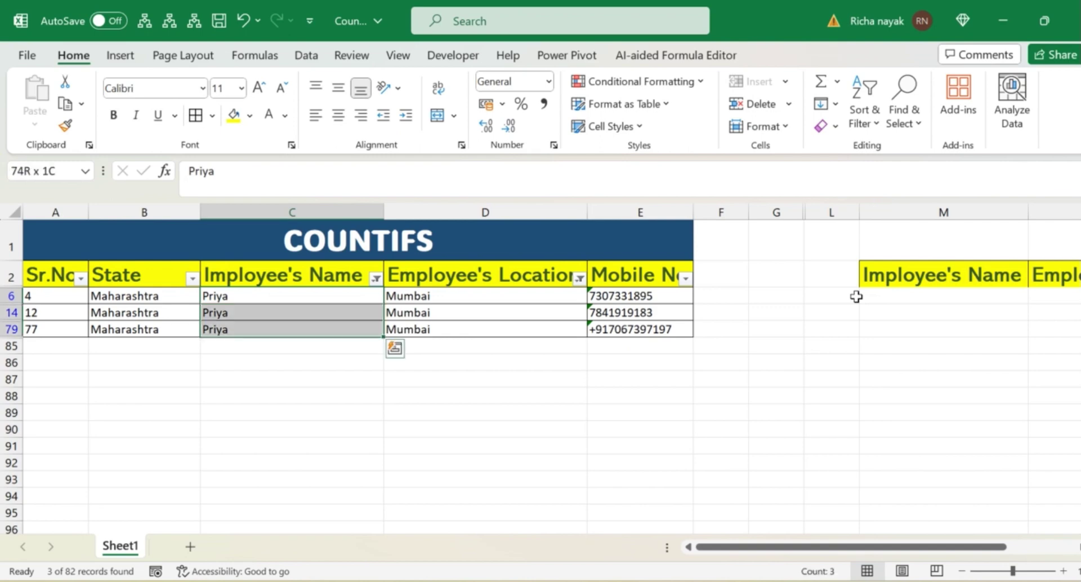
pyautogui.press('Right')
pyautogui.press('Right')
pyautogui.press('Right')
pyautogui.press('Right')
pyautogui.press('Right')
pyautogui.hscroll(2, 856, 297)
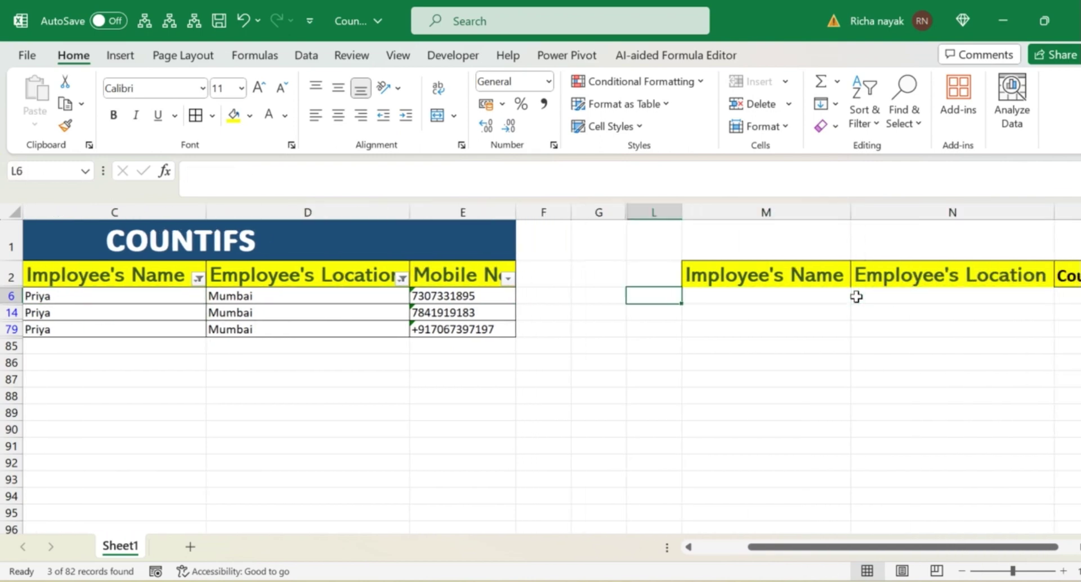
pyautogui.press('Left')
pyautogui.press('Left')
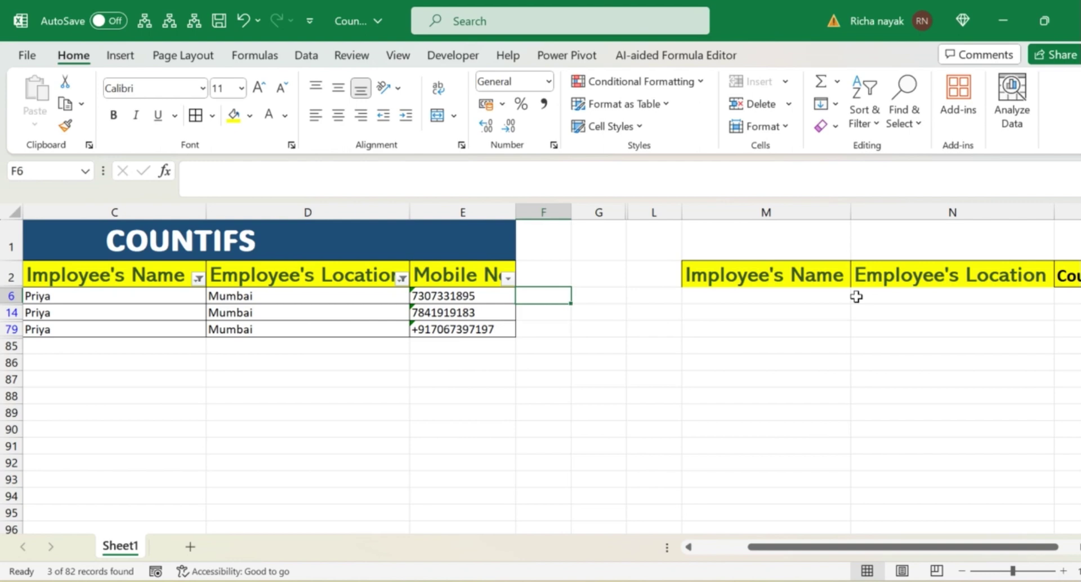
pyautogui.hotkey('ctrl', 'shift', 'l')
pyautogui.hscroll(1, 967, 371)
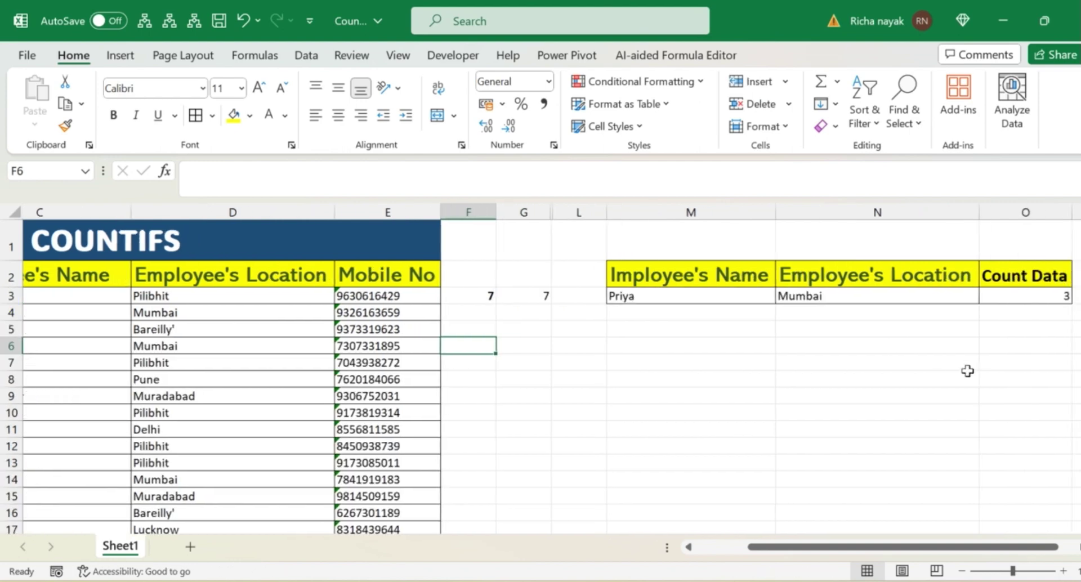
pyautogui.hscroll(1, 967, 370)
pyautogui.click(985, 294)
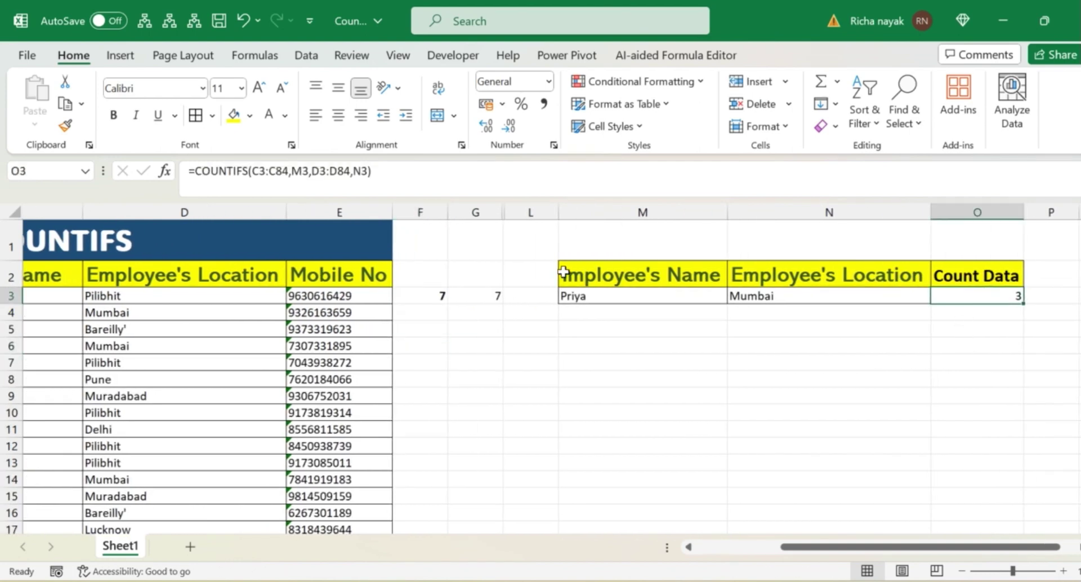
pyautogui.click(487, 298)
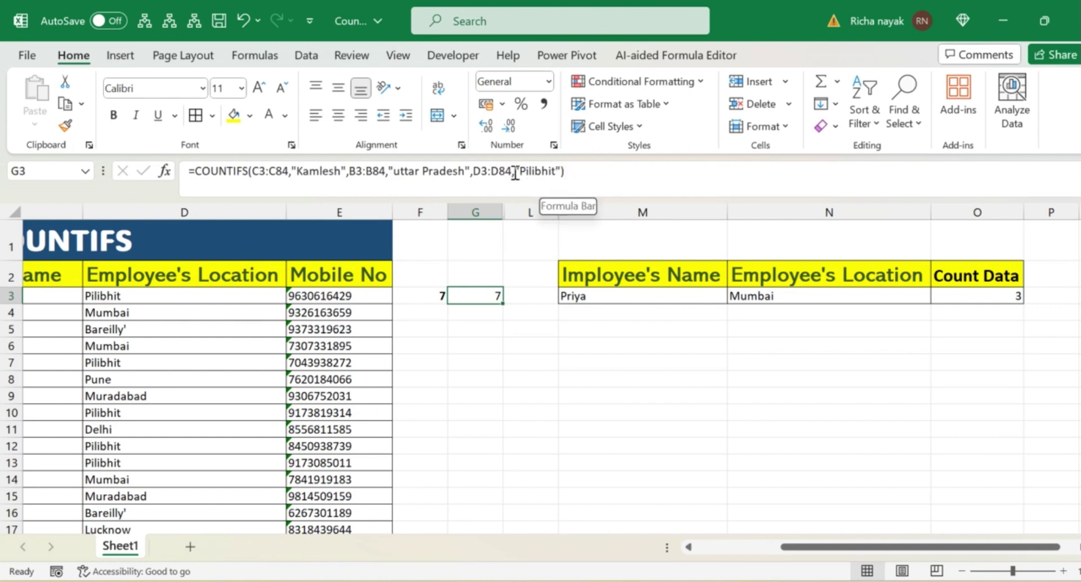
pyautogui.click(684, 300)
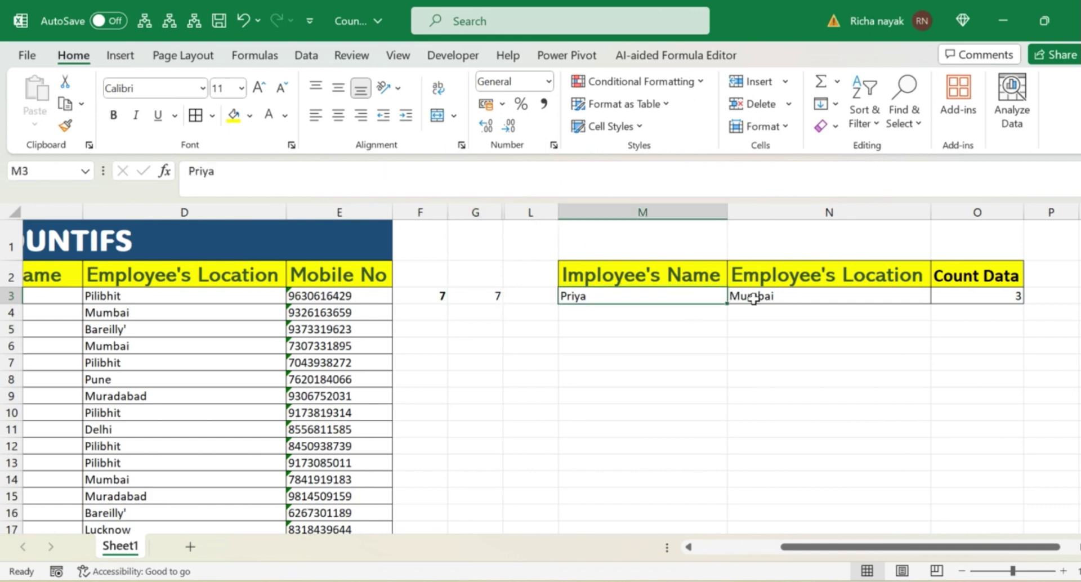
pyautogui.click(939, 297)
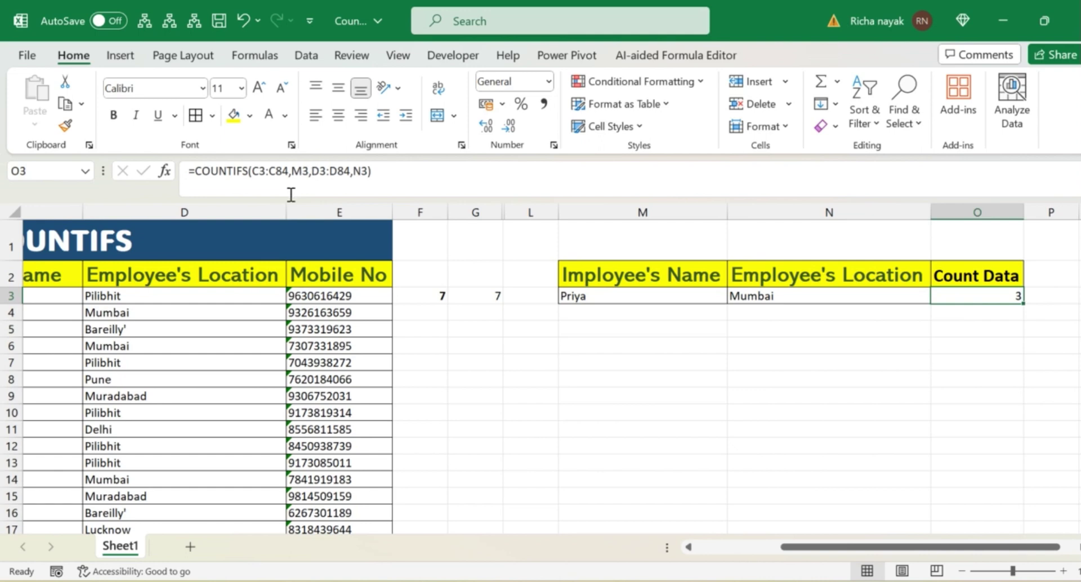
pyautogui.click(608, 292)
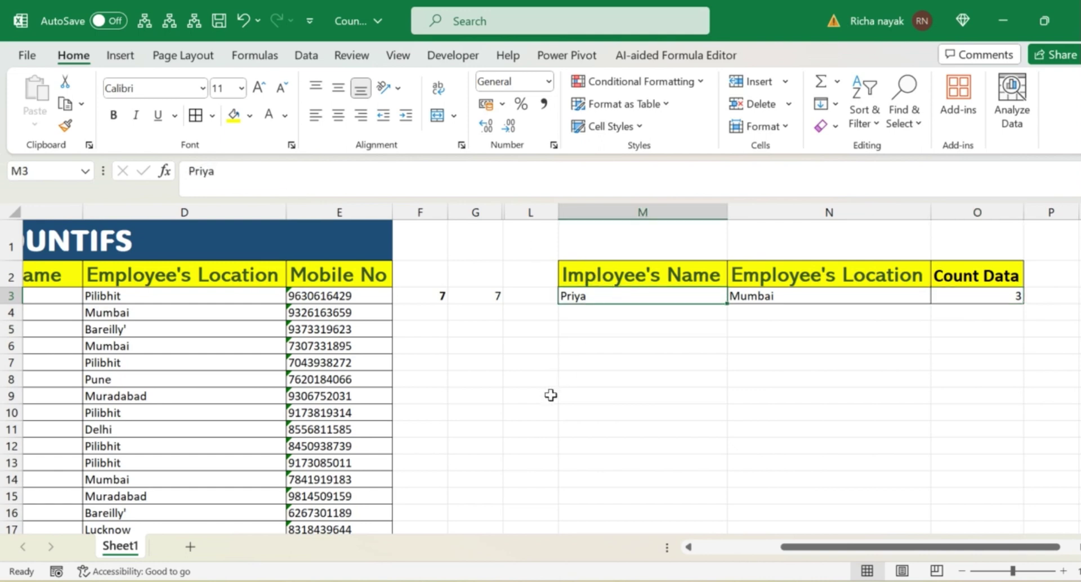
pyautogui.hscroll(-5, 551, 396)
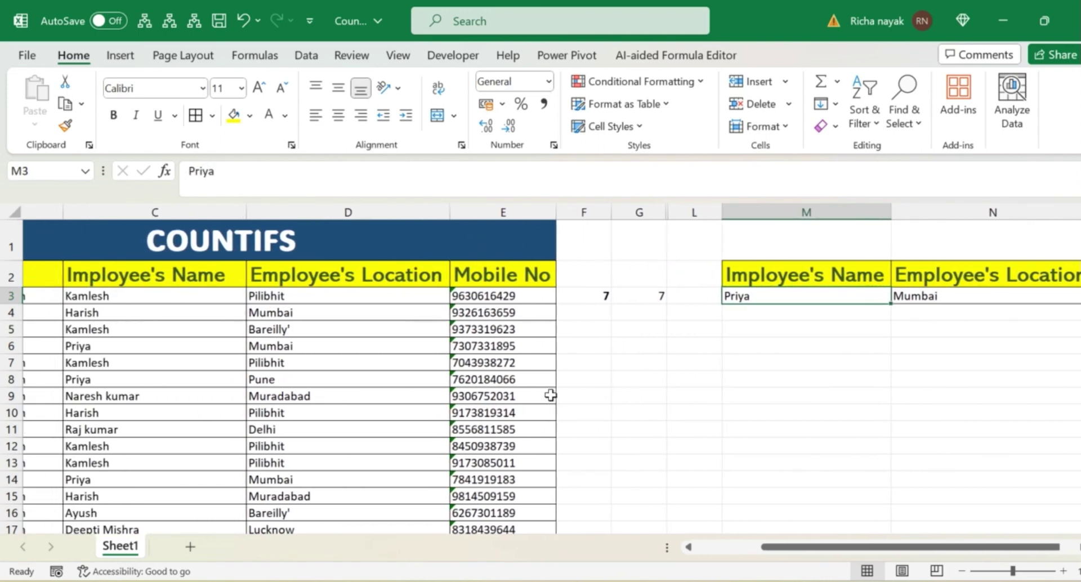
pyautogui.hscroll(-2, 551, 396)
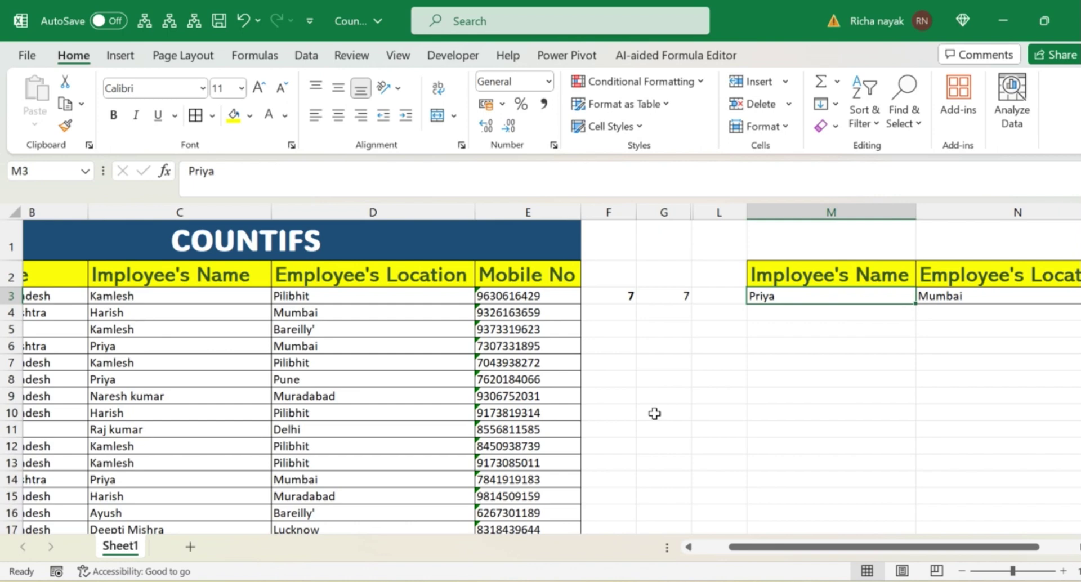
pyautogui.scroll(-1, 678, 431)
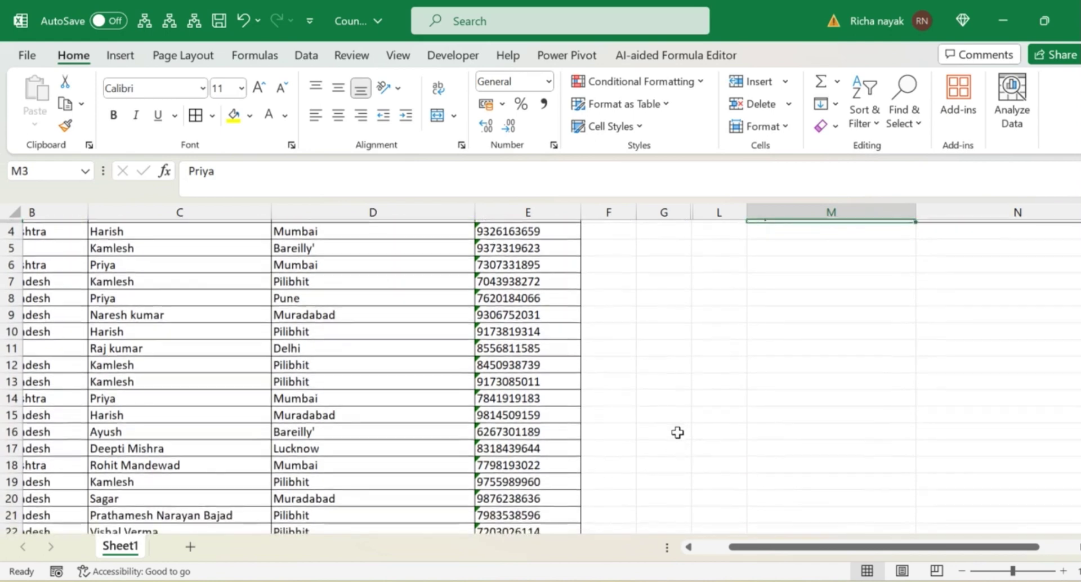
pyautogui.scroll(-1, 677, 432)
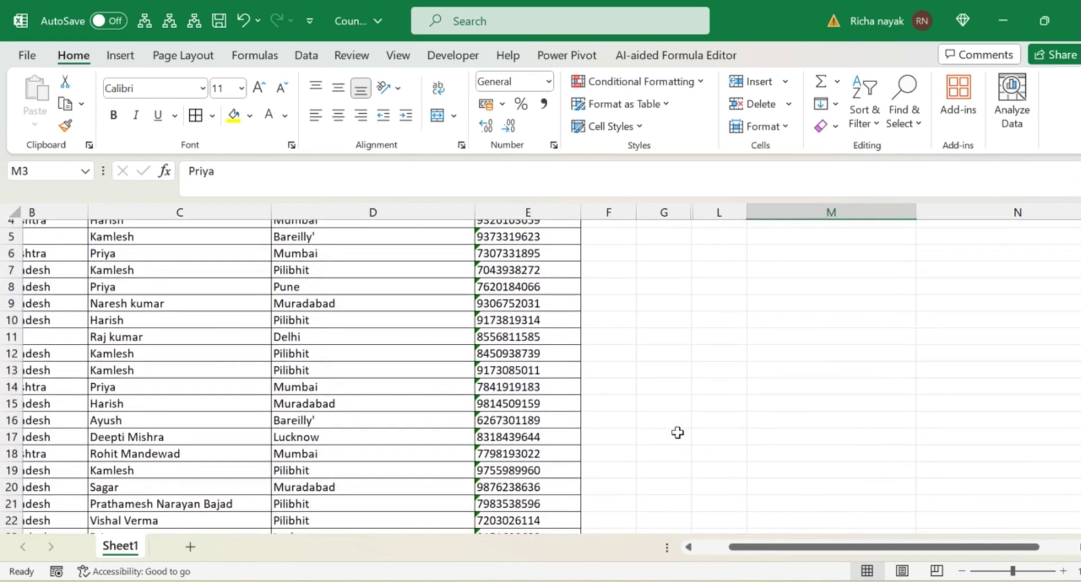
# Copy the employee name in C18 into the name criterion cell M3
pyautogui.click(153, 442)
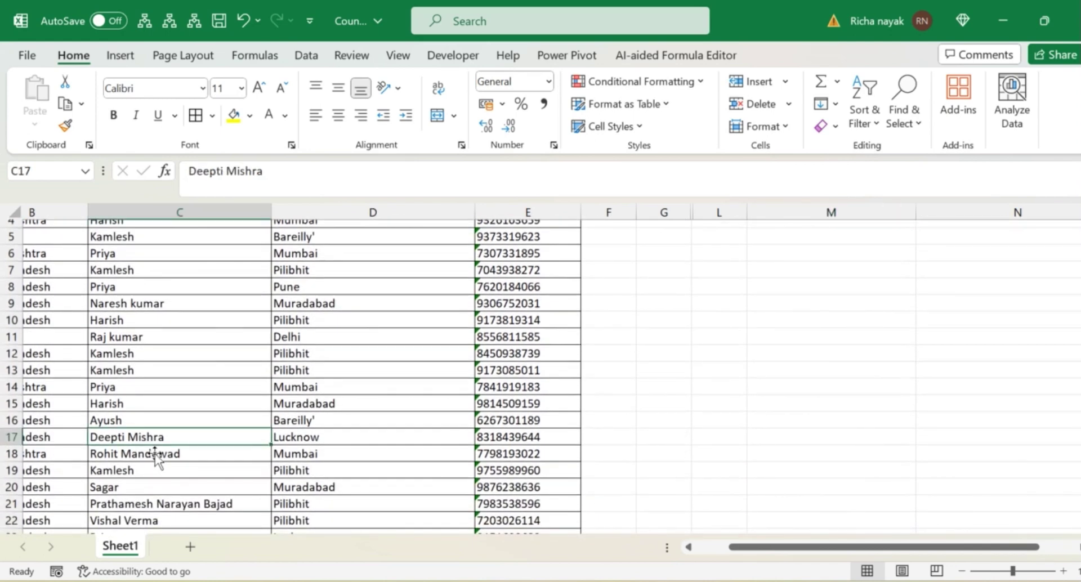
pyautogui.press('Tab')
pyautogui.press('Return')
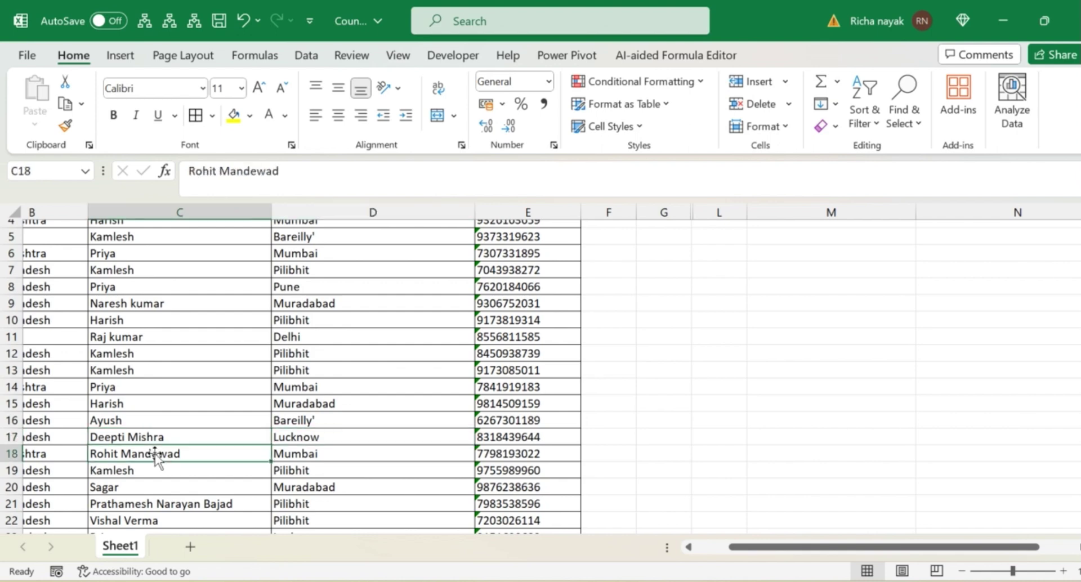
pyautogui.hotkey('ctrl', 'c')
pyautogui.press('Right')
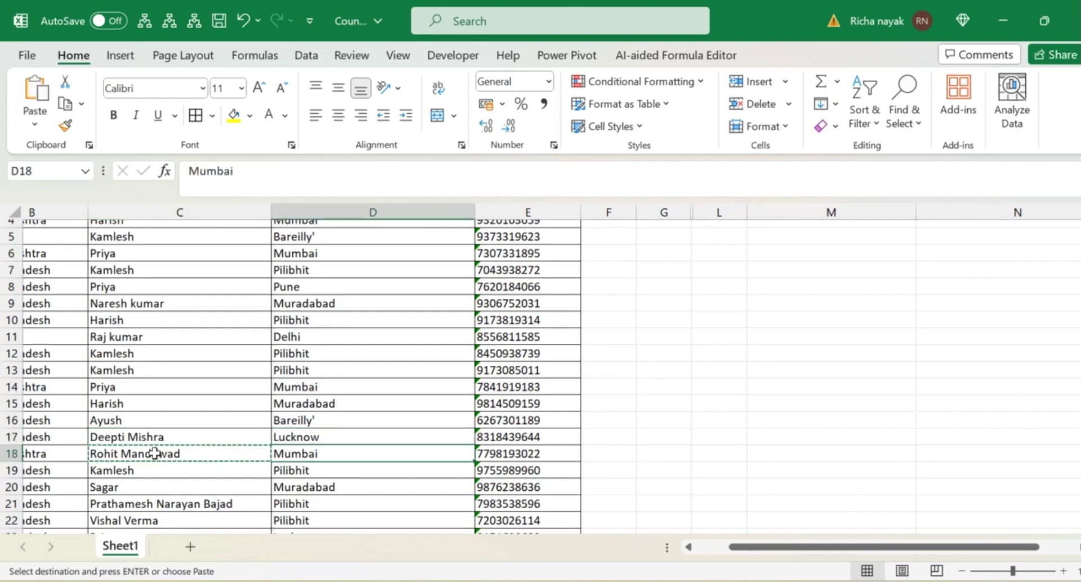
pyautogui.press('Right')
pyautogui.press('Right')
pyautogui.press('Right')
pyautogui.press('Right')
pyautogui.press('Right')
pyautogui.hotkey('ctrl', 'Up')
pyautogui.hotkey('ctrl', 'Up')
pyautogui.press('Down')
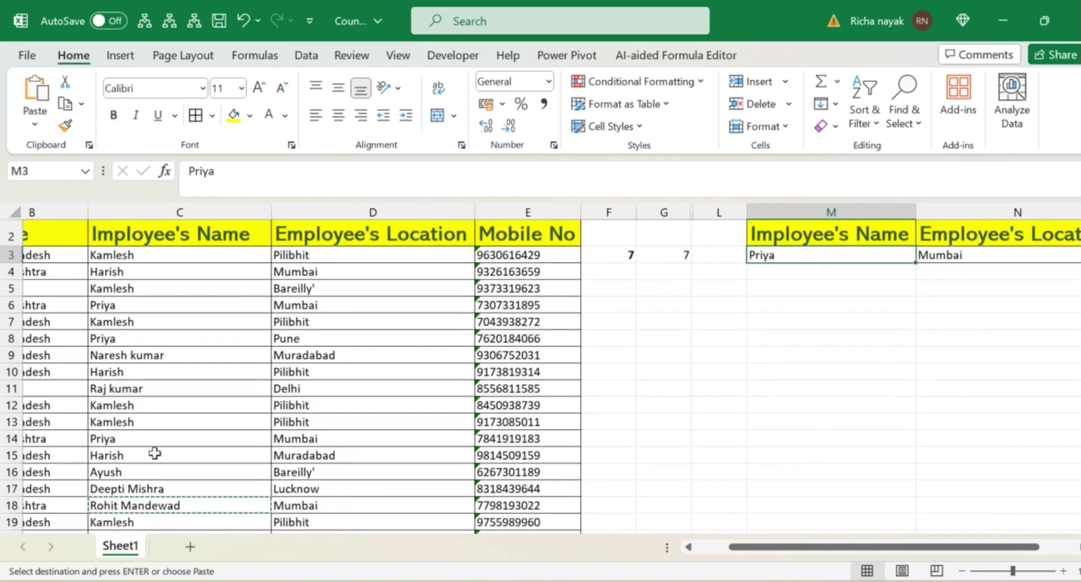
pyautogui.hotkey('ctrl', 'v')
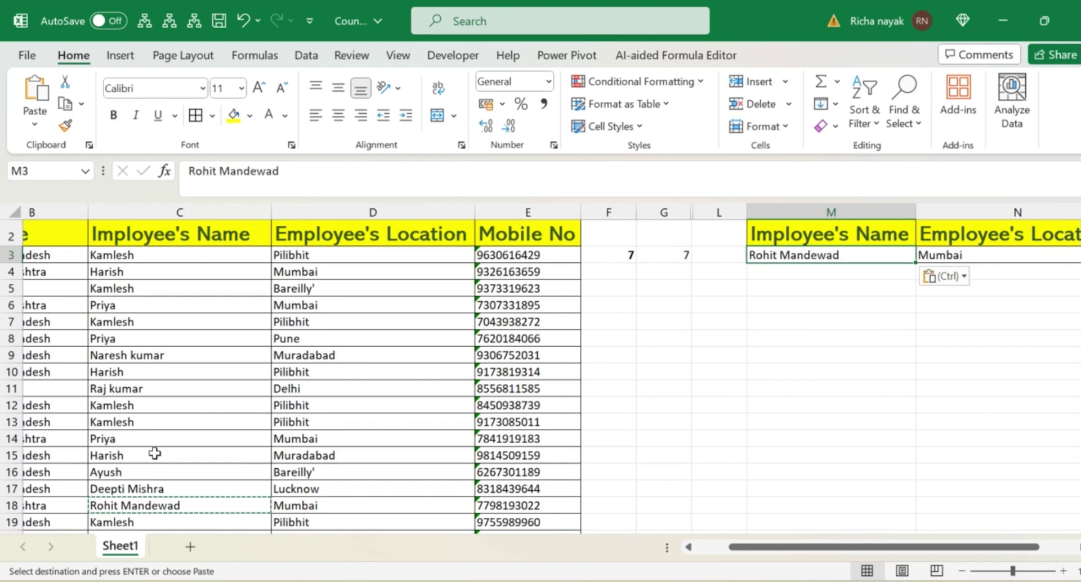
# Confirm the O3 count drops to 1 and save the workbook
pyautogui.press('Right')
pyautogui.press('Right')
pyautogui.press('Right')
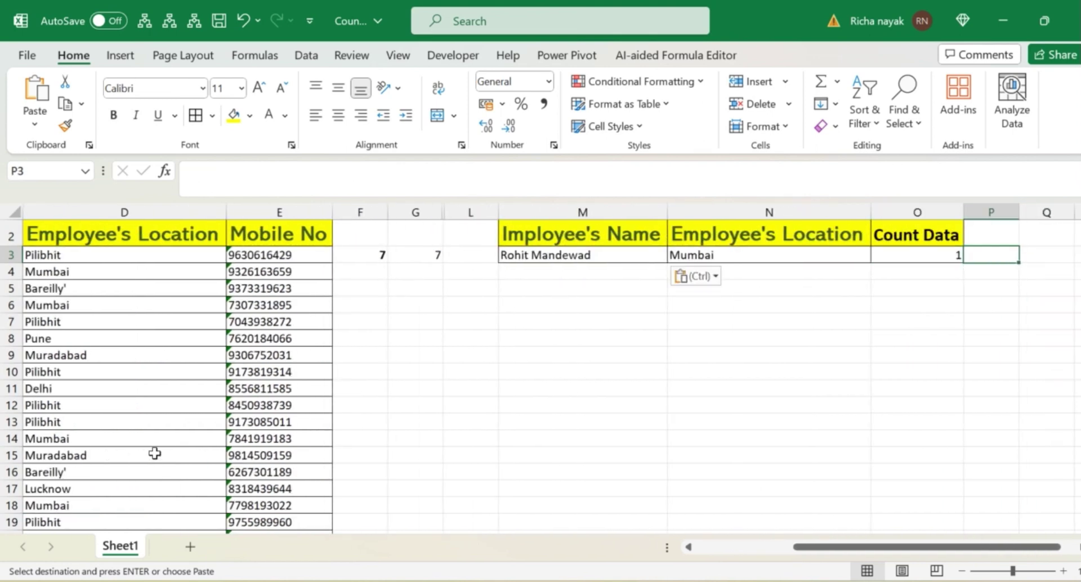
pyautogui.press('Left')
pyautogui.hotkey('ctrl', 's')
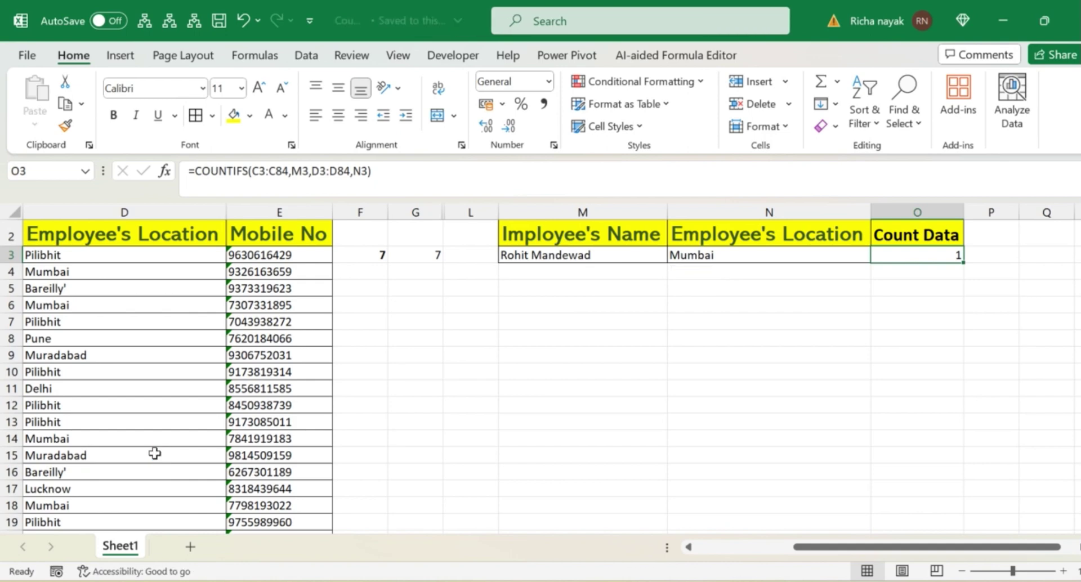
# Enter Delhi as the location criterion in N3
pyautogui.press('Left')
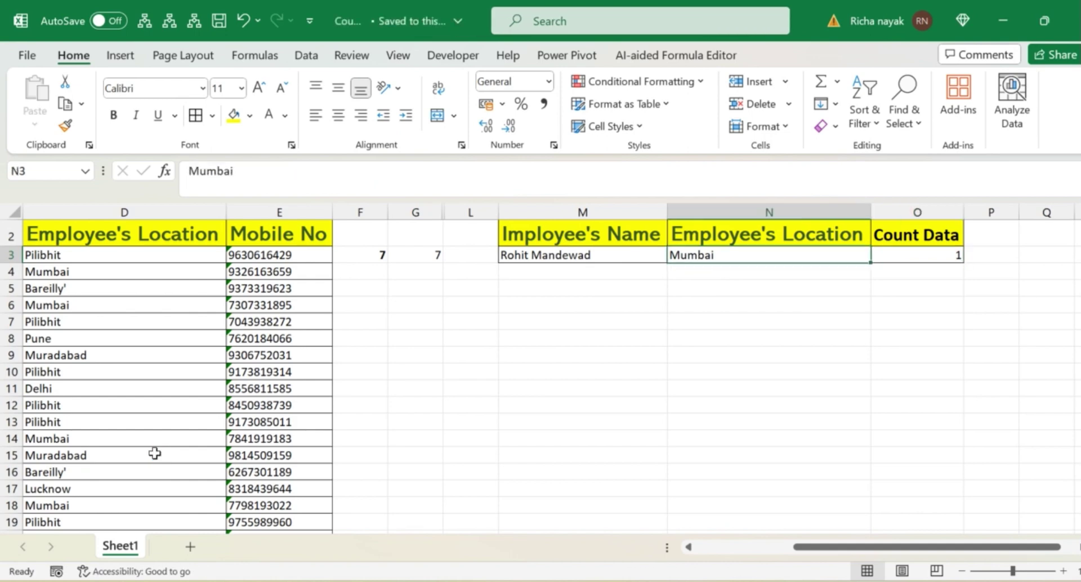
pyautogui.write('F')
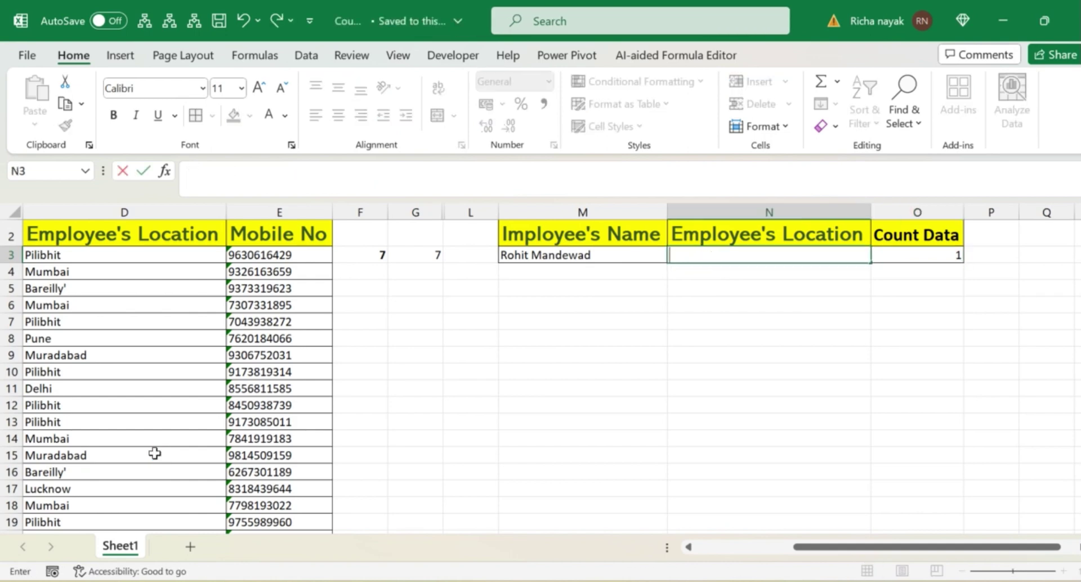
pyautogui.write('Delhi')
pyautogui.press('Return')
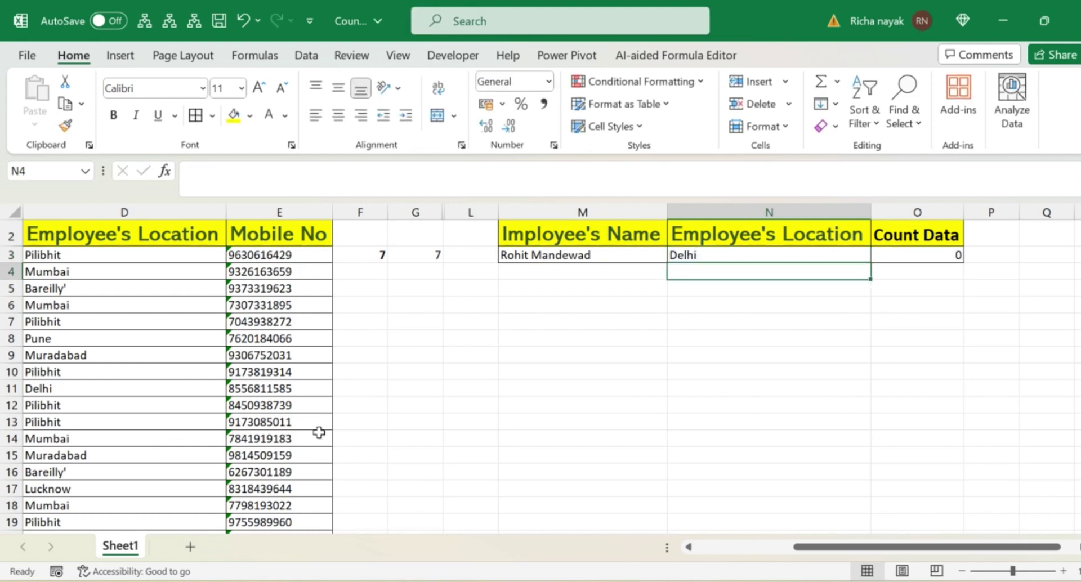
# Clear both criteria cells M3:N3 so the count shows 0
pyautogui.moveTo(713, 255); pyautogui.dragTo(604, 257)
pyautogui.press('Delete')
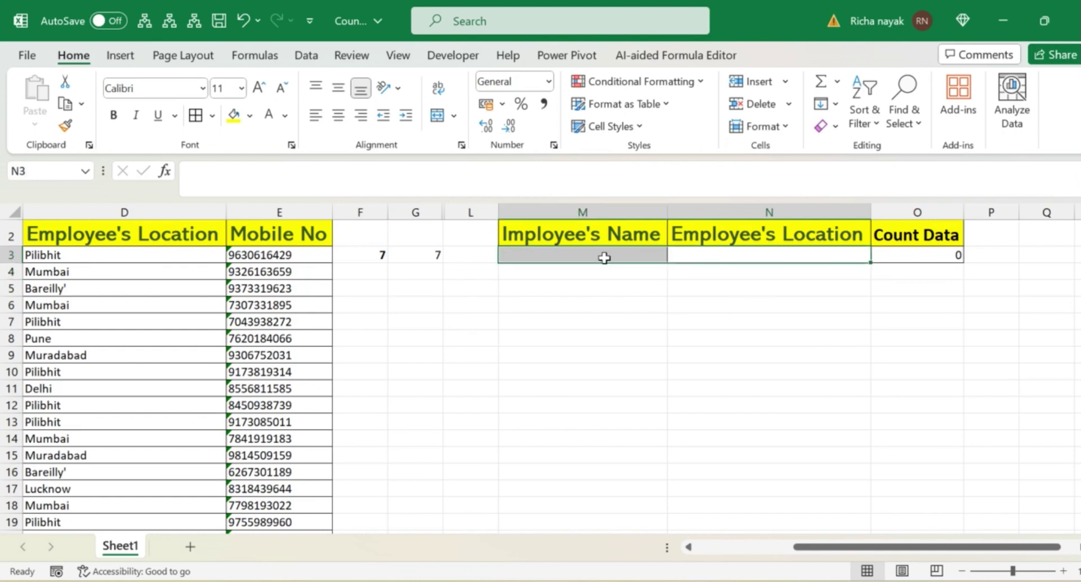
pyautogui.click(604, 258)
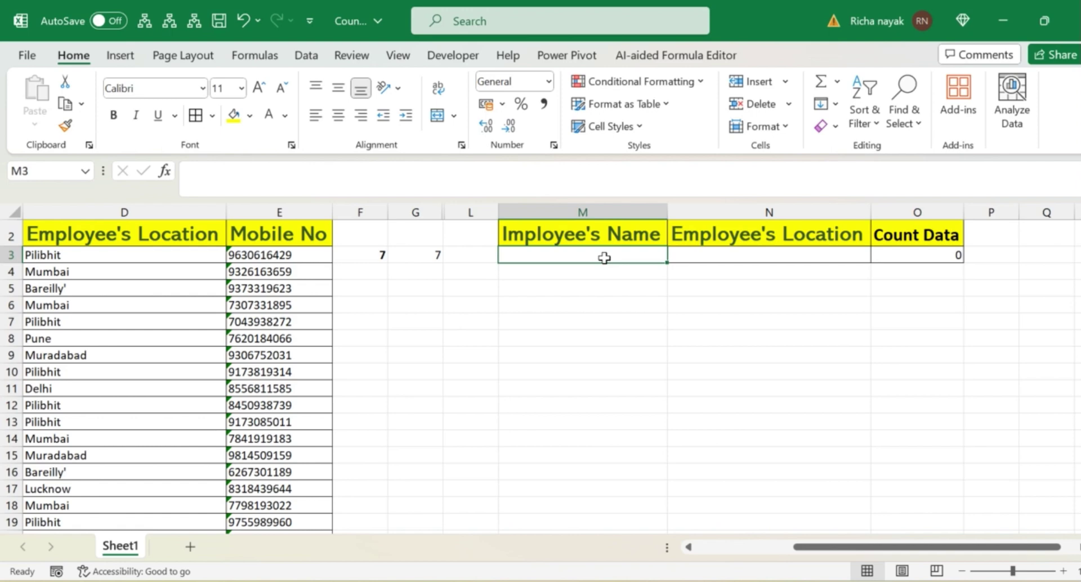
pyautogui.click(711, 254)
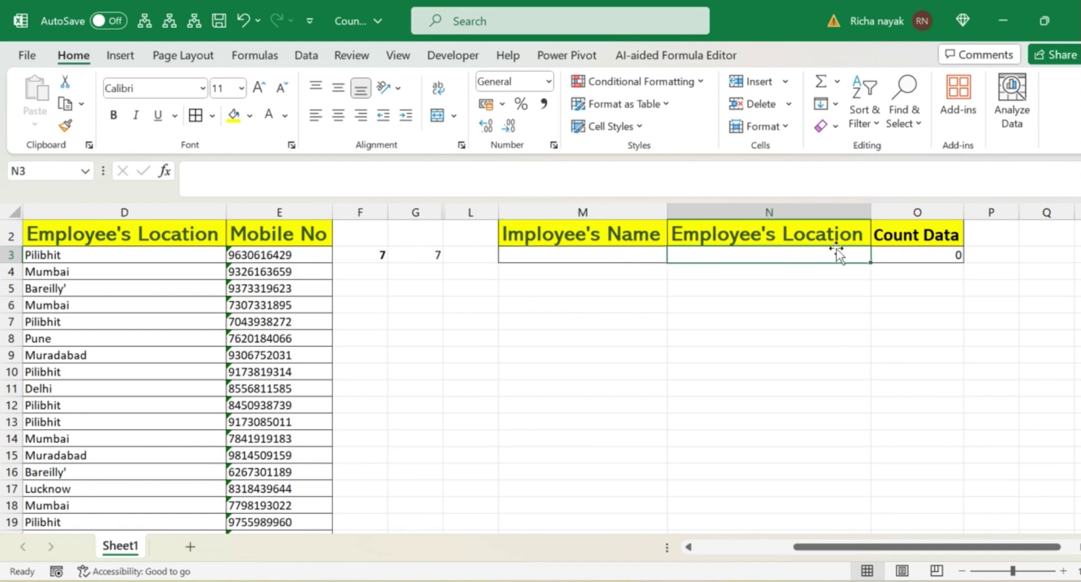
# Enter an employee name in M3 and Delhi in N3 as the criteria
pyautogui.hscroll(-1, 604, 395)
pyautogui.hscroll(-2, 604, 394)
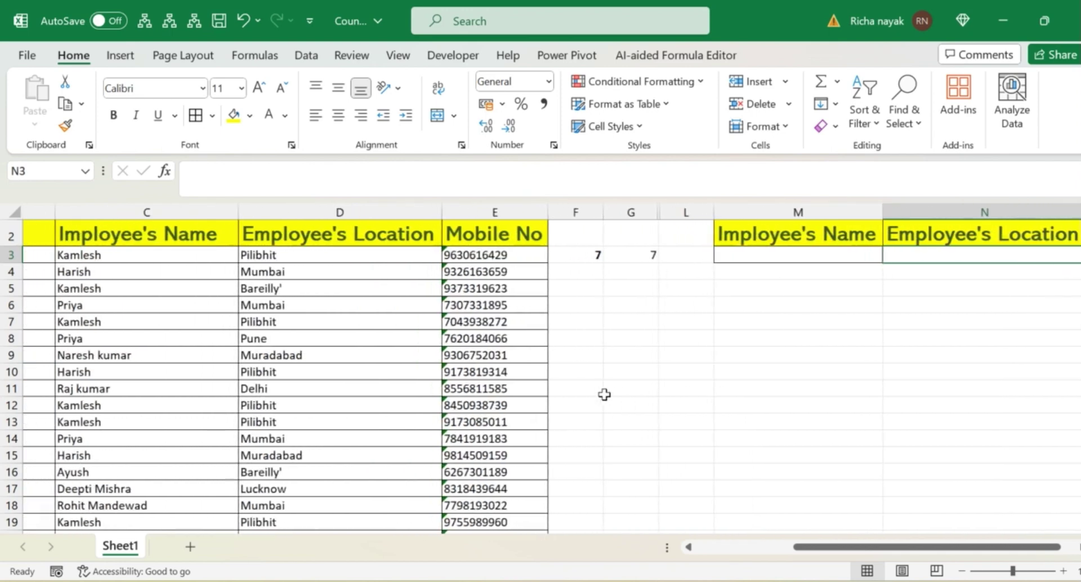
pyautogui.hscroll(2, 689, 378)
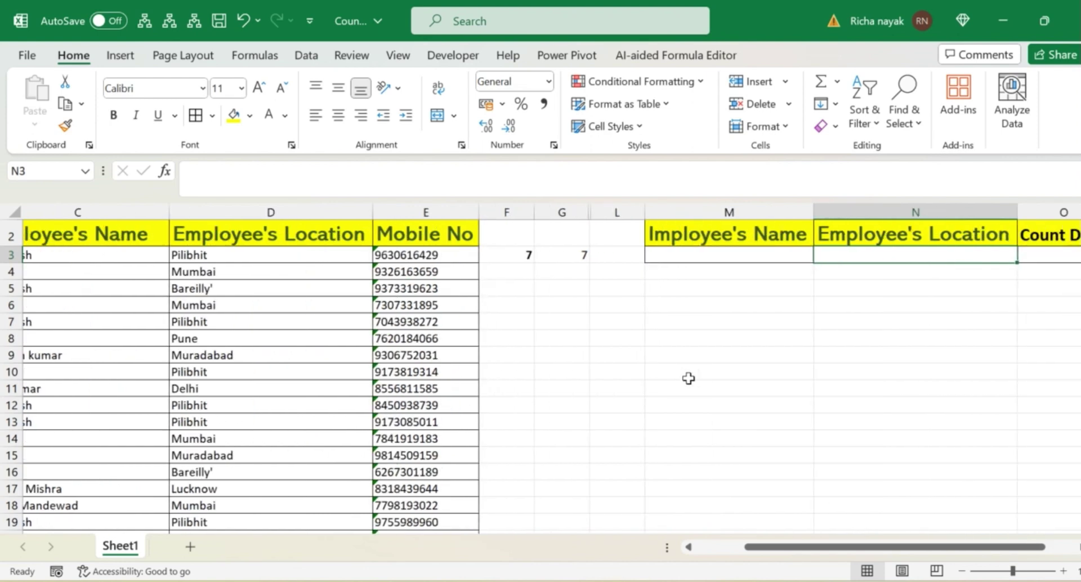
pyautogui.click(745, 255)
pyautogui.write('Ha')
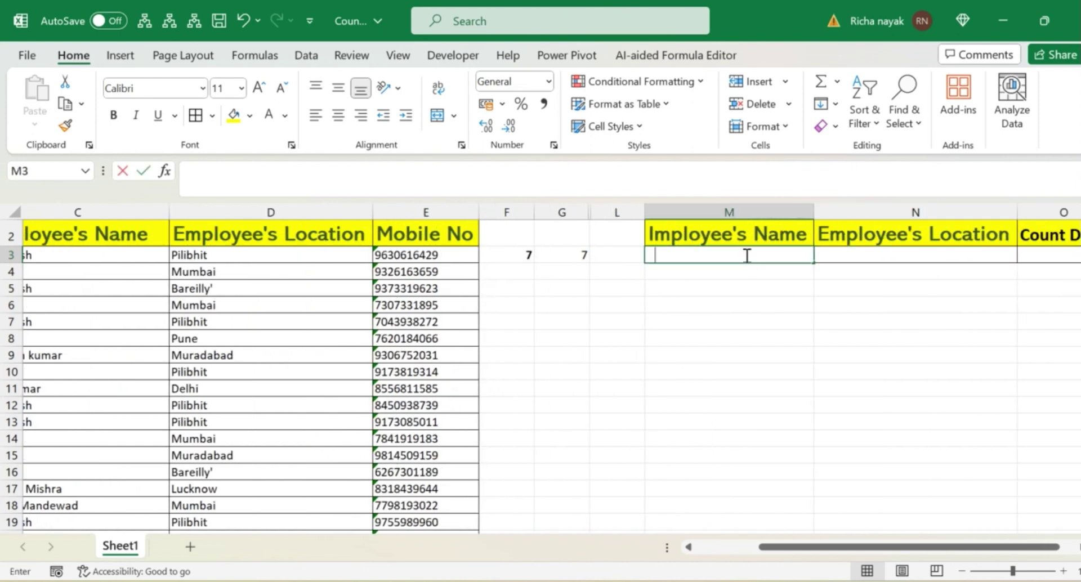
pyautogui.write('rish')
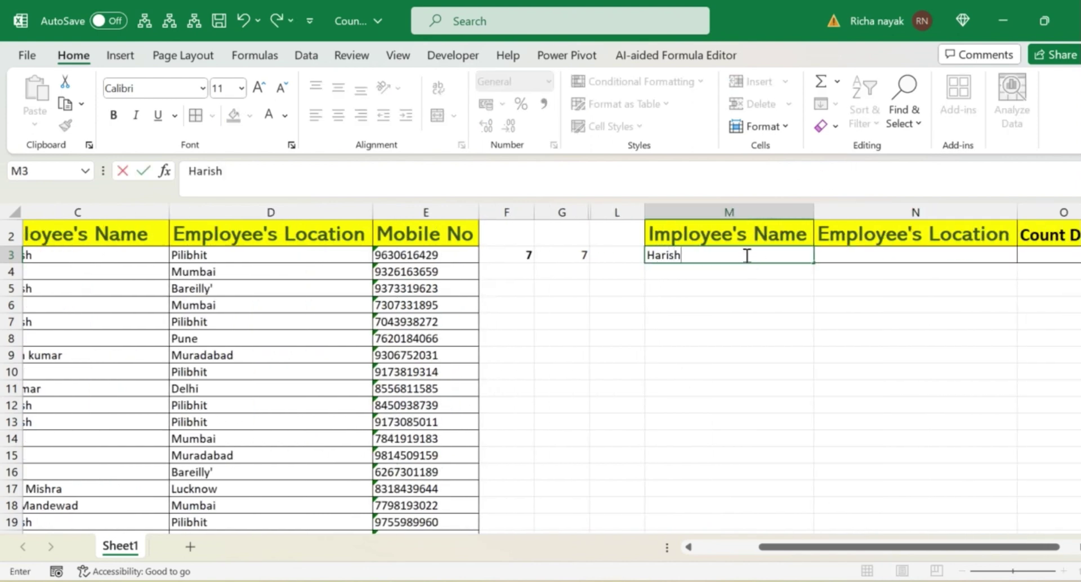
pyautogui.press('Tab')
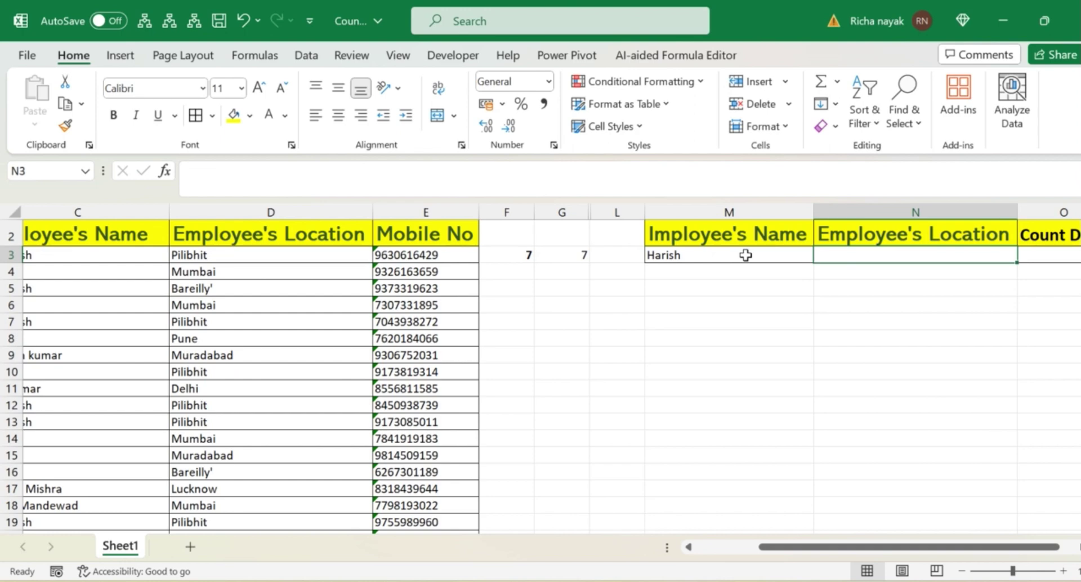
pyautogui.write('Delhi')
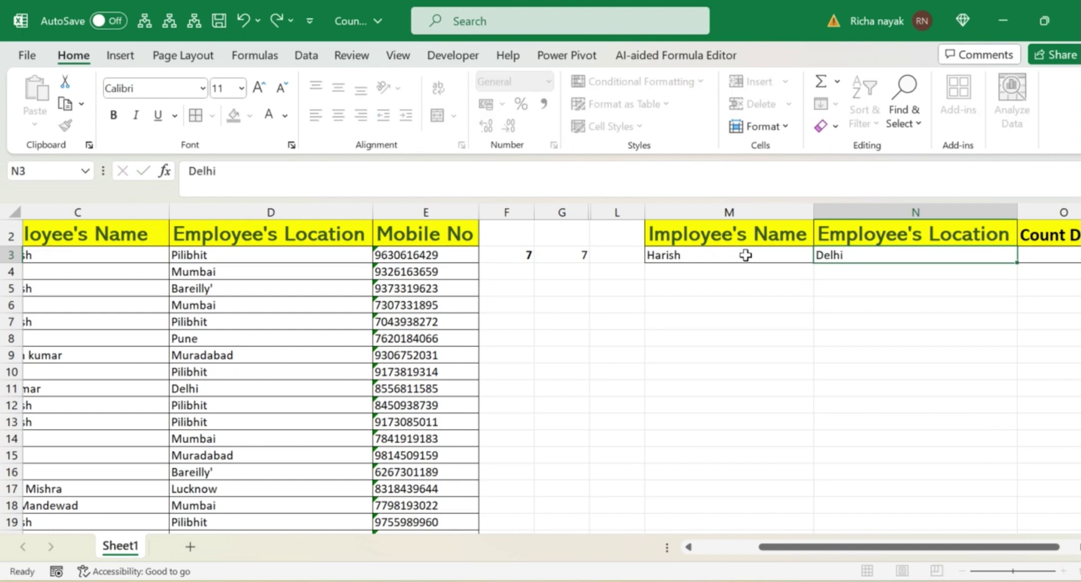
pyautogui.press('Return')
# Change the location criterion in N3 to Mumbai and inspect the COUNTIFS result
pyautogui.hscroll(2, 746, 255)
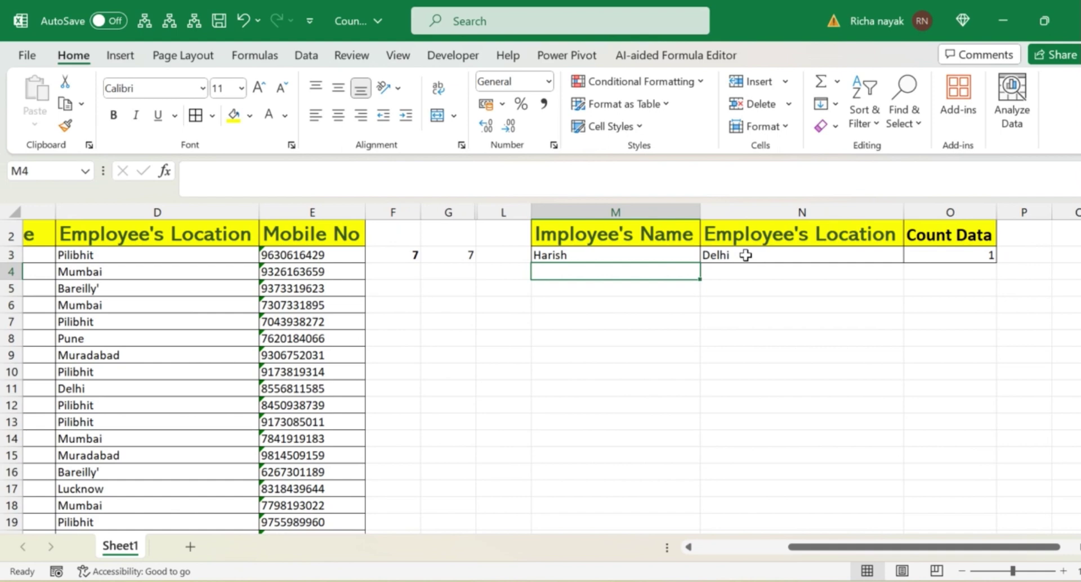
pyautogui.click(745, 255)
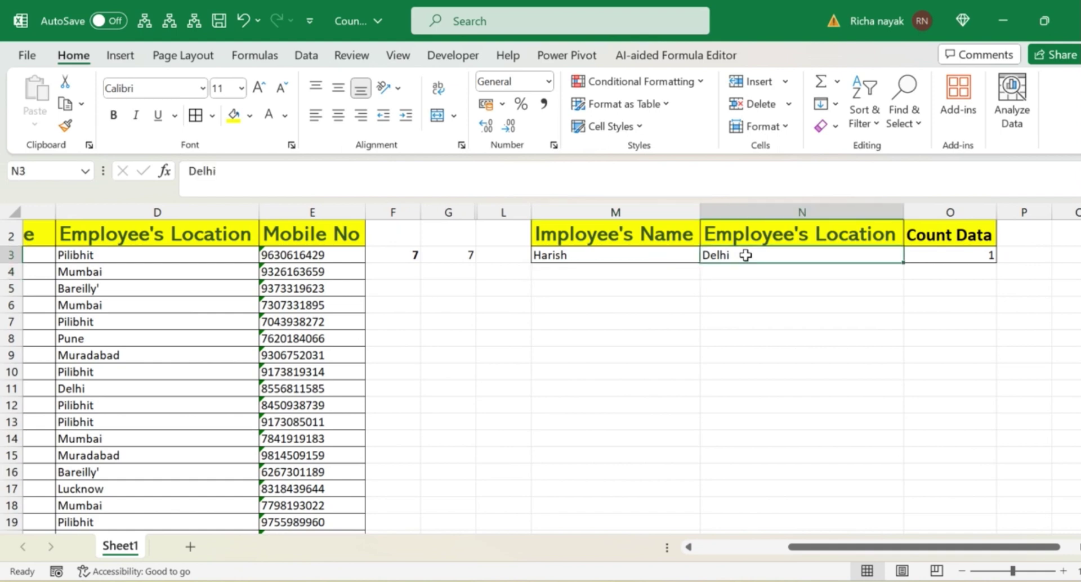
pyautogui.write('Mubh')
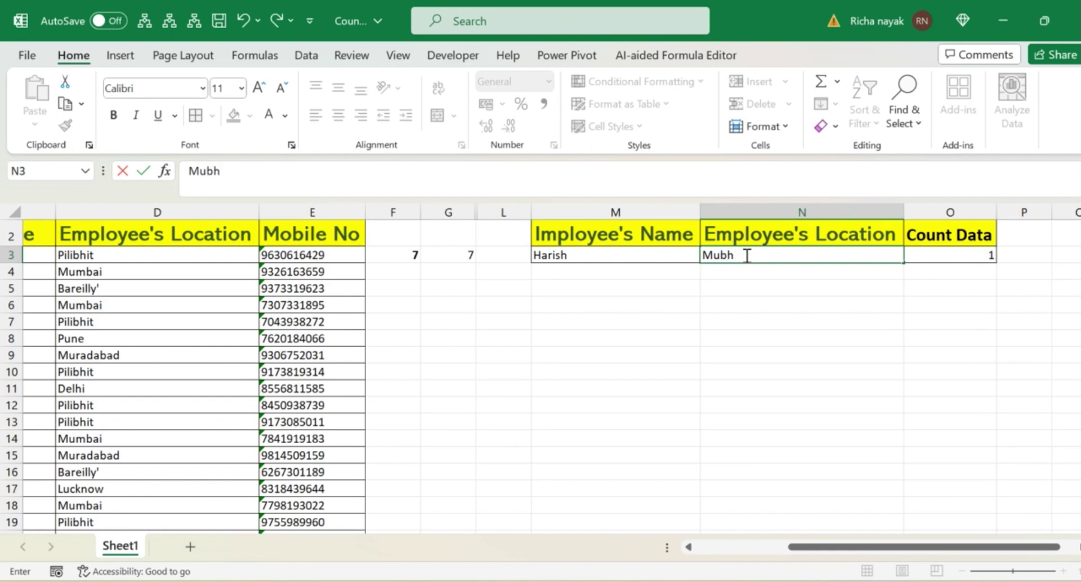
pyautogui.write('ai')
pyautogui.press('BackSpace')
pyautogui.press('BackSpace')
pyautogui.press('BackSpace')
pyautogui.write('mbai')
pyautogui.press('Return')
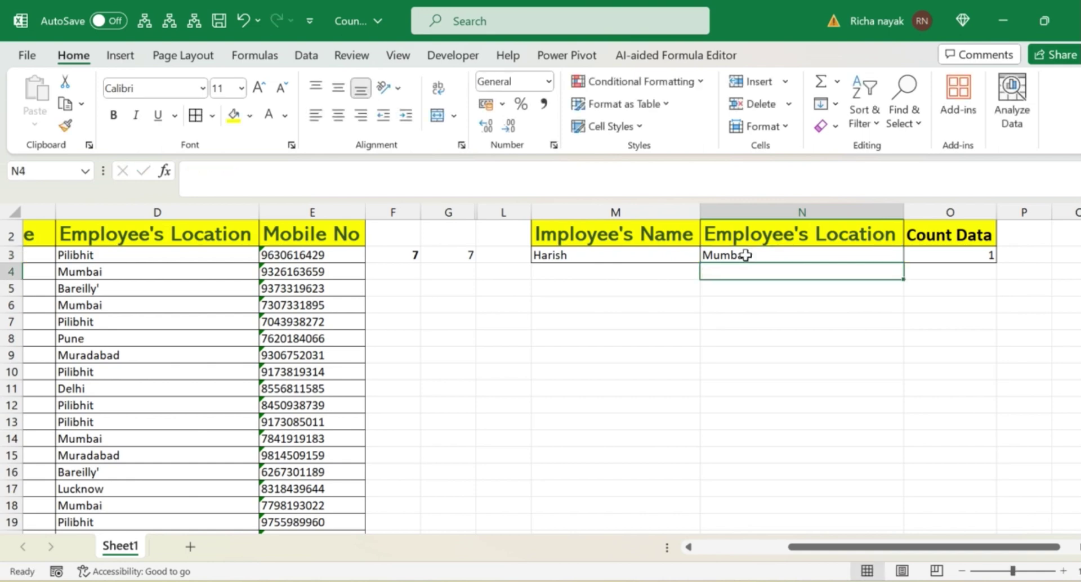
pyautogui.press('Up')
pyautogui.press('Right')
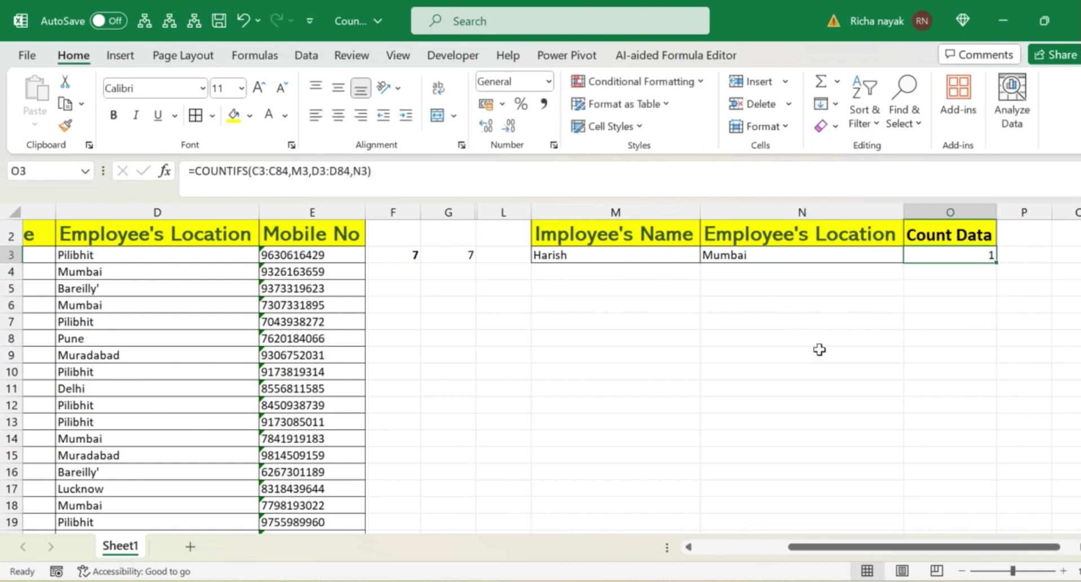
pyautogui.press('Left')
pyautogui.press('Right')
pyautogui.press('Left')
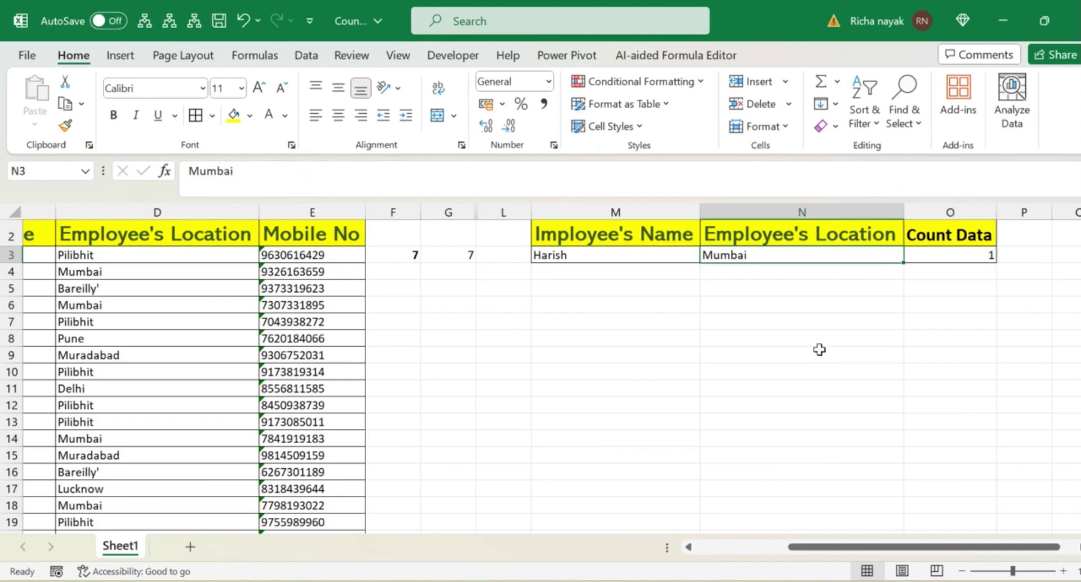
# Enter Muradabad in N3, removing a stray 8, so the count returns 1
pyautogui.write('M8urada')
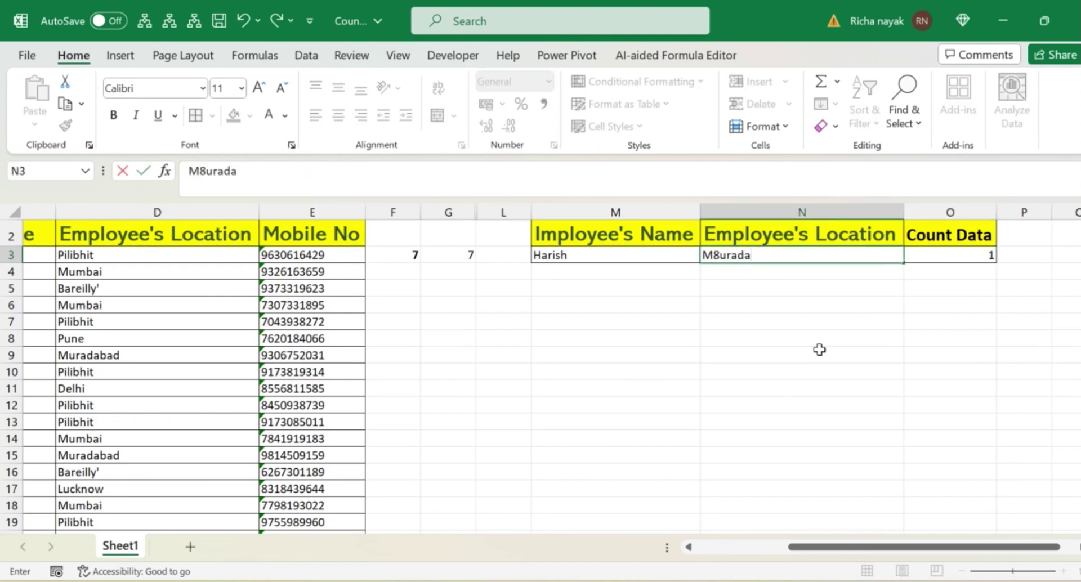
pyautogui.write('bad')
pyautogui.press('Return')
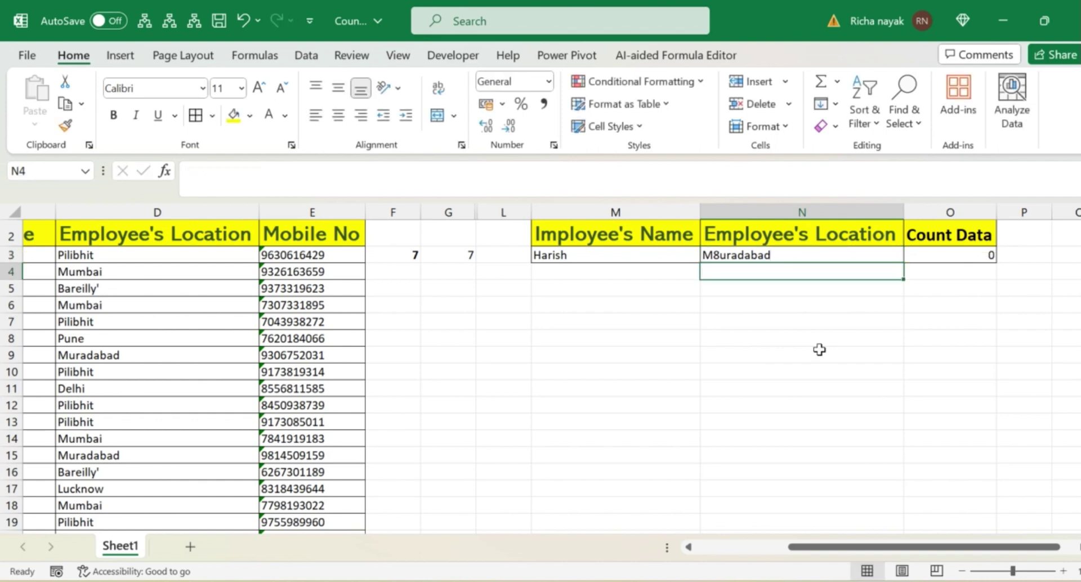
pyautogui.press('Up')
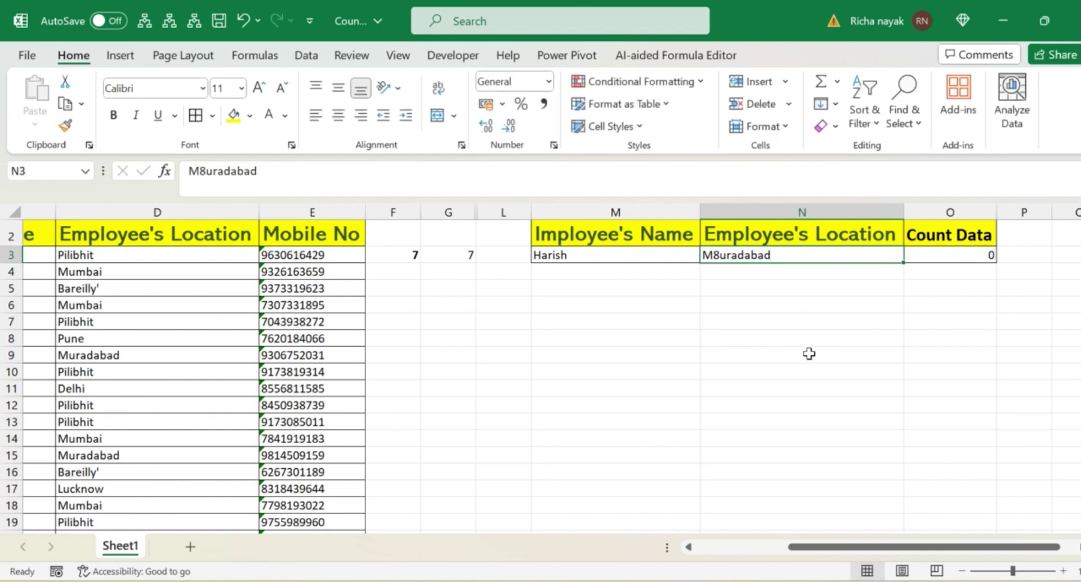
pyautogui.doubleClick(717, 252)
pyautogui.press('BackSpace')
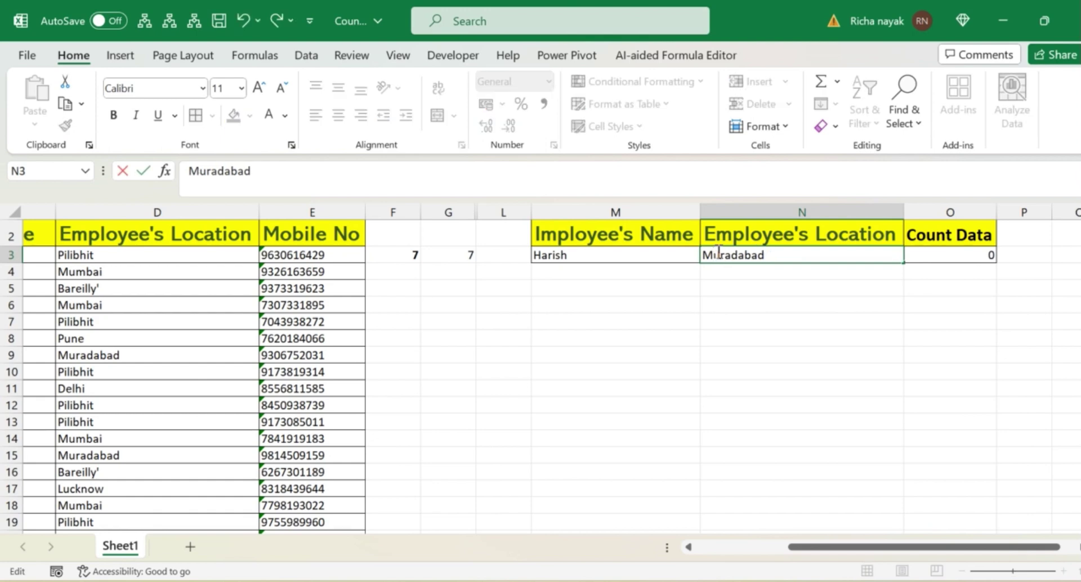
pyautogui.press('Return')
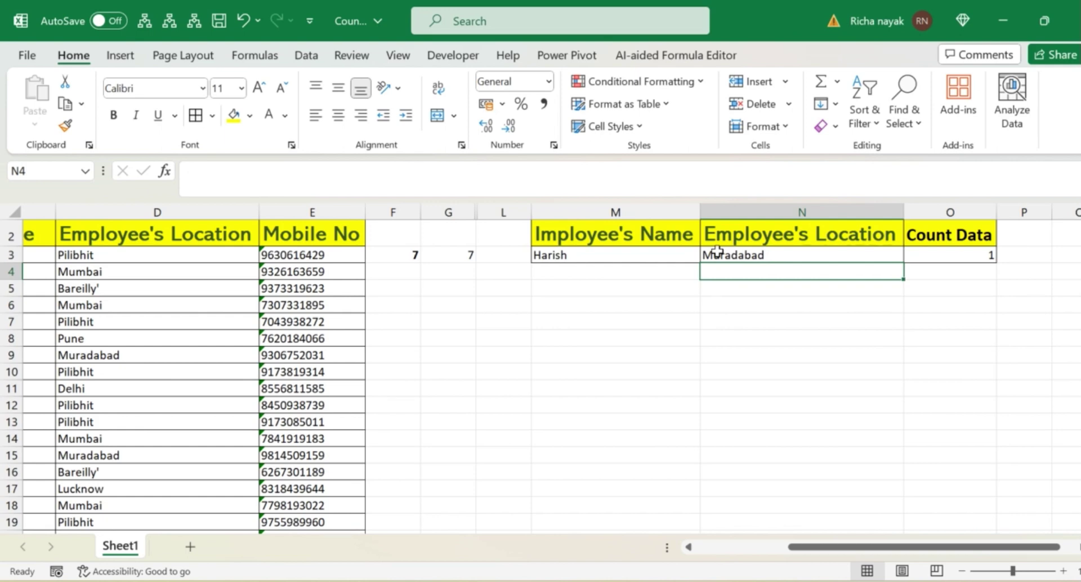
pyautogui.press('Right')
pyautogui.press('Up')
pyautogui.press('Left')
pyautogui.press('Left')
pyautogui.press('Left')
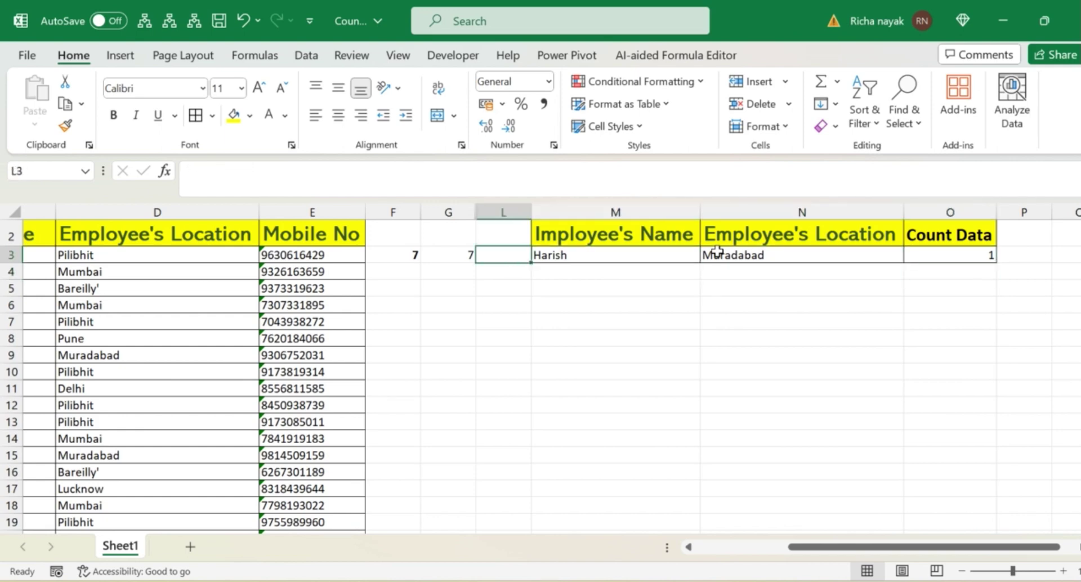
# Step through the employee records and location column of the data table
pyautogui.press('Home')
pyautogui.press('Down')
pyautogui.press('Down')
pyautogui.press('Right')
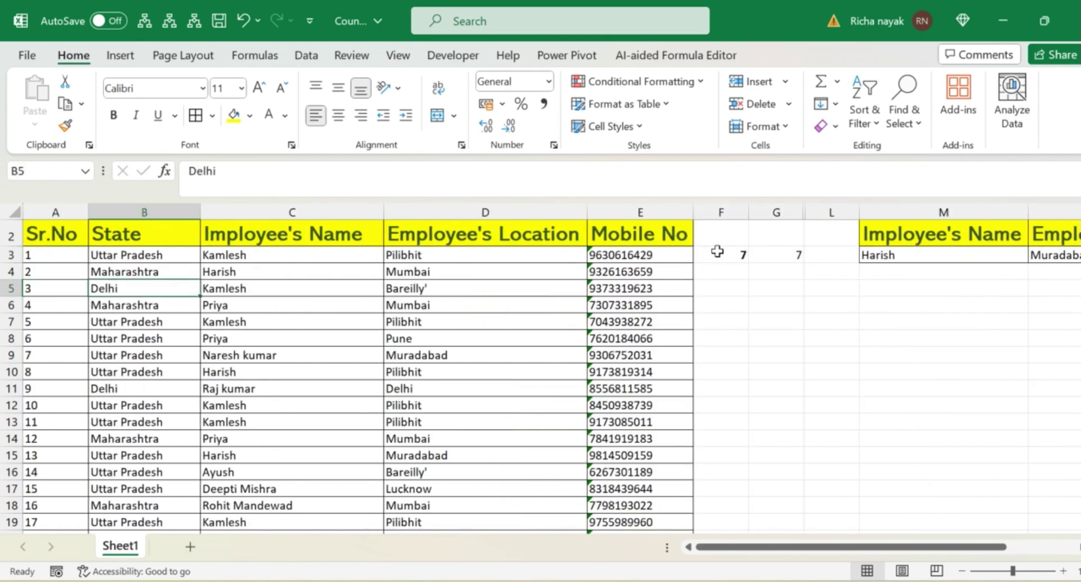
pyautogui.press('Right')
pyautogui.press('Down')
pyautogui.press('Down')
pyautogui.press('Down')
pyautogui.press('Down')
pyautogui.press('Right')
pyautogui.press('Right')
pyautogui.press('Right')
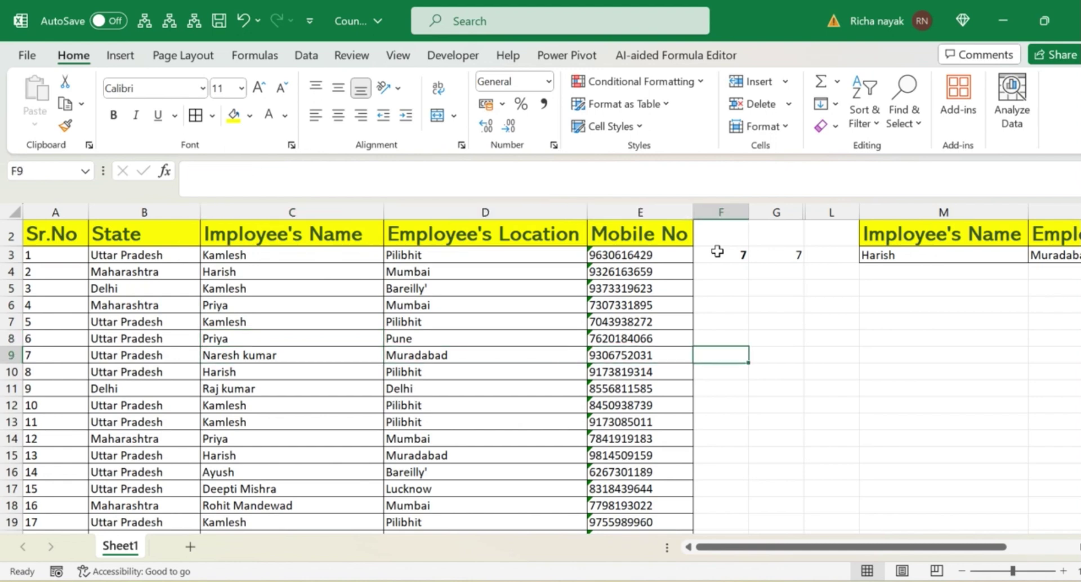
pyautogui.press('Right')
pyautogui.press('Right')
pyautogui.press('Right')
pyautogui.press('Up')
pyautogui.press('Up')
pyautogui.press('Left')
pyautogui.press('Left')
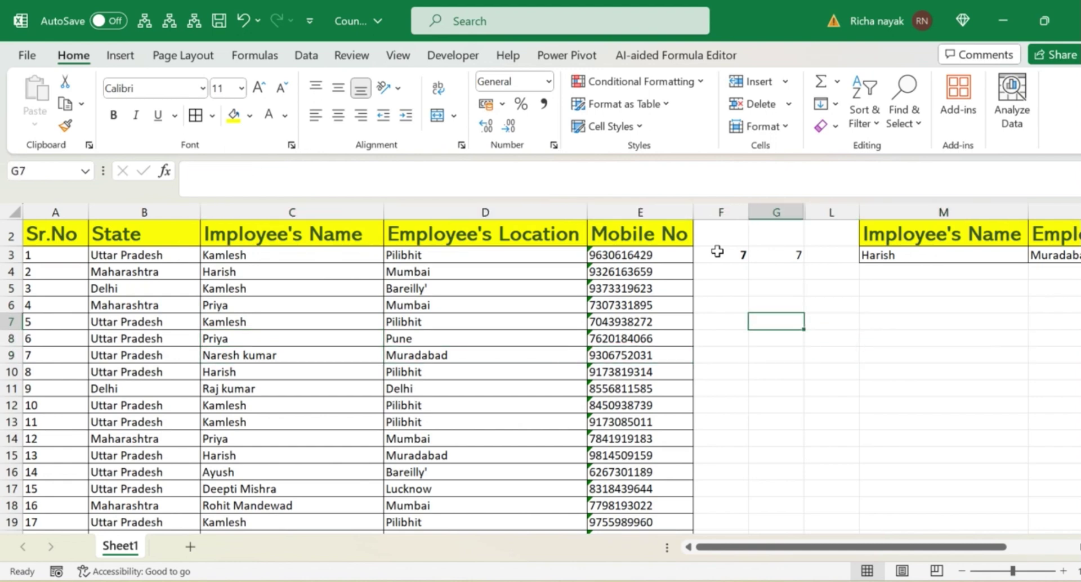
pyautogui.press('Left')
pyautogui.press('Right')
pyautogui.press('Left')
pyautogui.press('Left')
pyautogui.press('Left')
pyautogui.press('Down')
pyautogui.press('Down')
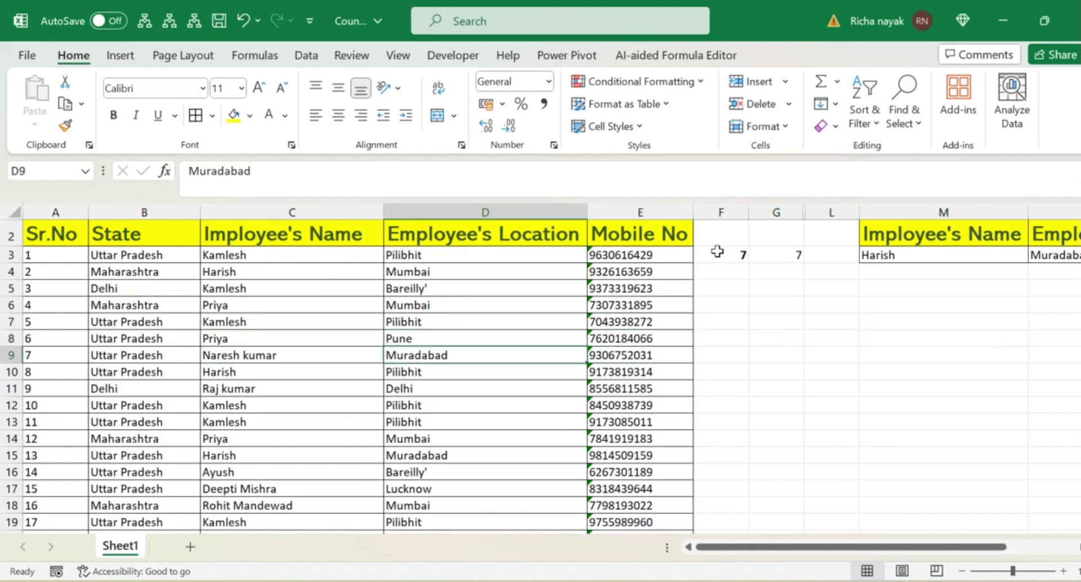
pyautogui.press('Down')
pyautogui.press('Down')
pyautogui.press('Left')
pyautogui.press('Right')
pyautogui.press('Right')
pyautogui.press('Right')
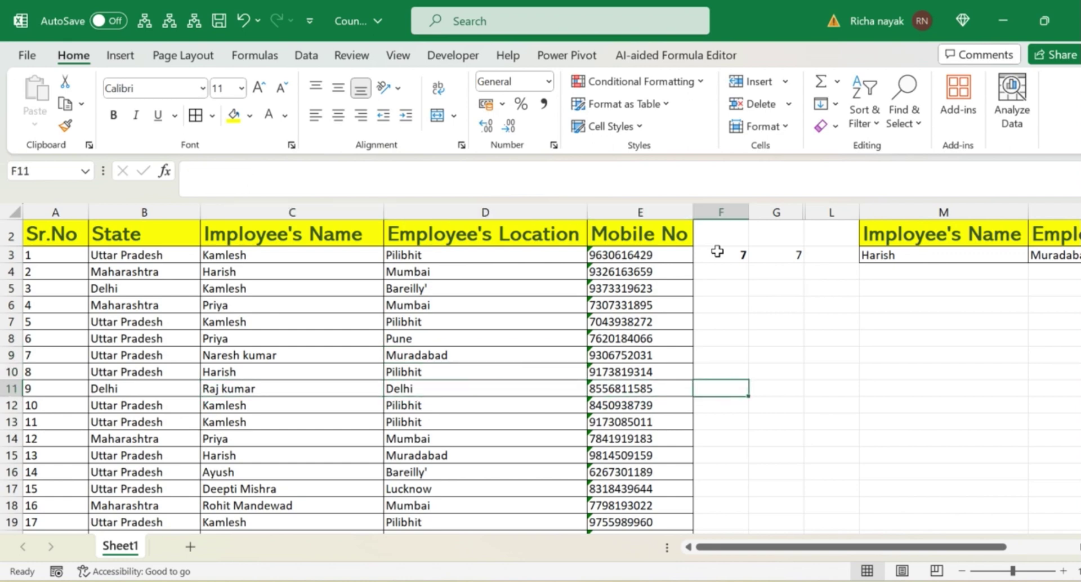
# Return to the name criterion cell M3 beside the criteria table
pyautogui.press('Right')
pyautogui.press('Up')
pyautogui.press('Up')
pyautogui.press('Up')
pyautogui.press('Up')
pyautogui.press('Up')
pyautogui.press('Up')
pyautogui.press('Up')
pyautogui.press('Up')
pyautogui.press('Right')
pyautogui.press('Right')
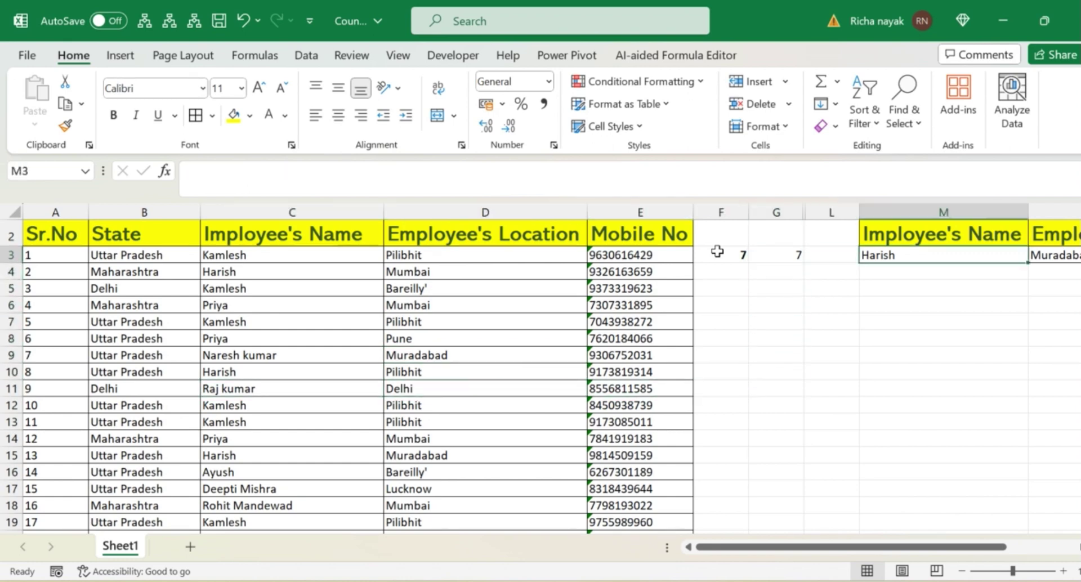
pyautogui.hscroll(2, 717, 251)
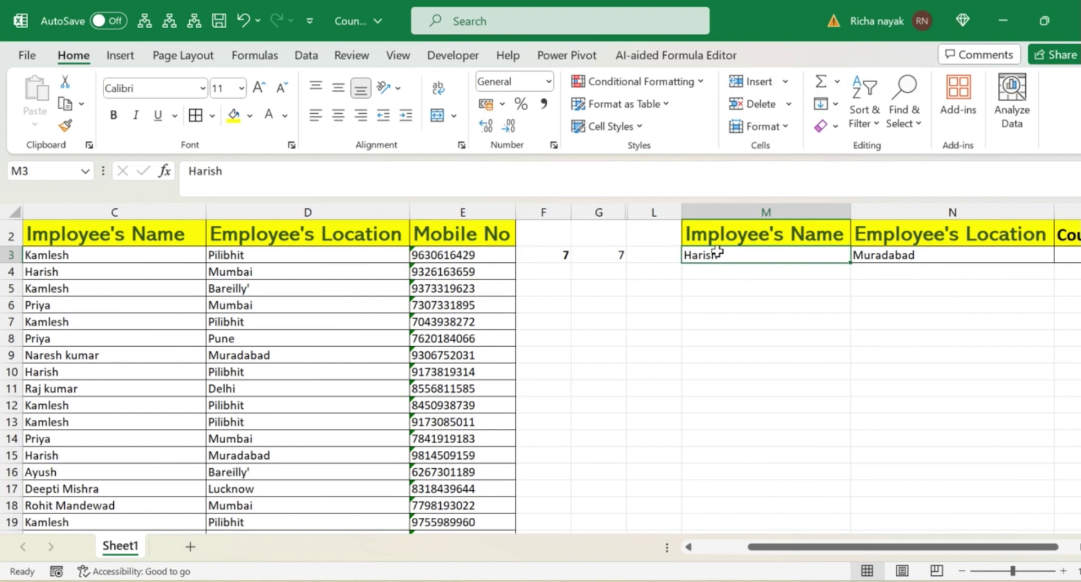
pyautogui.press('Right')
pyautogui.hscroll(1, 716, 251)
pyautogui.press('Left')
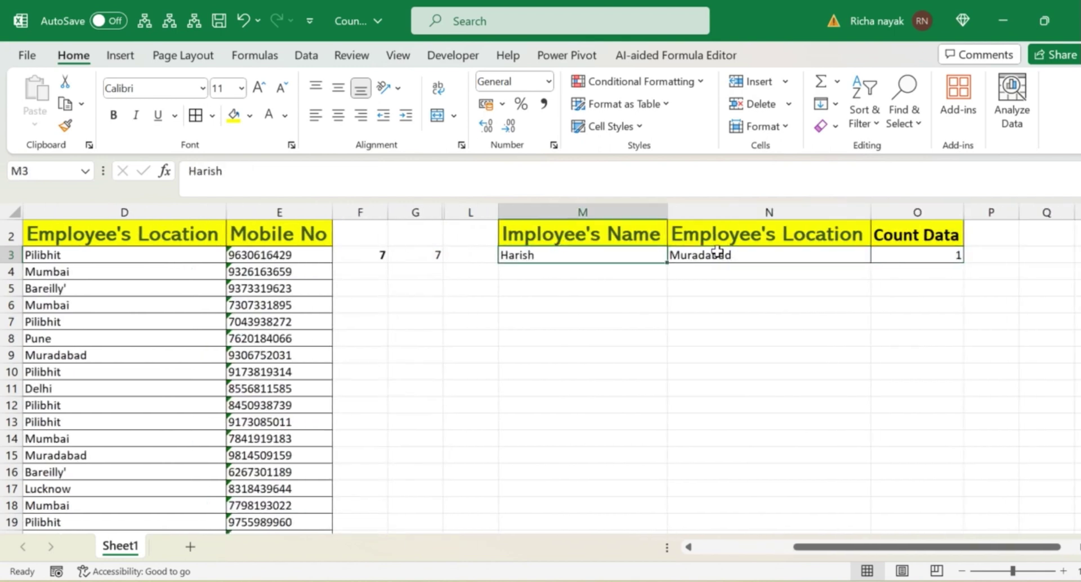
# Enter a new employee name in M3 and Delhi as the location in N3
pyautogui.write('Ra')
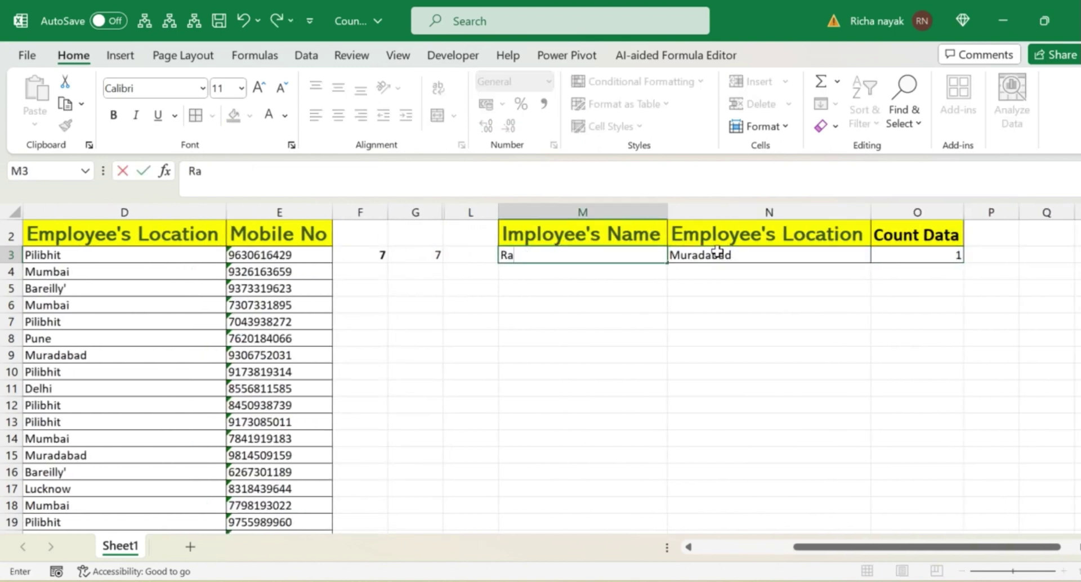
pyautogui.write('j Kumar')
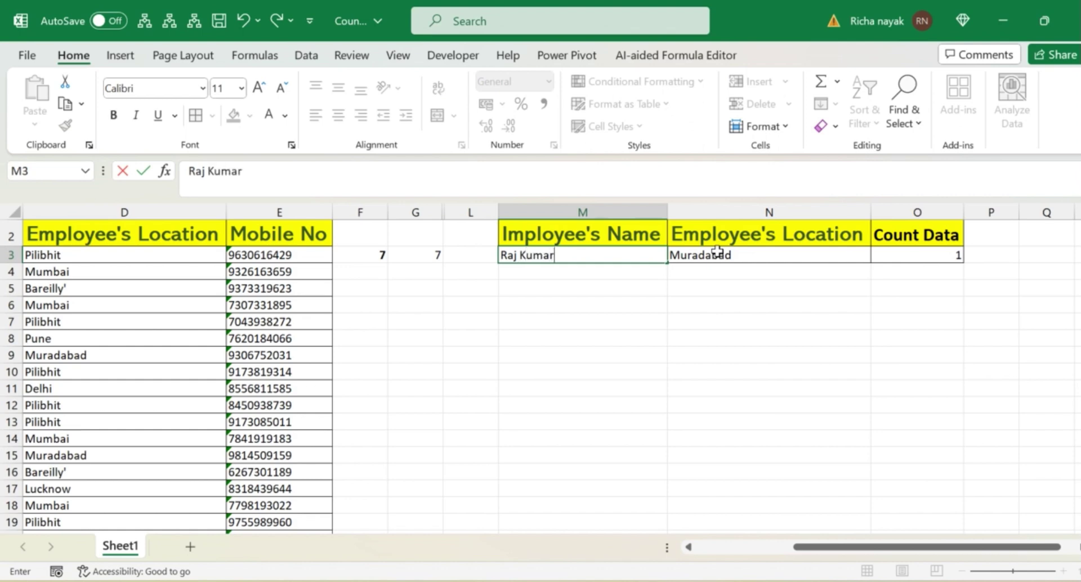
pyautogui.press('Tab')
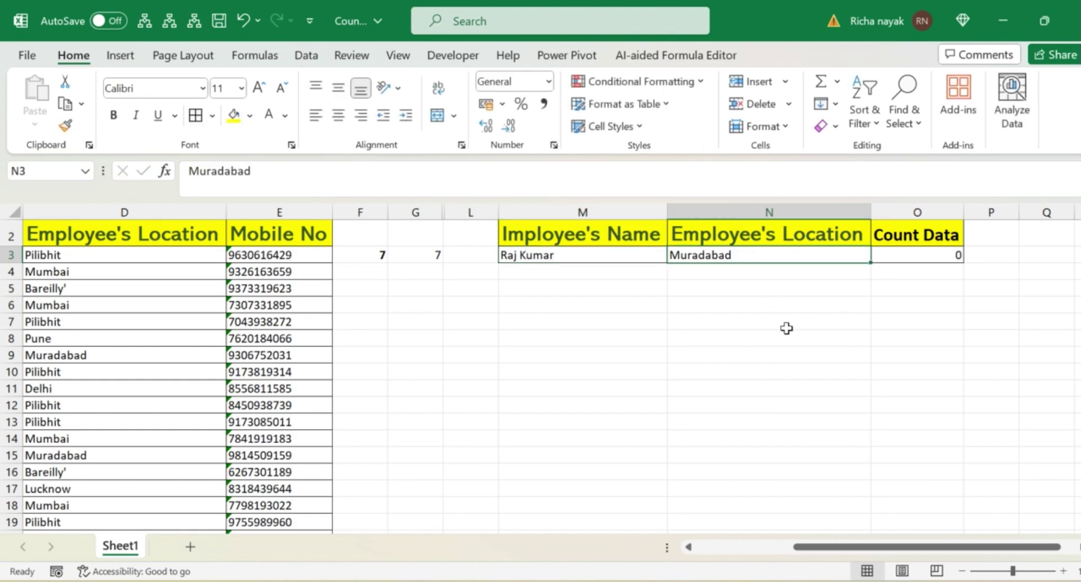
pyautogui.write('Delhi')
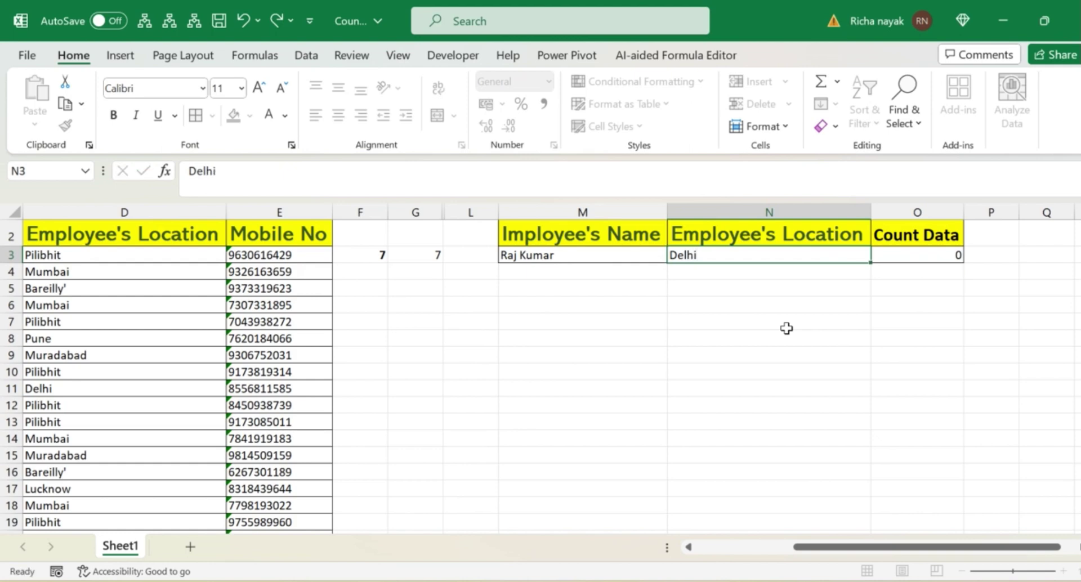
pyautogui.press('Return')
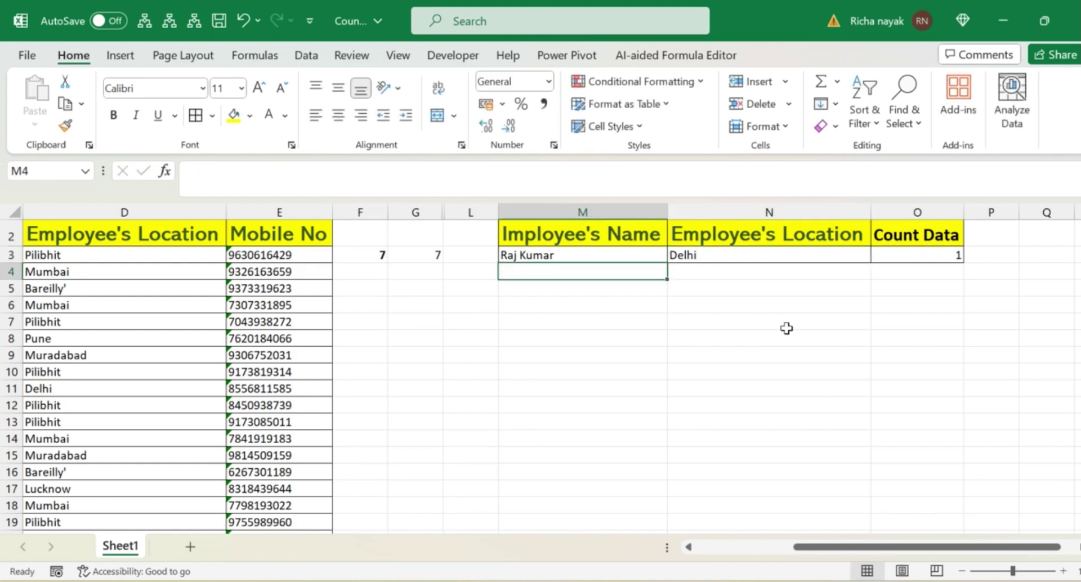
# Change the location criterion in N3 to Mumbai
pyautogui.press('Up')
pyautogui.press('Right')
pyautogui.write('Mumbai')
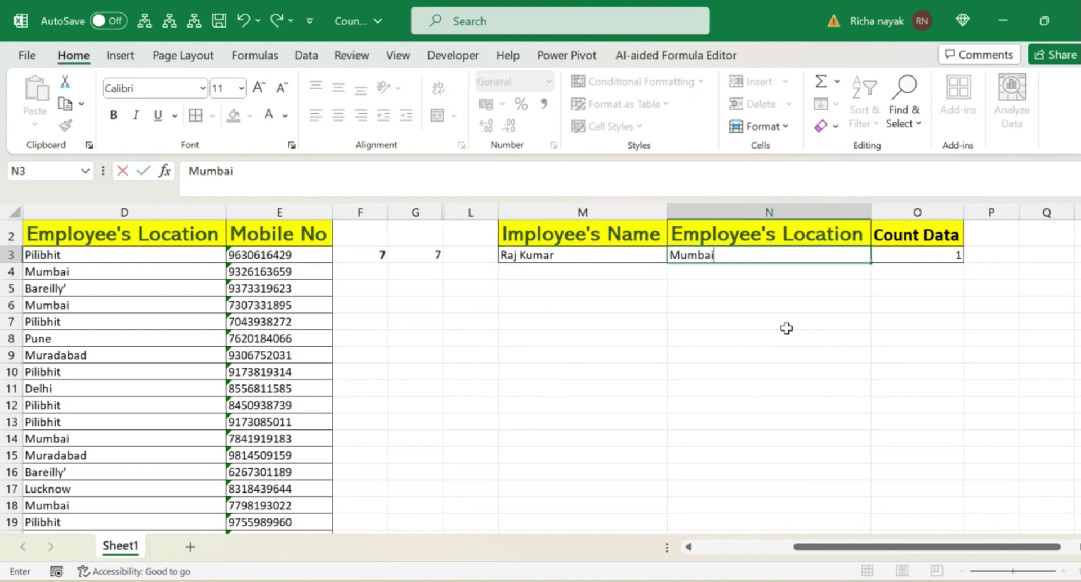
pyautogui.press('Return')
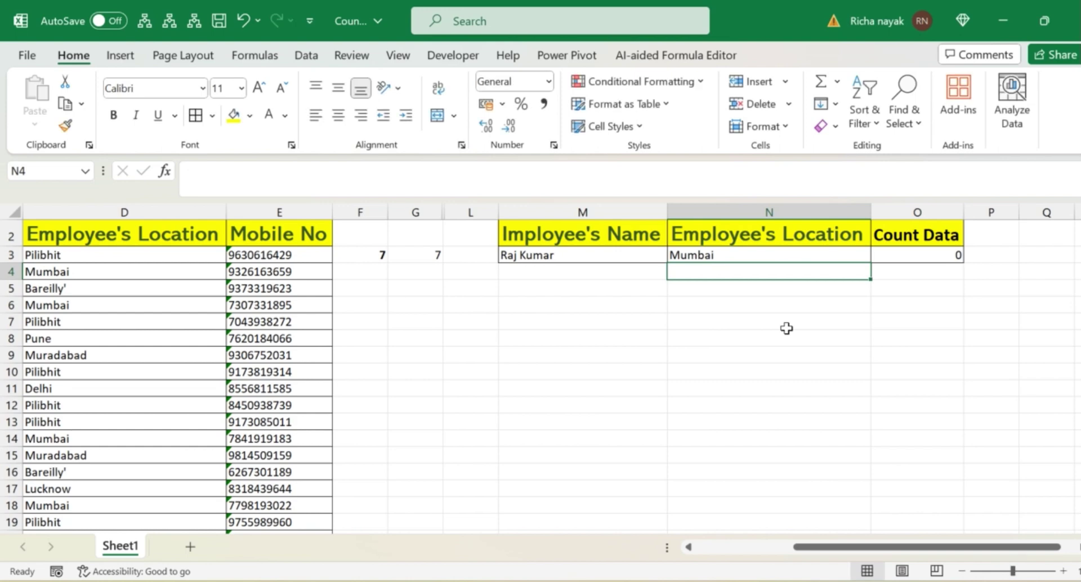
# Check that the Count Data formula in O3 now shows 0
pyautogui.press('Up')
pyautogui.press('Up')
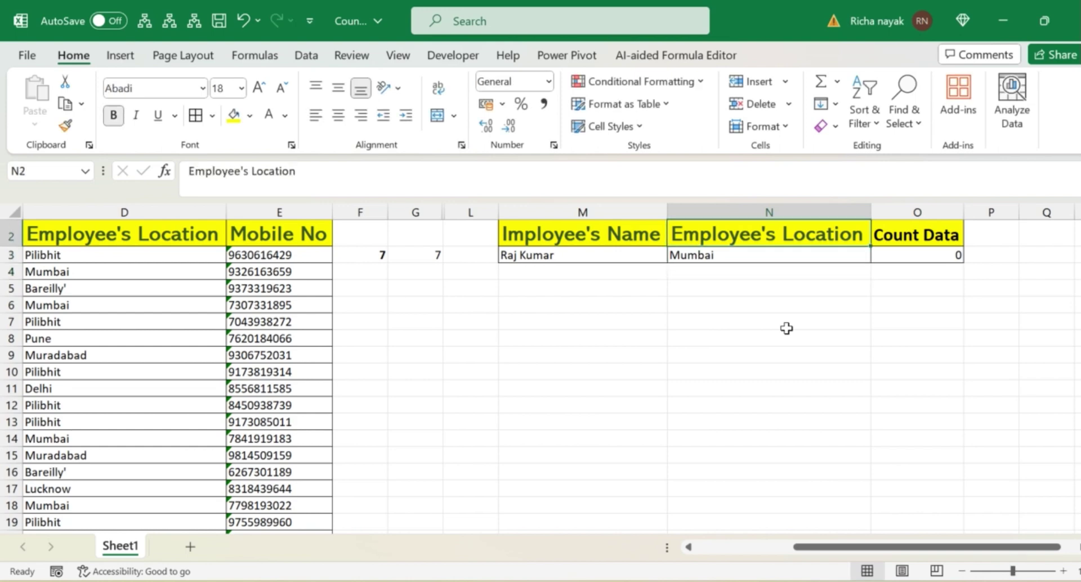
pyautogui.press('Down')
pyautogui.press('Left')
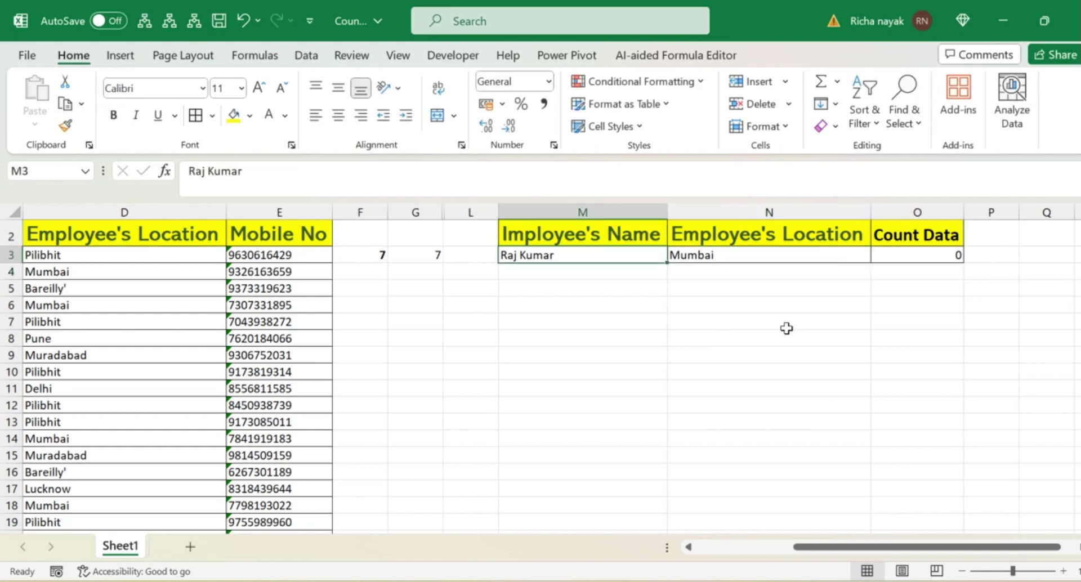
pyautogui.press('Right')
pyautogui.press('Right')
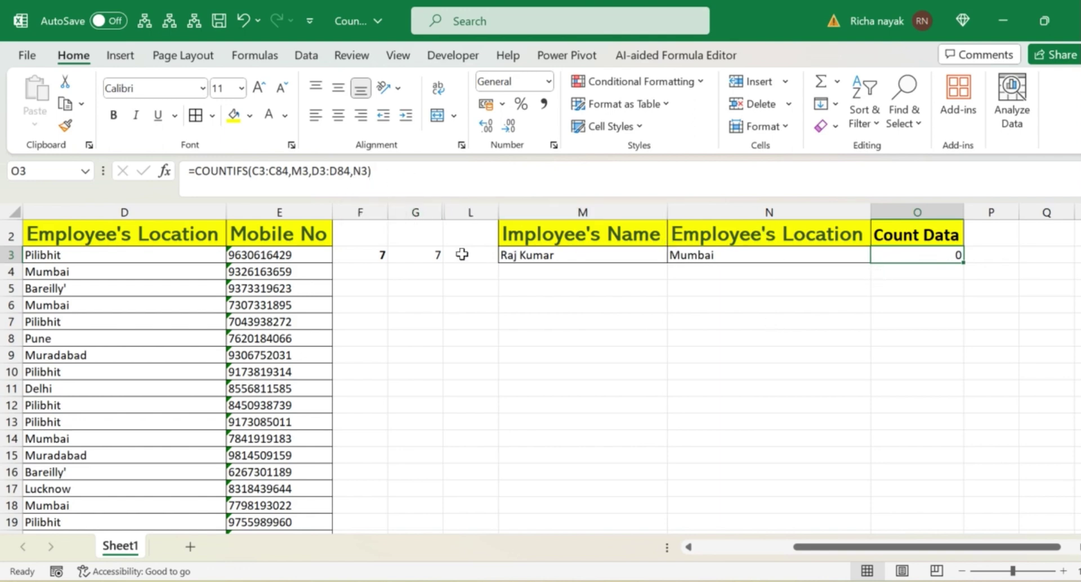
pyautogui.click(429, 256)
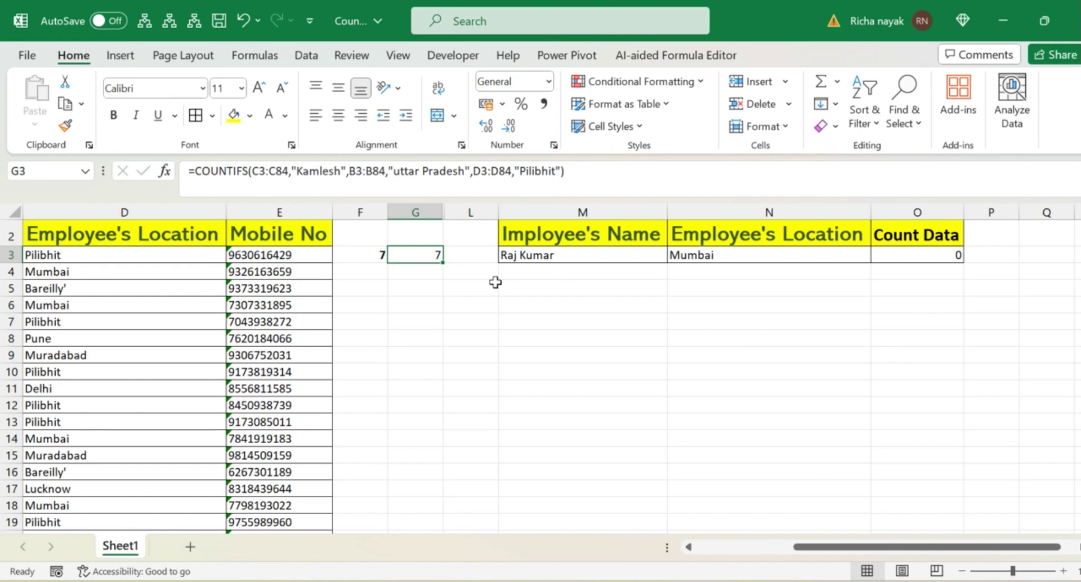
pyautogui.click(776, 257)
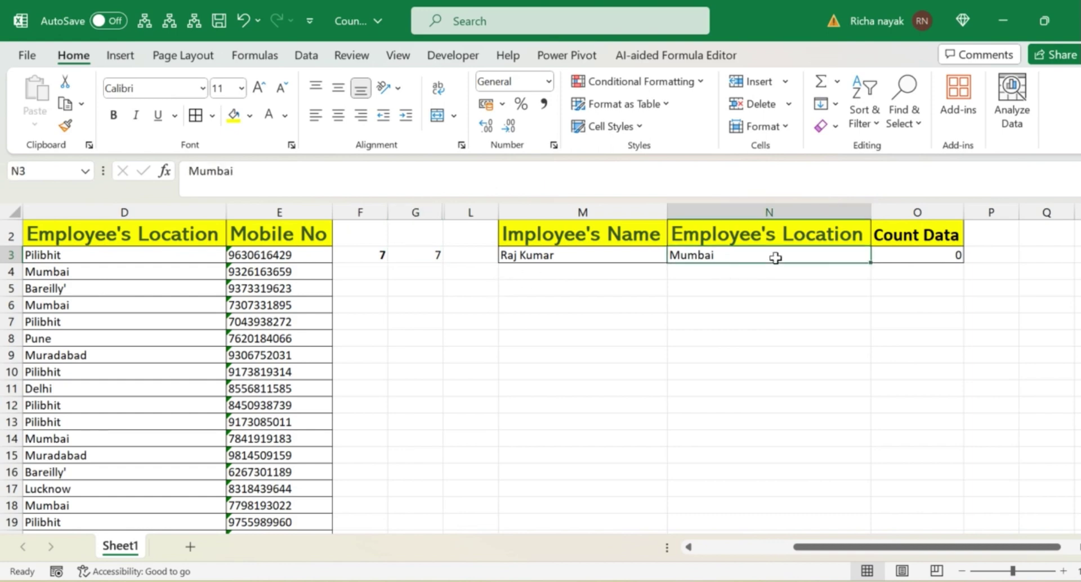
pyautogui.hscroll(-3, 615, 356)
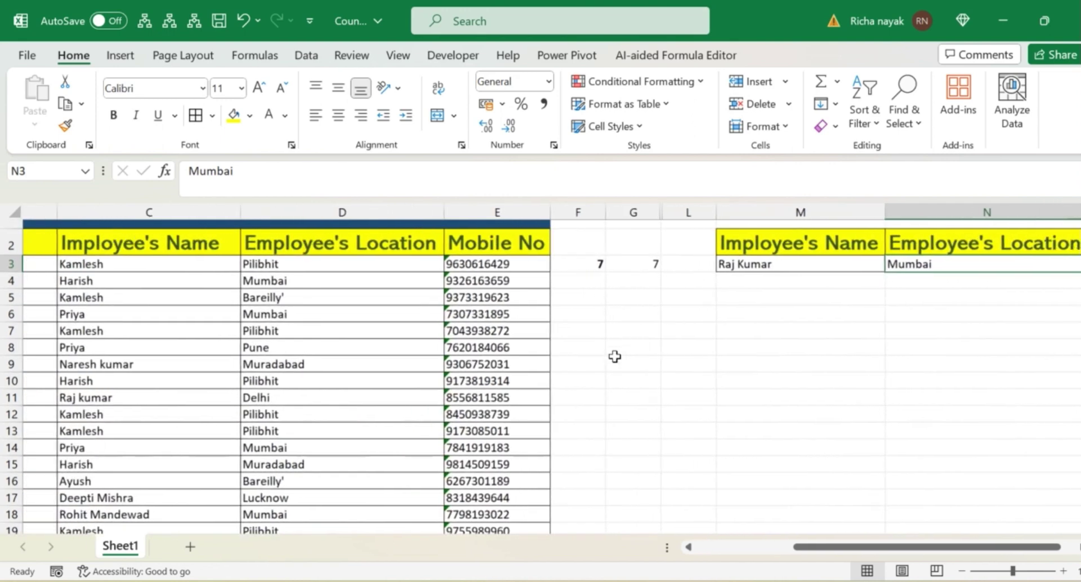
pyautogui.scroll(1, 615, 356)
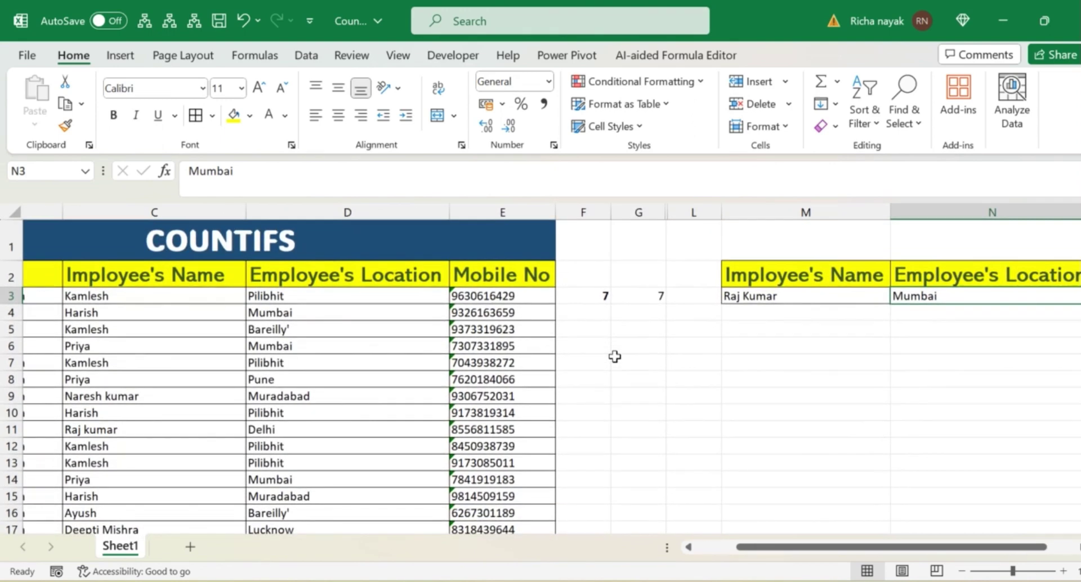
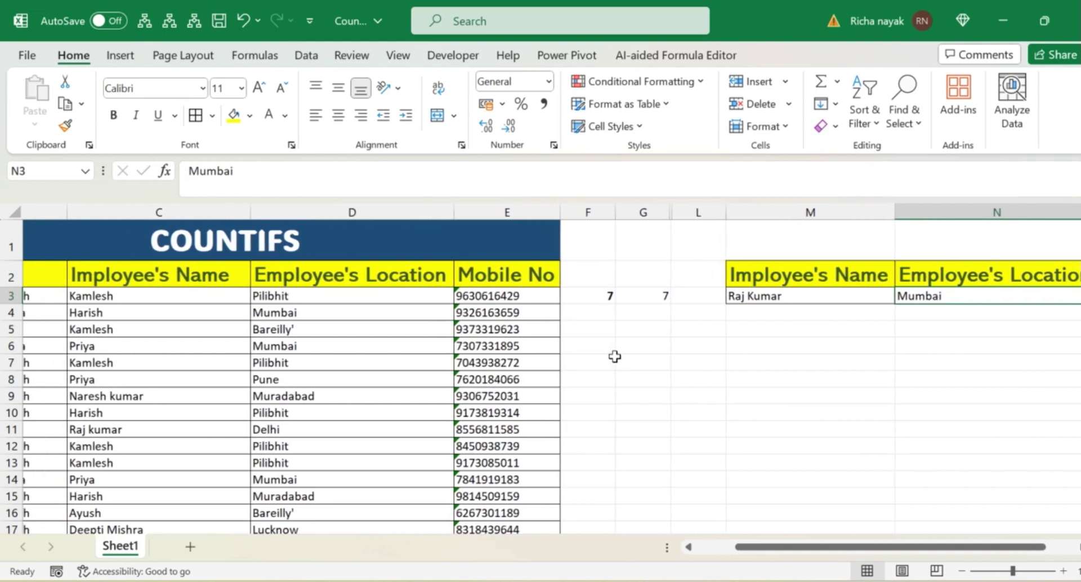
# Scroll through the employee table to its last record and jump to the first column of row 84
pyautogui.hscroll(-1, 614, 356)
pyautogui.hscroll(-1, 614, 356)
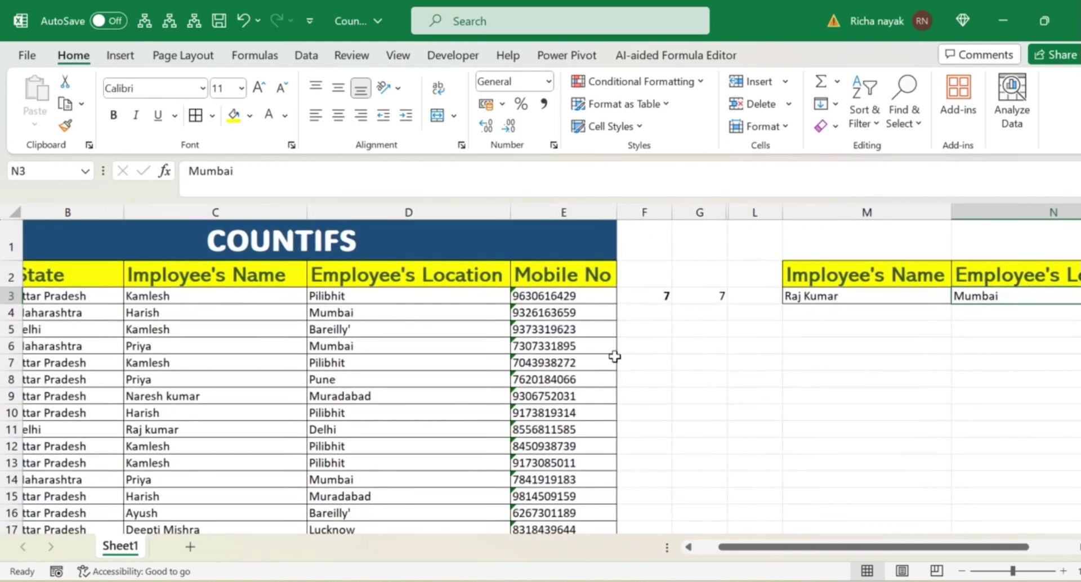
pyautogui.scroll(-2, 614, 357)
pyautogui.scroll(2, 615, 356)
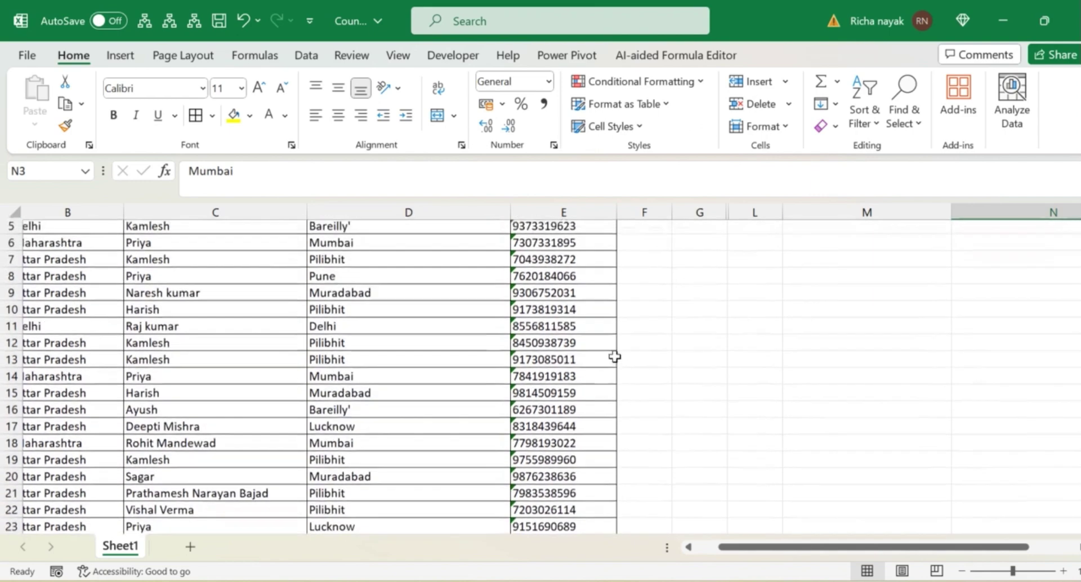
pyautogui.hscroll(-2, 614, 357)
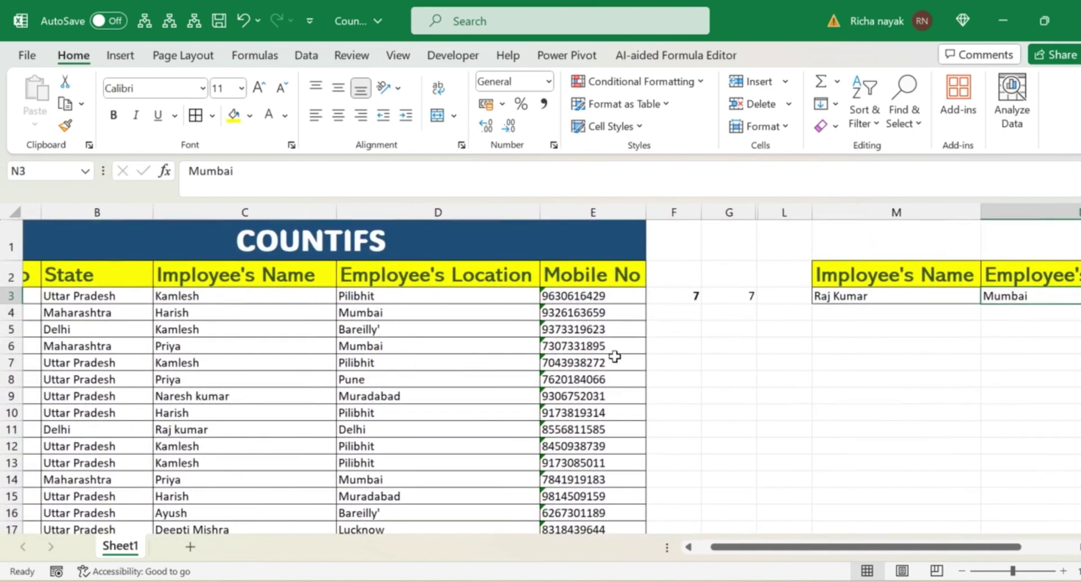
pyautogui.scroll(-15, 542, 390)
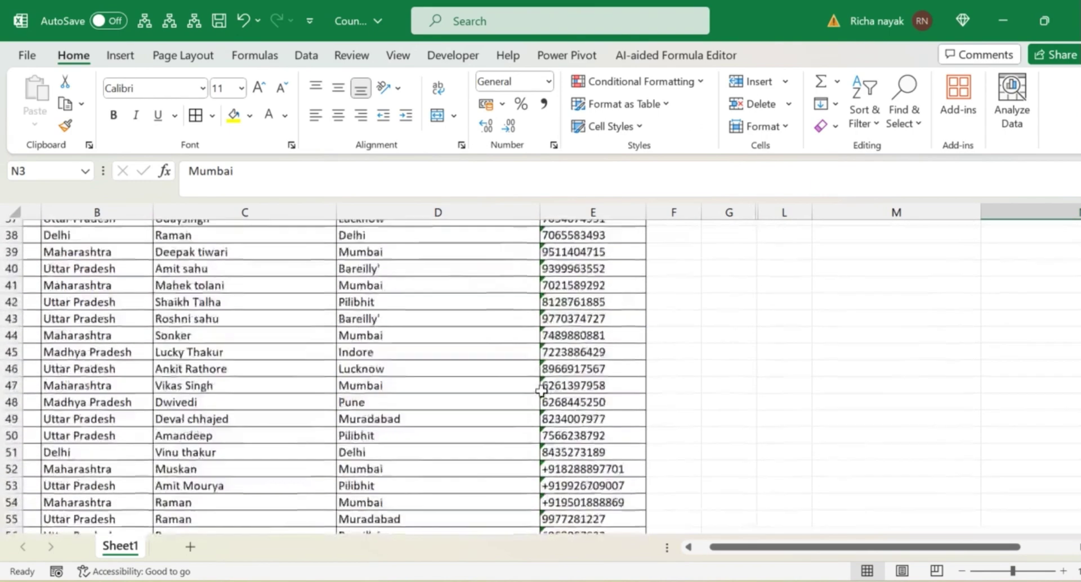
pyautogui.hscroll(-3, 541, 390)
pyautogui.hscroll(3, 542, 390)
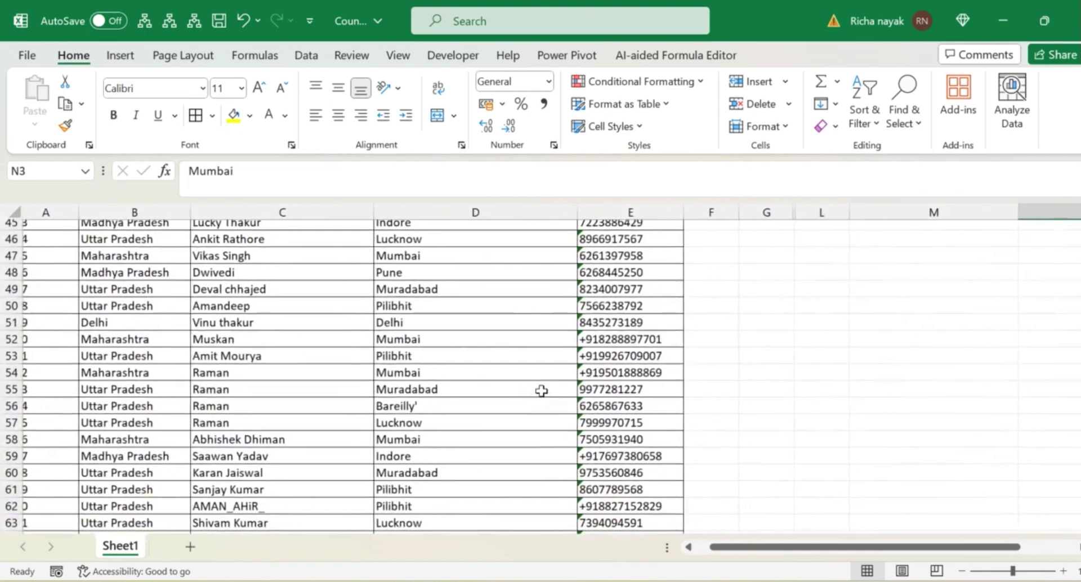
pyautogui.hscroll(-2, 541, 390)
pyautogui.scroll(-10, 542, 390)
pyautogui.scroll(1, 542, 390)
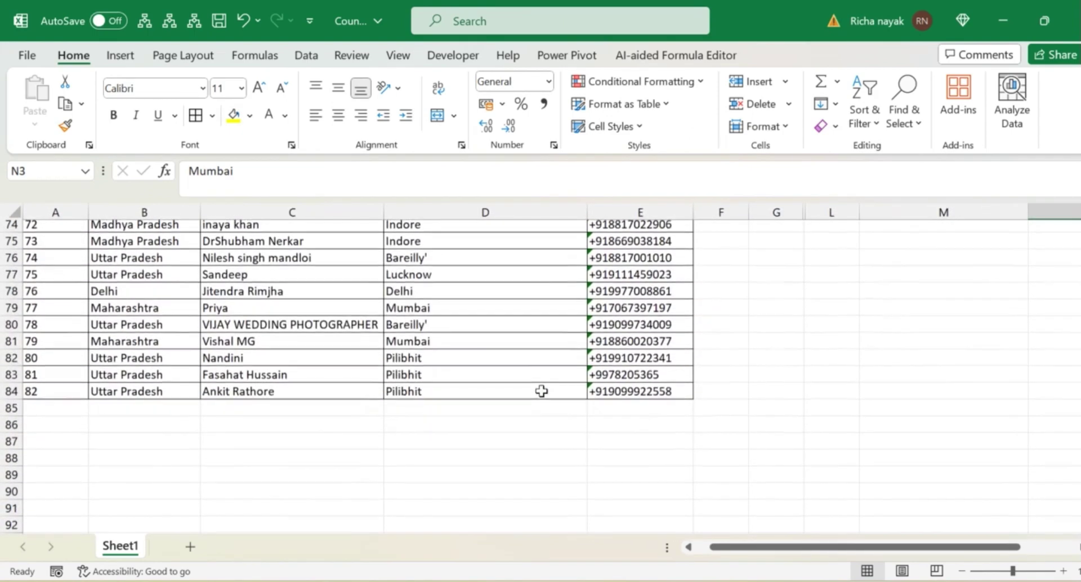
pyautogui.click(542, 390)
pyautogui.hotkey('ctrl', 'Left')
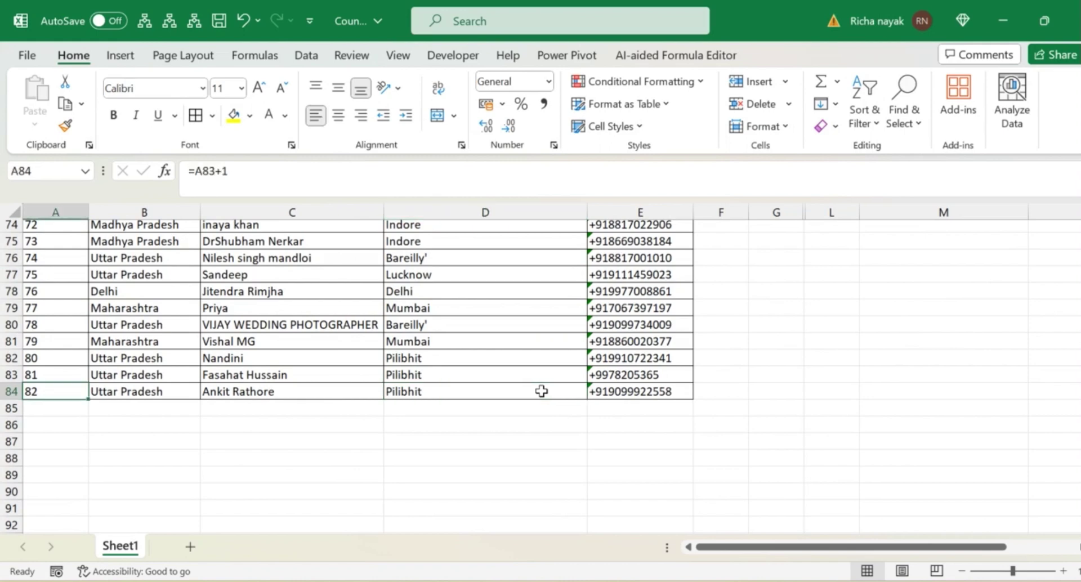
# From the top of the sheet, browse the headers and the employee names such as Harish and Kamlesh
pyautogui.hotkey('ctrl', 'Up')
pyautogui.press('Down')
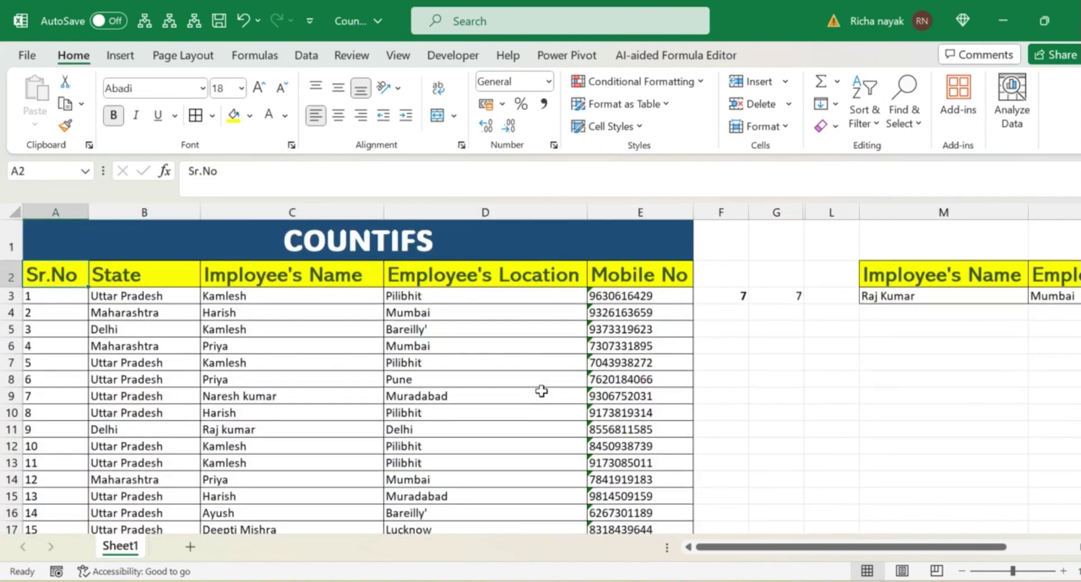
pyautogui.press('Right')
pyautogui.press('Right')
pyautogui.press('Right')
pyautogui.press('Right')
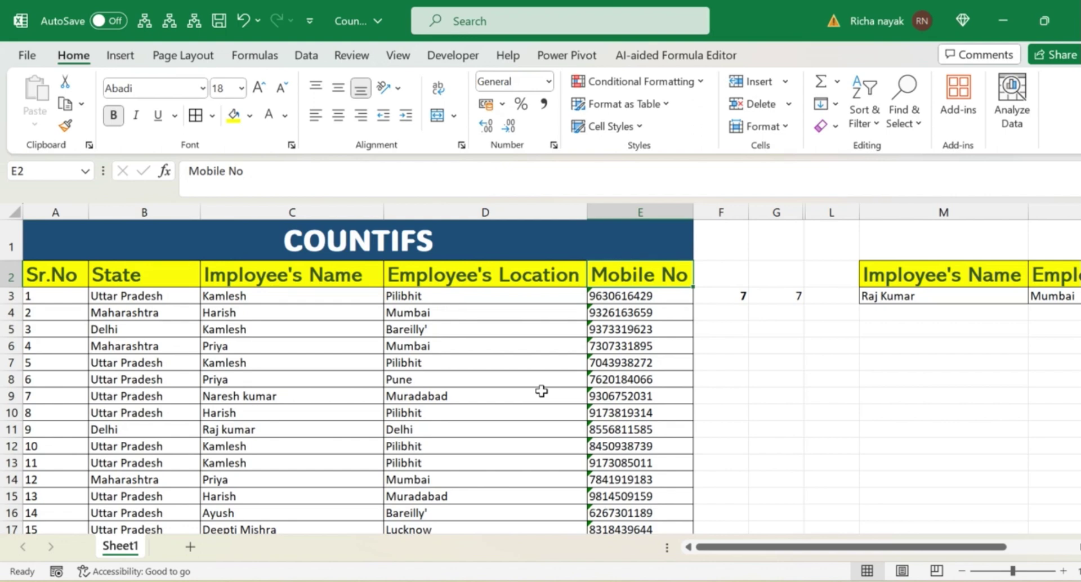
pyautogui.press('Left')
pyautogui.press('Down')
pyautogui.press('Left')
pyautogui.press('Left')
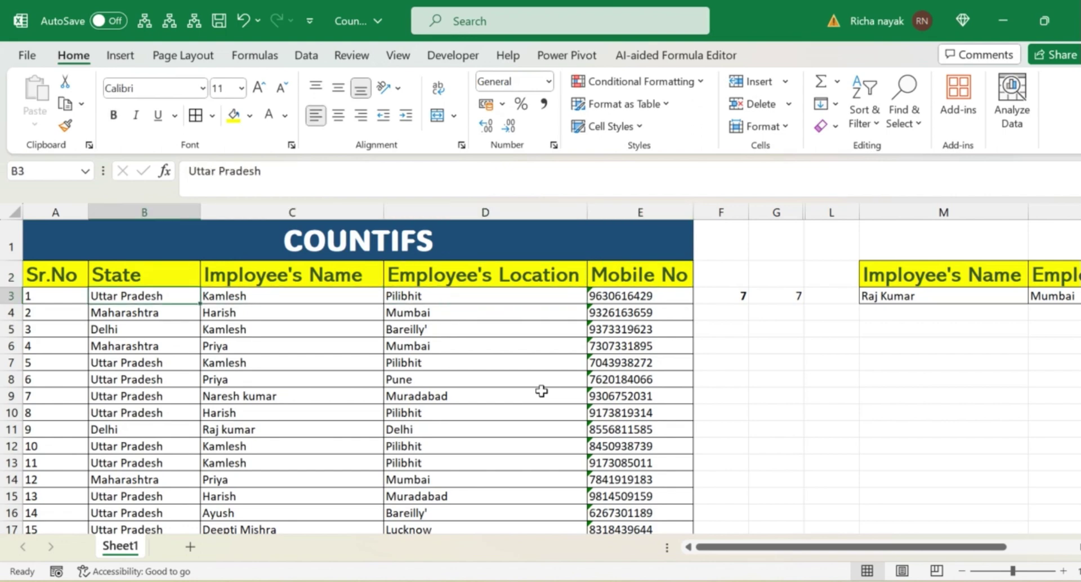
pyautogui.press('Right')
pyautogui.press('Down')
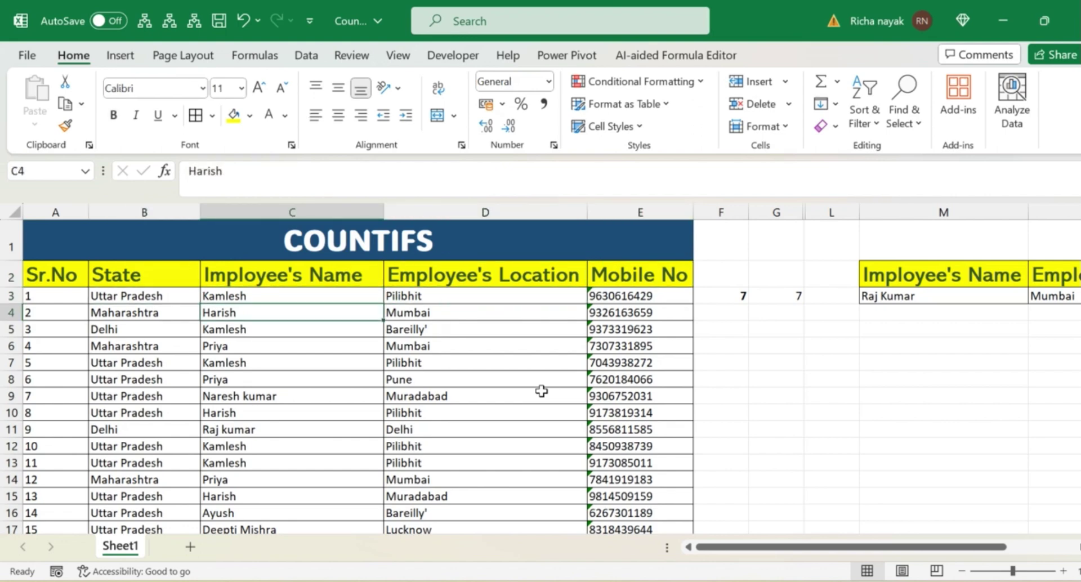
pyautogui.press('Up')
pyautogui.press('Down')
pyautogui.press('Down')
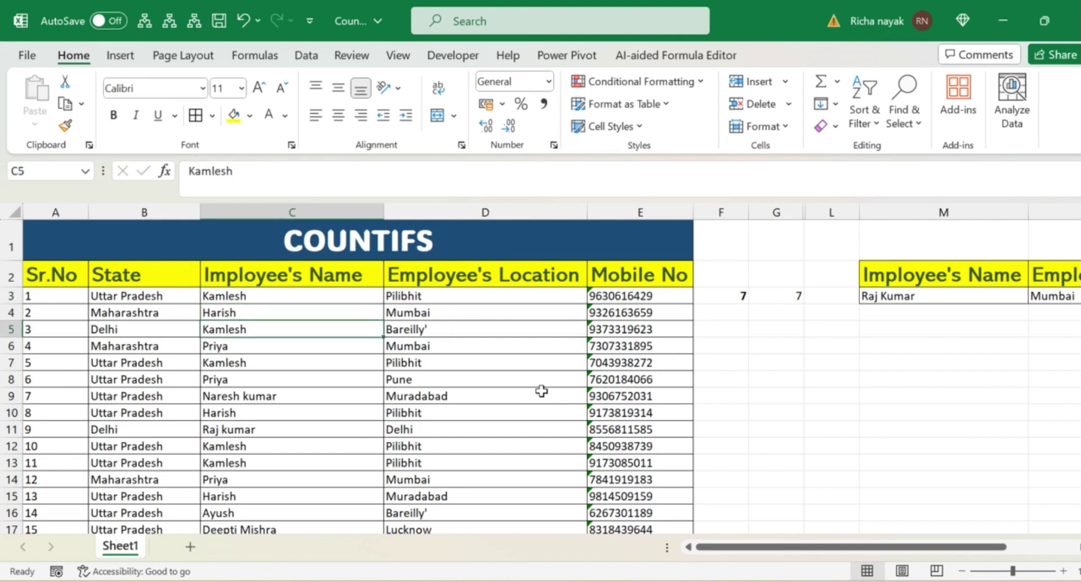
pyautogui.press('Down')
pyautogui.press('Down')
pyautogui.press('Down')
pyautogui.press('Down')
pyautogui.press('Down')
pyautogui.press('Down')
pyautogui.press('Down')
pyautogui.press('Down')
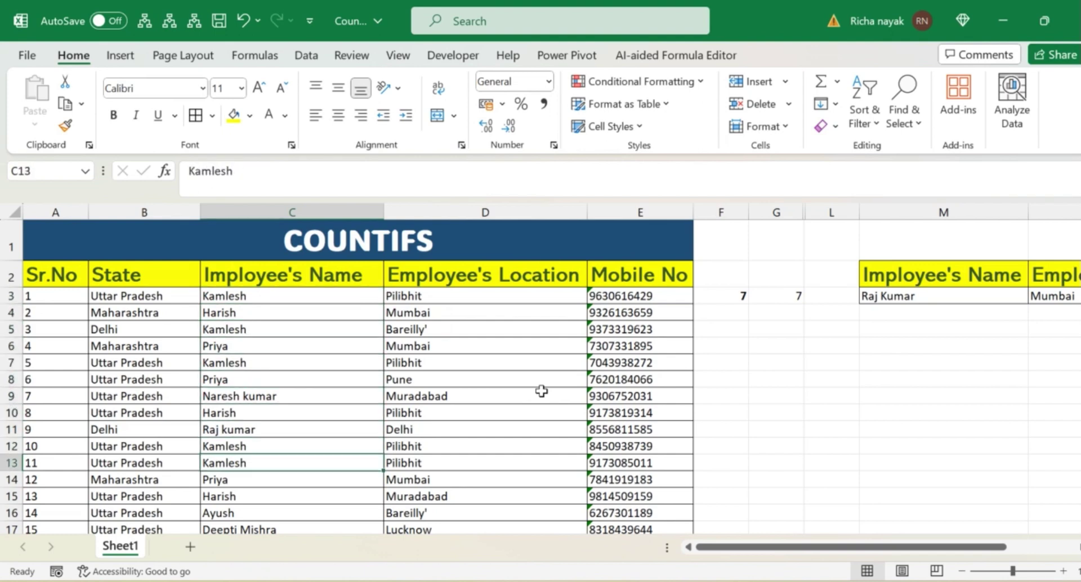
pyautogui.press('Down')
pyautogui.press('Down')
pyautogui.press('Up')
pyautogui.press('Up')
# Select the header row A2:E2, Sr.No through Mobile No
pyautogui.hotkey('ctrl', 'Up')
pyautogui.press('Left')
pyautogui.press('Left')
pyautogui.hotkey('ctrl', 'shift', 'Right')
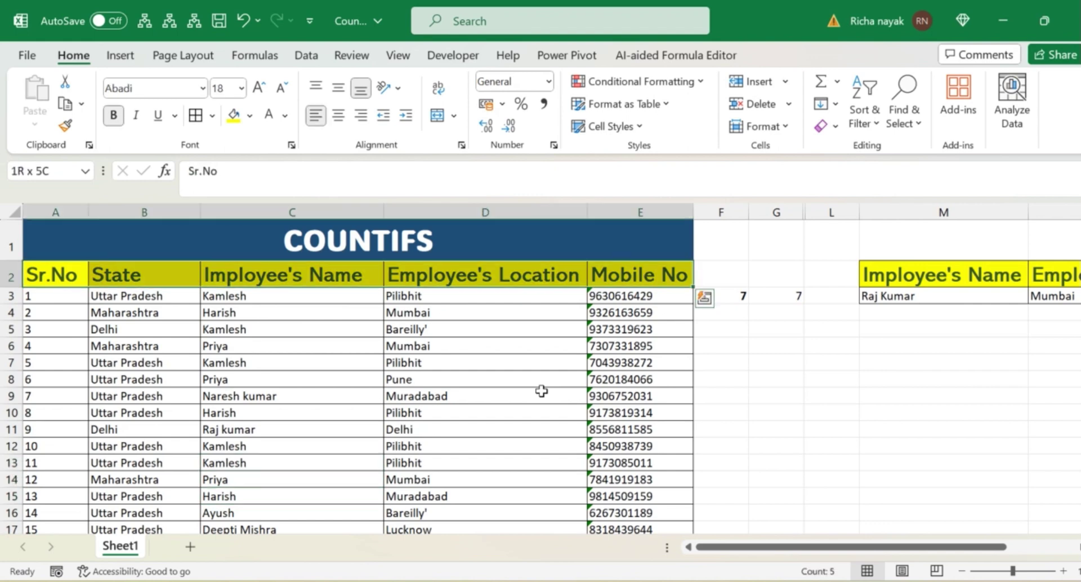
# Turn on AutoFilter for the employee table's header row
pyautogui.hotkey('ctrl', 'shift', 'l')
pyautogui.press('Right')
pyautogui.press('Left')
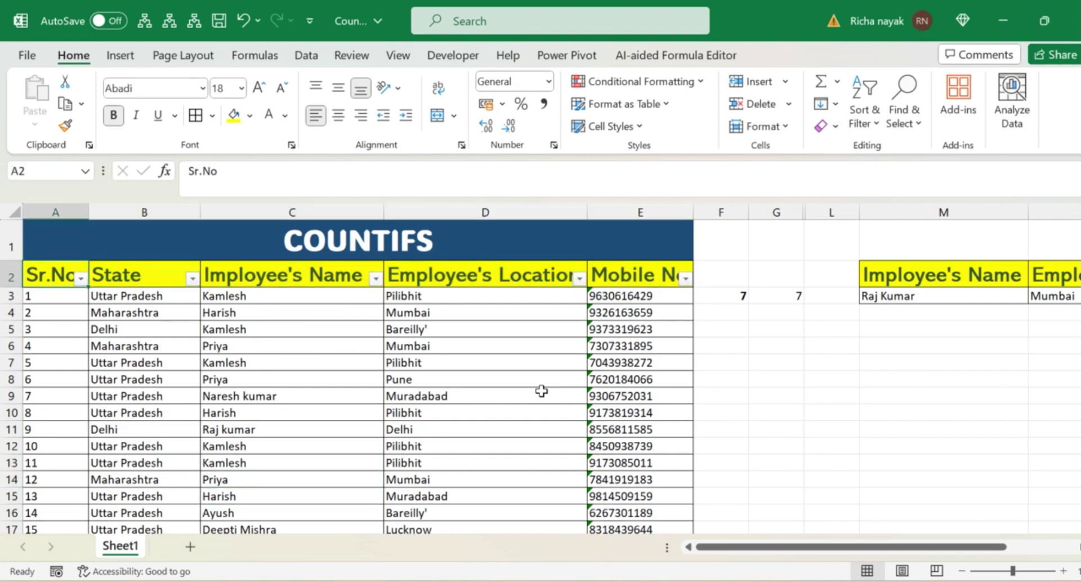
pyautogui.press('Right')
pyautogui.press('Right')
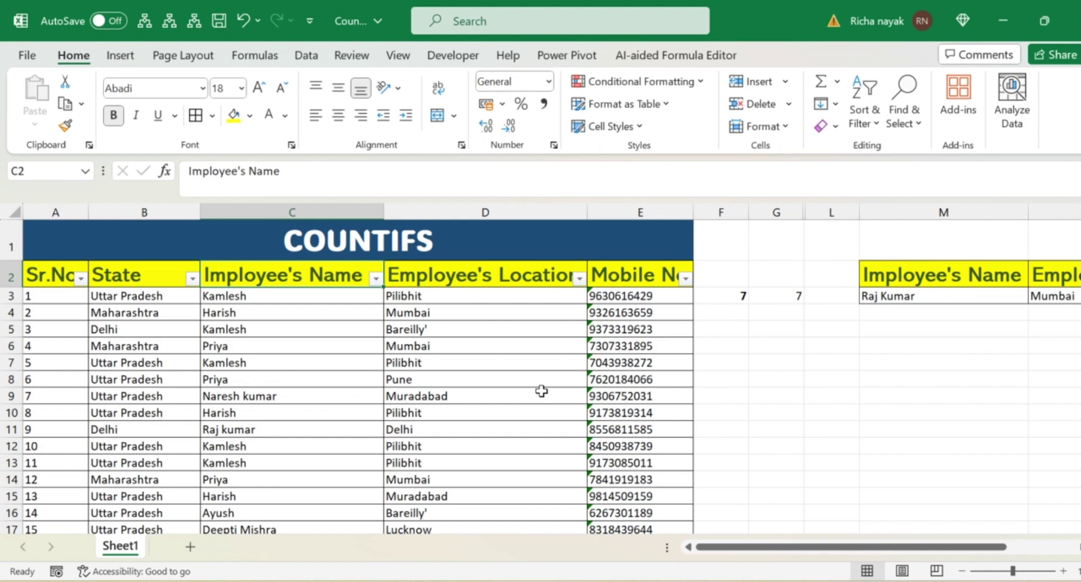
# Filter Employee's Name to Kamlesh only, showing 8 of 82 records
pyautogui.hotkey('alt', 'Down')
pyautogui.press('Down')
pyautogui.press('Down')
pyautogui.press('Down')
pyautogui.press('Down')
pyautogui.press('Down')
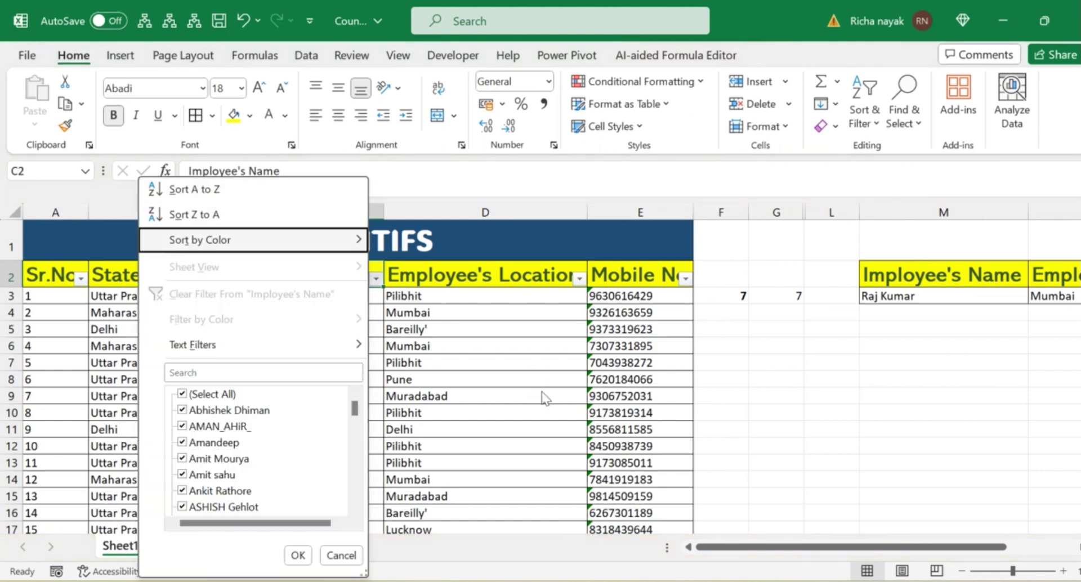
pyautogui.press('space')
pyautogui.press('Down')
pyautogui.press('Down')
pyautogui.press('Down')
pyautogui.press('Down')
pyautogui.press('Down')
pyautogui.press('Down')
pyautogui.press('Down')
pyautogui.press('Down')
pyautogui.press('Down')
pyautogui.press('Down')
pyautogui.press('Down')
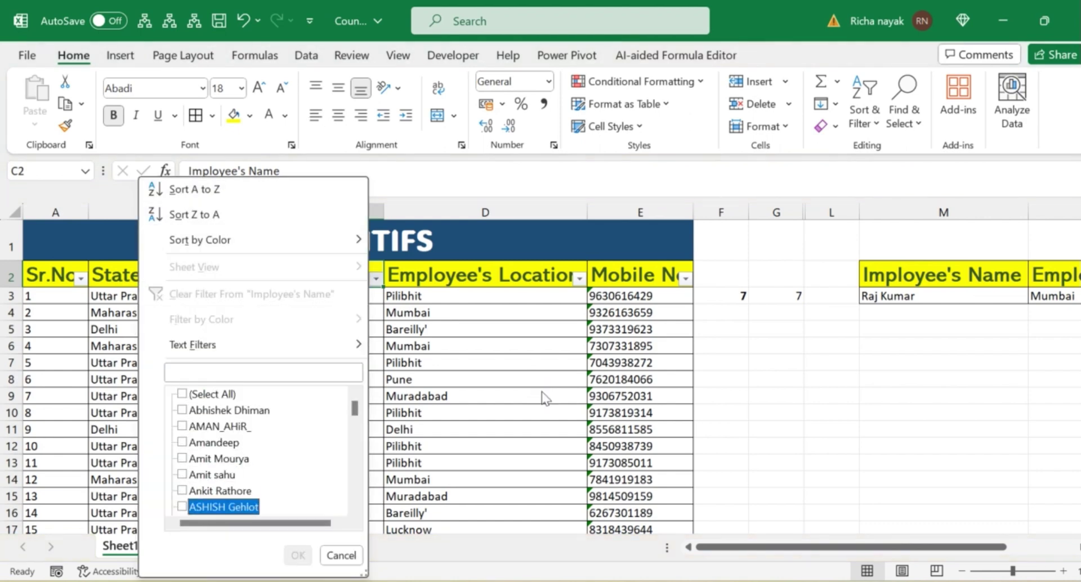
pyautogui.press('Down')
pyautogui.press('Down')
pyautogui.press('Down')
pyautogui.press('Down')
pyautogui.press('Down')
pyautogui.press('Down')
pyautogui.press('Down')
pyautogui.press('Down')
pyautogui.press('Down')
pyautogui.press('Down')
pyautogui.press('Down')
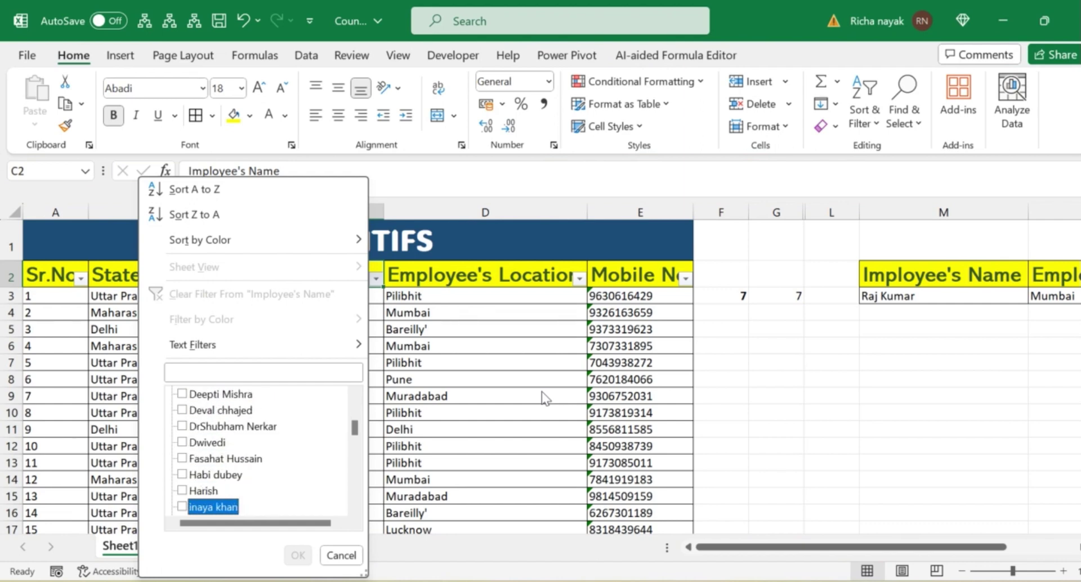
pyautogui.press('Up')
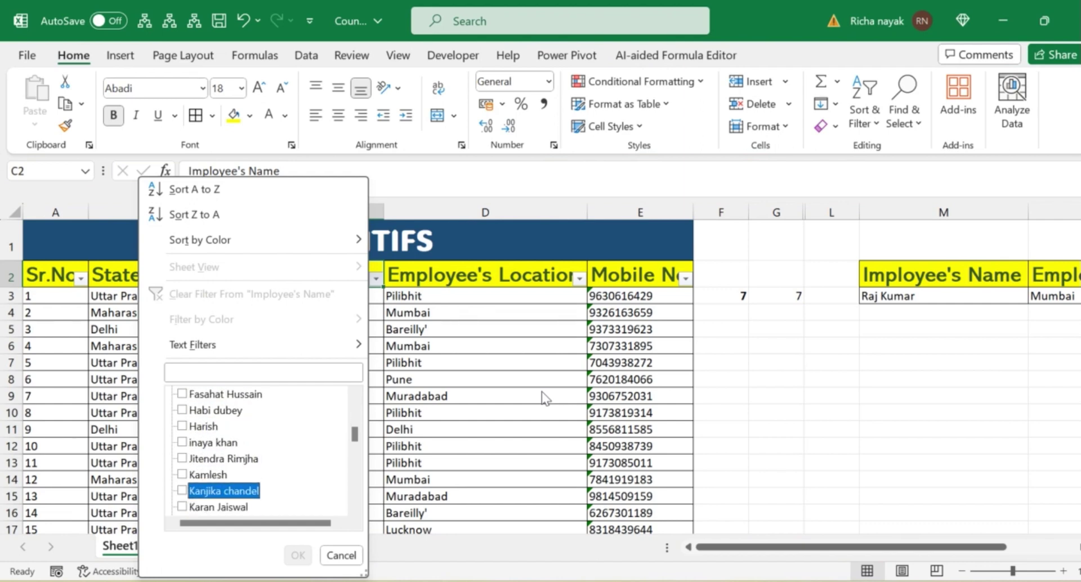
pyautogui.press('Up')
pyautogui.press('space')
pyautogui.press('Tab')
pyautogui.press('Return')
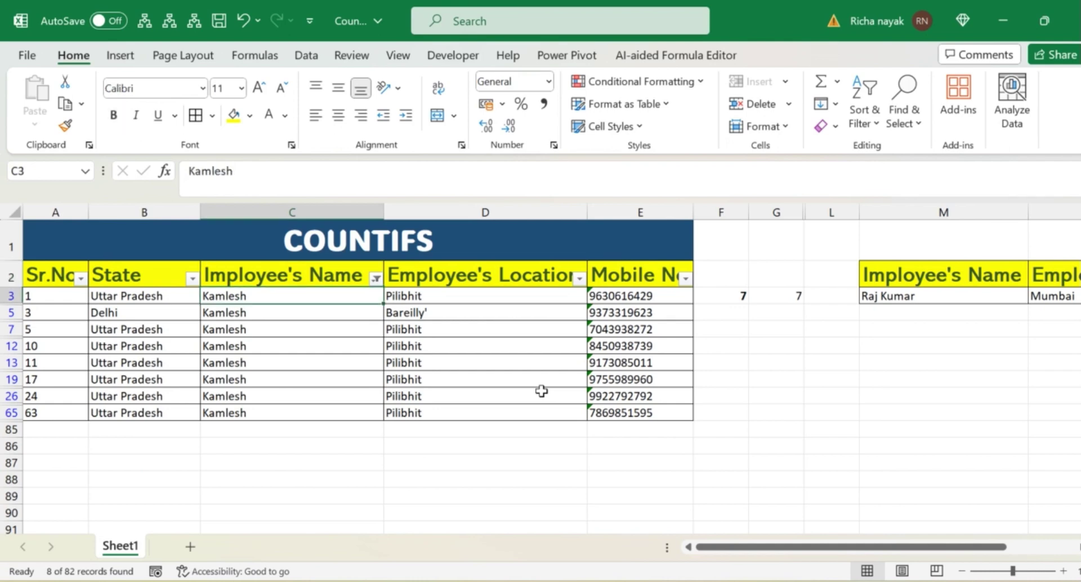
pyautogui.press('Left')
pyautogui.press('Down')
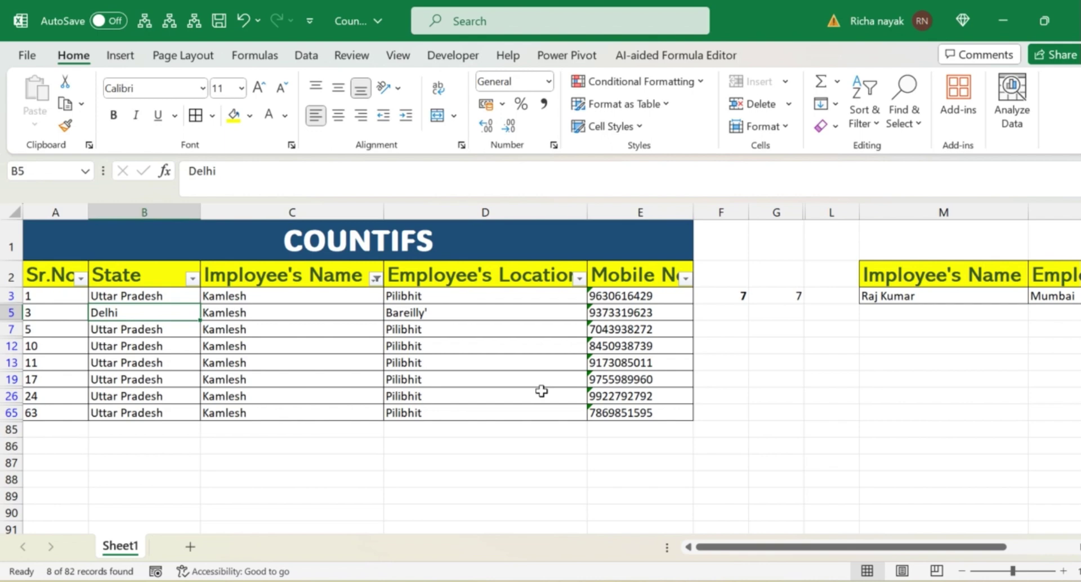
pyautogui.press('Right')
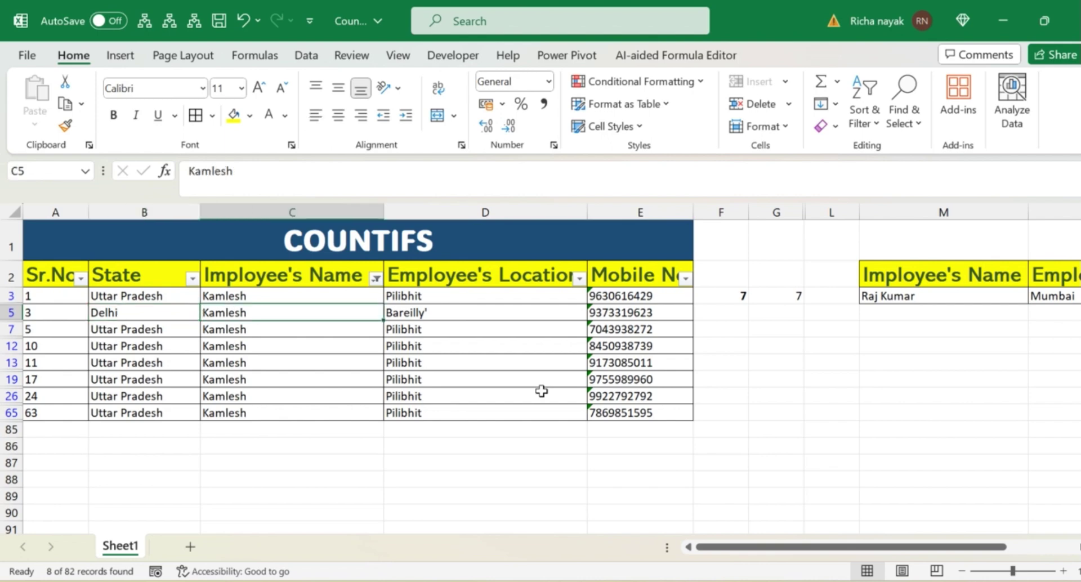
pyautogui.press('Left')
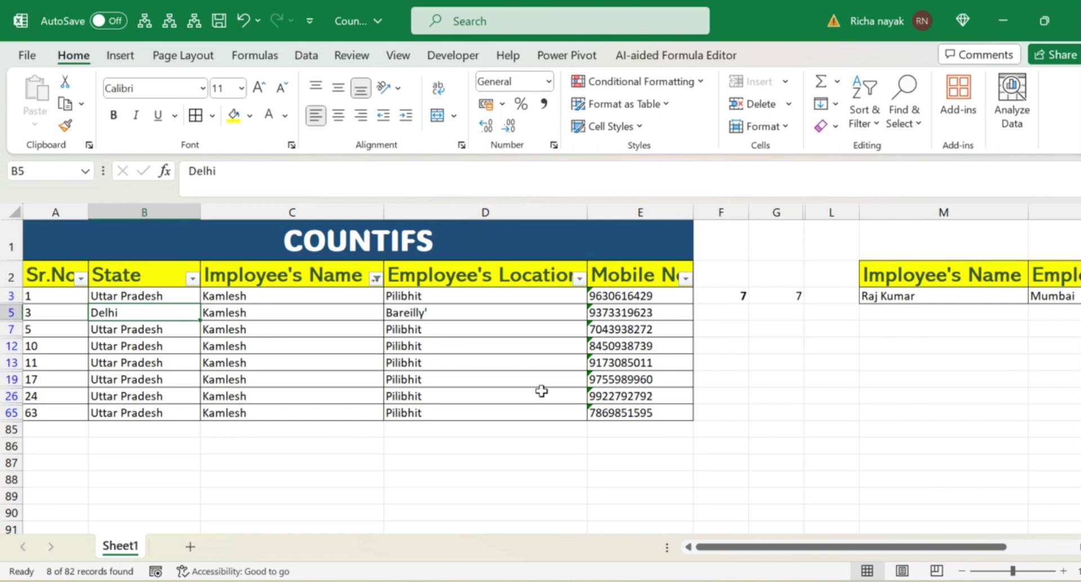
pyautogui.press('Right')
pyautogui.press('Right')
pyautogui.press('Left')
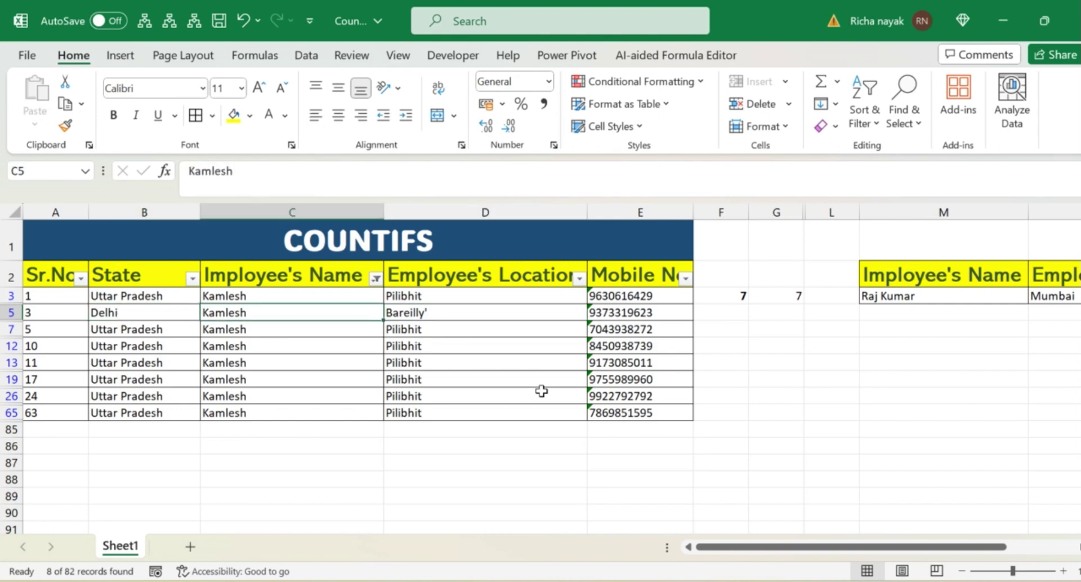
pyautogui.press('Right')
pyautogui.press('Up')
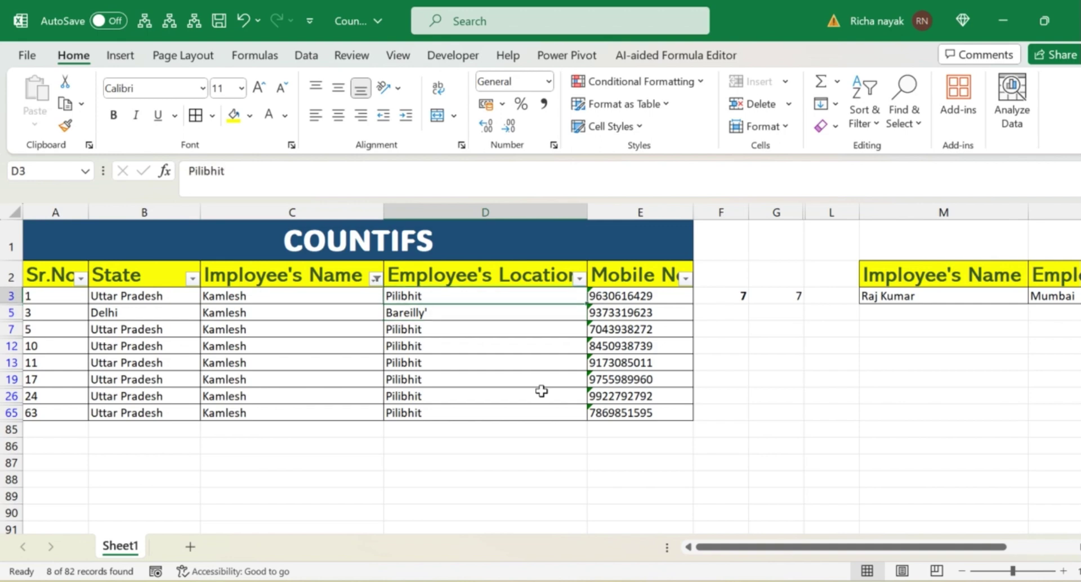
pyautogui.press('Left')
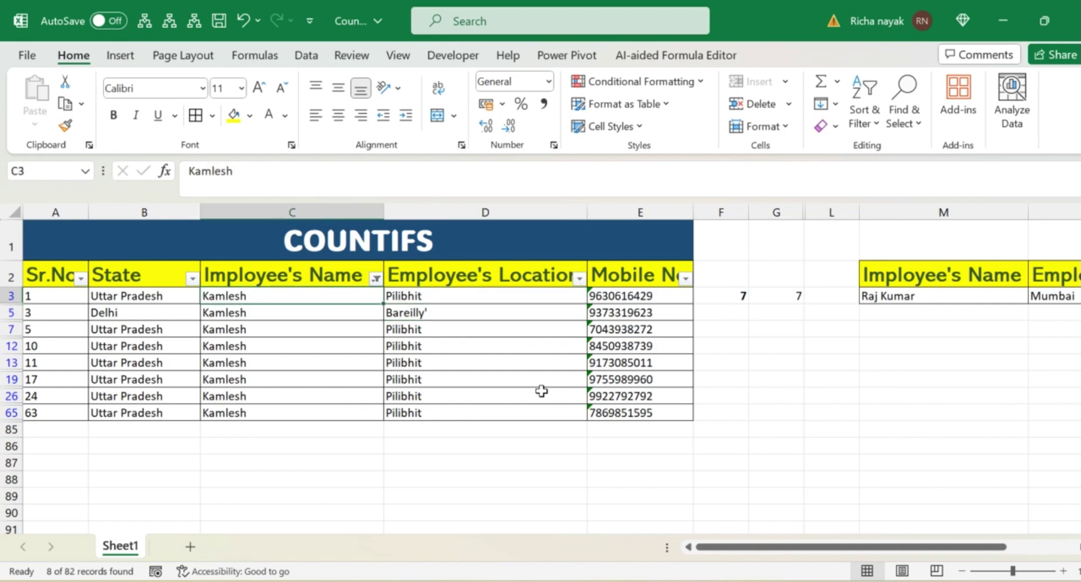
pyautogui.press('Left')
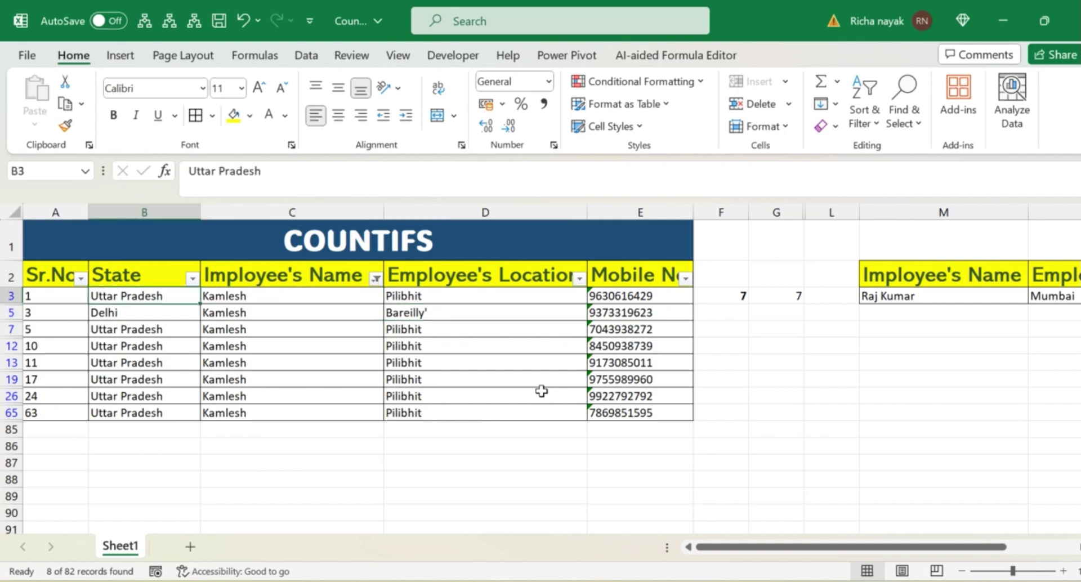
pyautogui.press('Right')
pyautogui.press('Right')
pyautogui.press('Right')
pyautogui.press('Right')
pyautogui.press('Right')
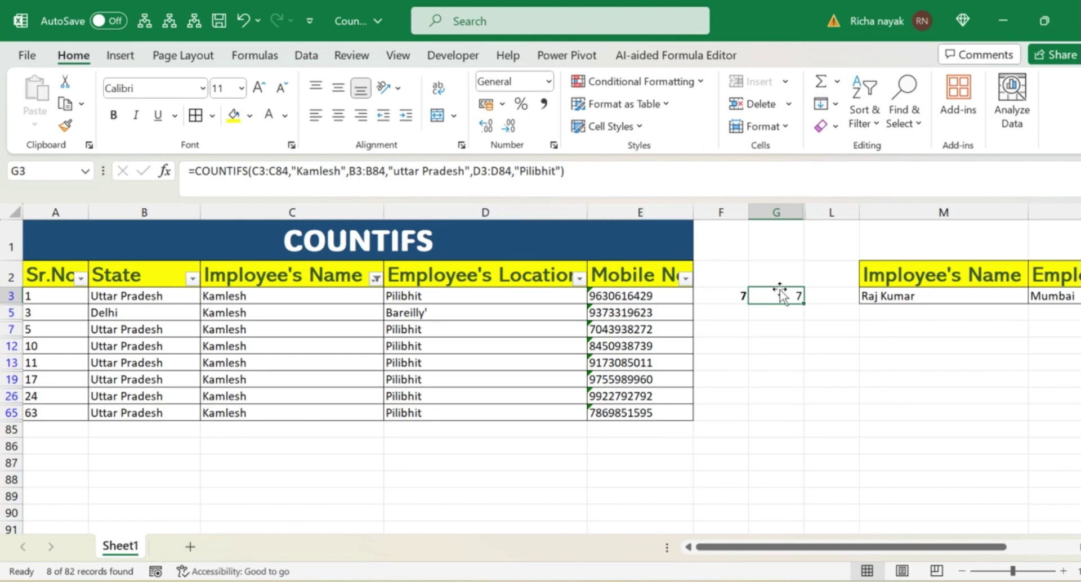
# Check the COUNTIFS formula in F3, then remove the AutoFilter so all employee rows show
pyautogui.click(726, 301)
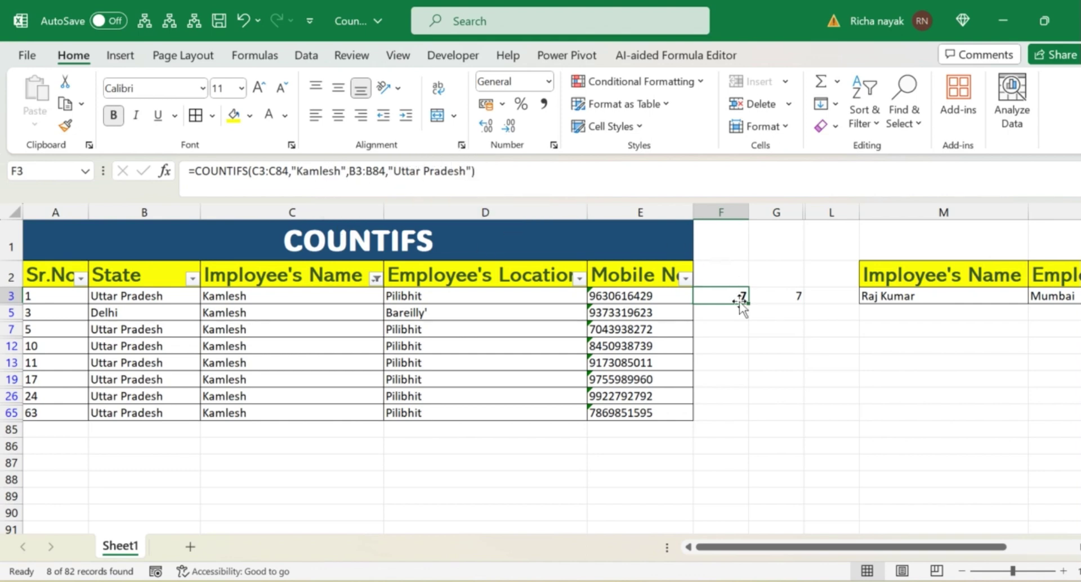
pyautogui.click(484, 377)
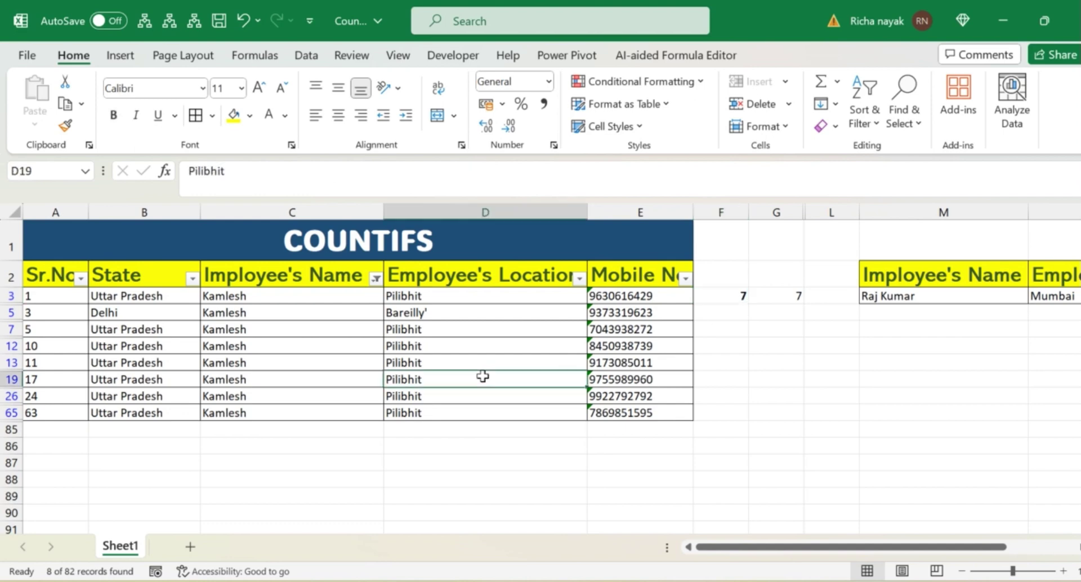
pyautogui.hotkey('ctrl', 'shift', 'l')
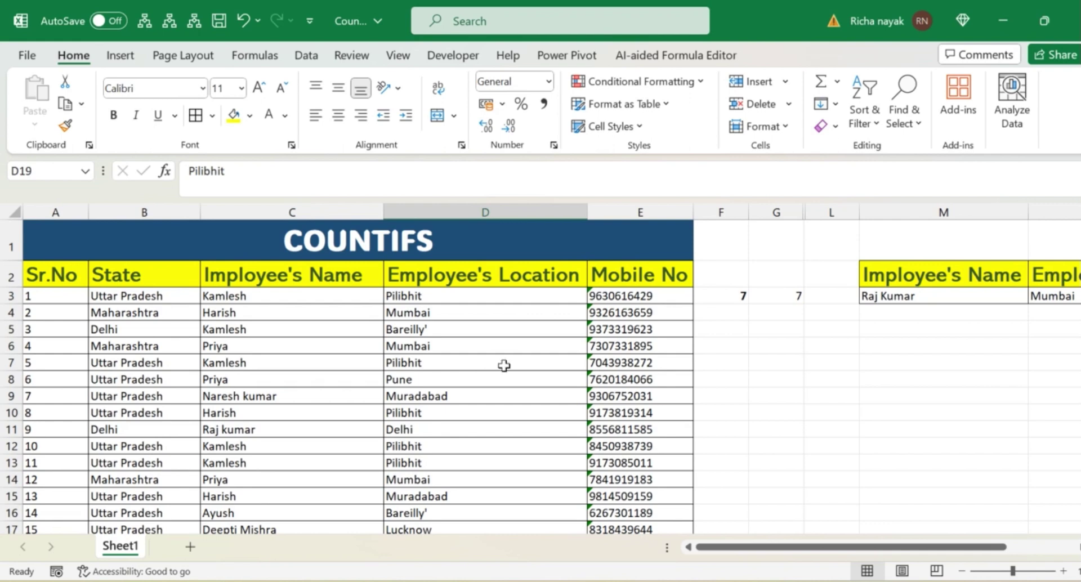
pyautogui.hscroll(5, 542, 352)
pyautogui.hscroll(1, 543, 352)
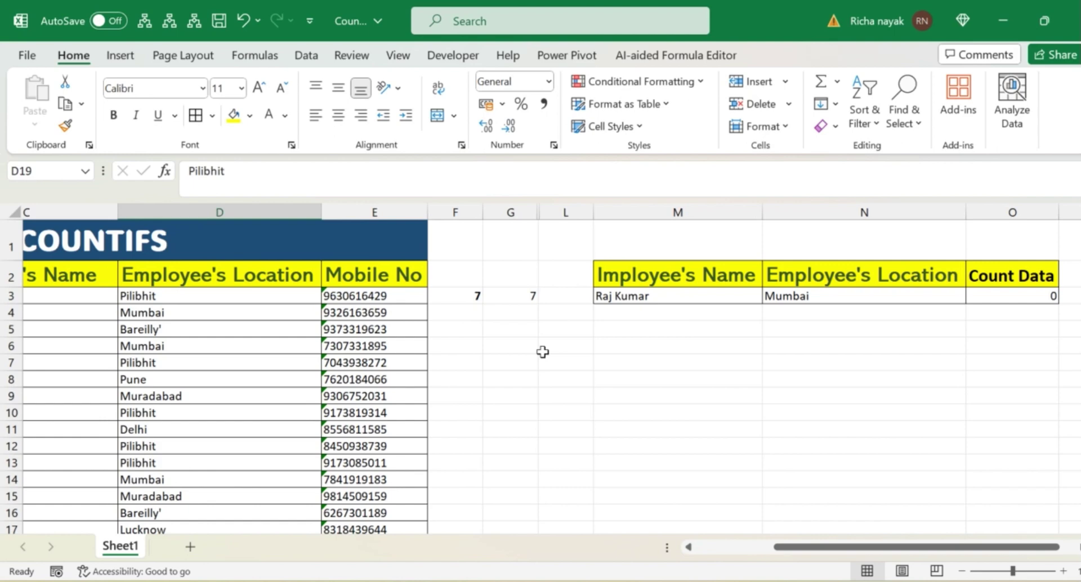
pyautogui.hscroll(-3, 542, 352)
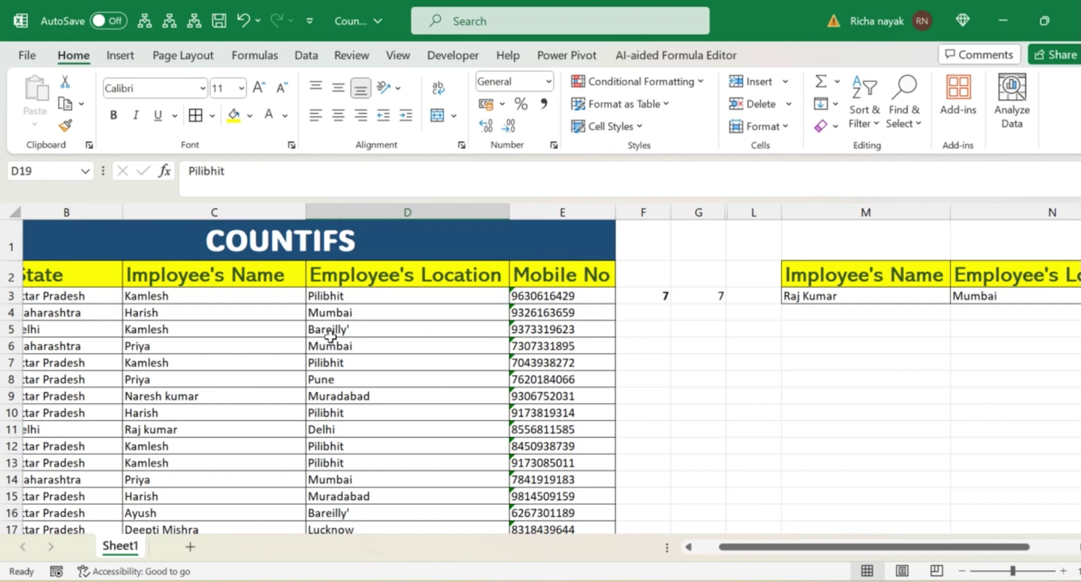
pyautogui.press('Left')
pyautogui.press('Left')
pyautogui.press('Left')
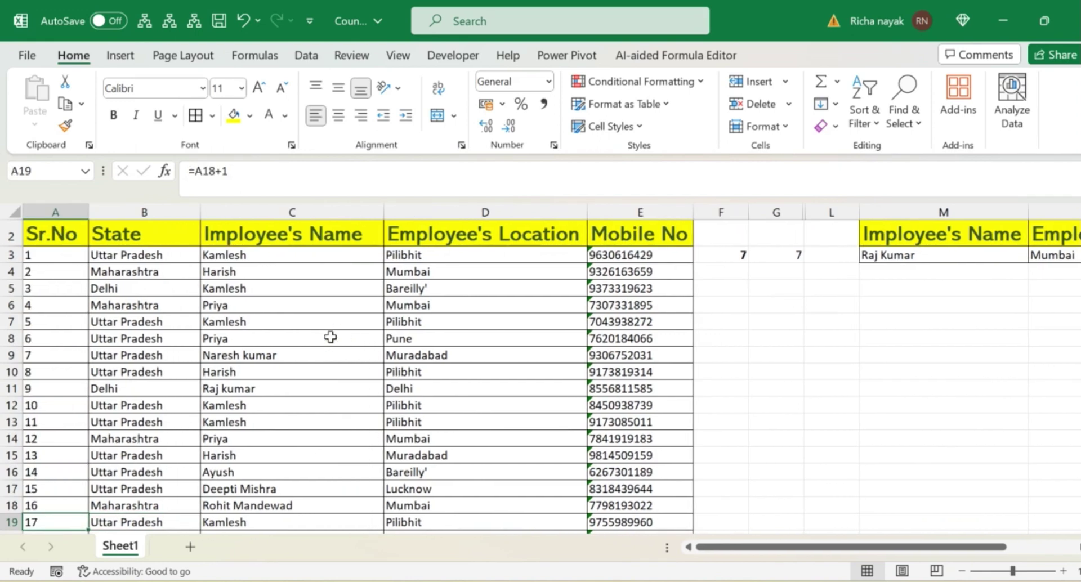
pyautogui.press('Up')
pyautogui.press('Up')
pyautogui.press('Up')
pyautogui.press('Up')
pyautogui.press('Up')
pyautogui.press('Up')
pyautogui.press('Up')
pyautogui.press('Up')
pyautogui.press('Up')
pyautogui.press('Up')
pyautogui.press('Up')
pyautogui.press('Up')
pyautogui.press('Up')
pyautogui.press('Up')
pyautogui.press('Up')
pyautogui.press('Up')
pyautogui.press('Up')
pyautogui.press('Up')
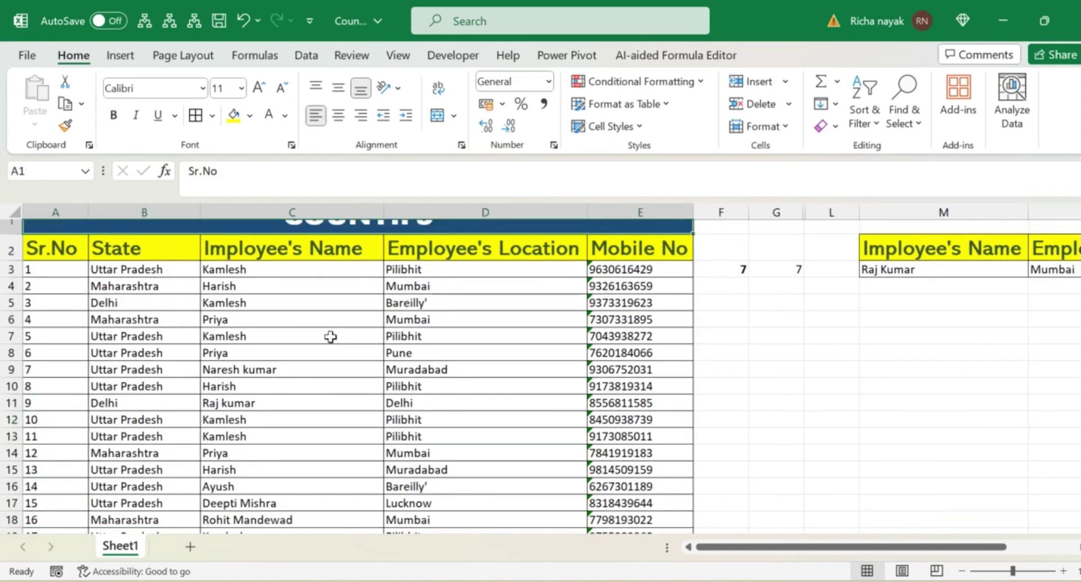